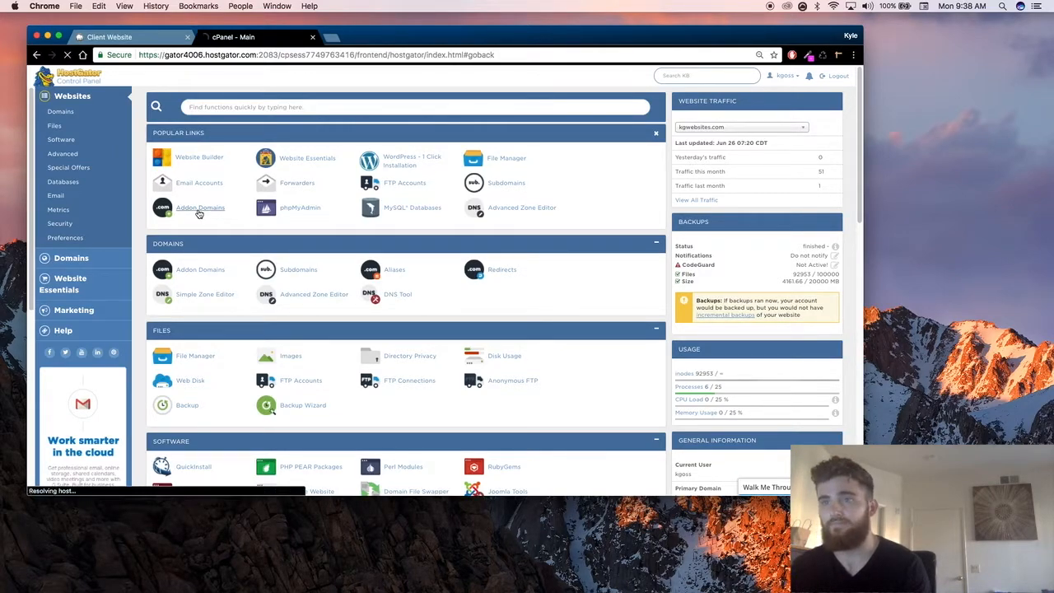
# Step: Open the Addon Domains page and enter buildyourslime.com as the new domain name
pyautogui.click(198, 212)
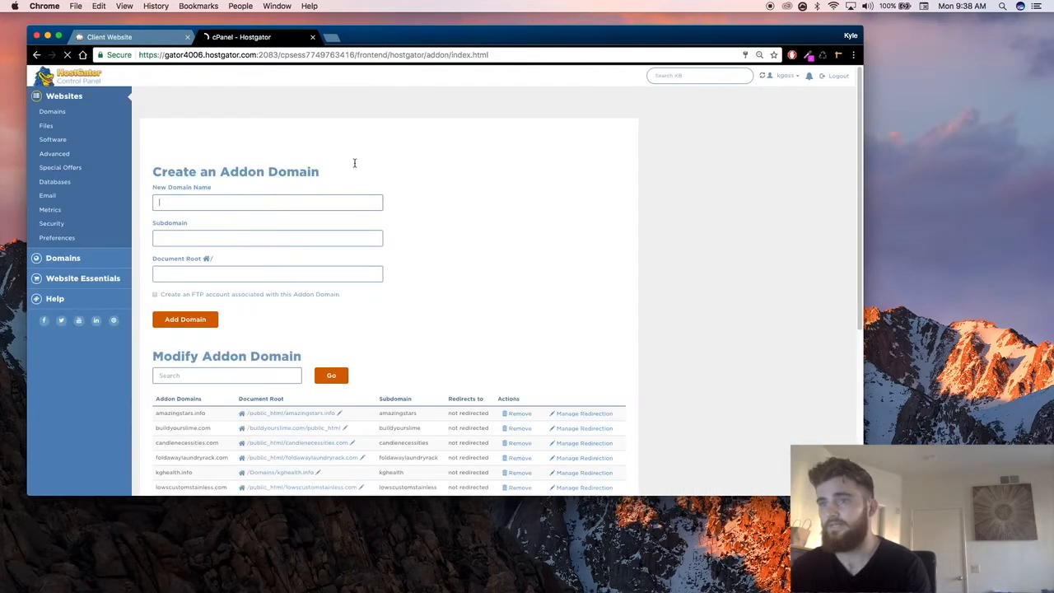
pyautogui.click(215, 201)
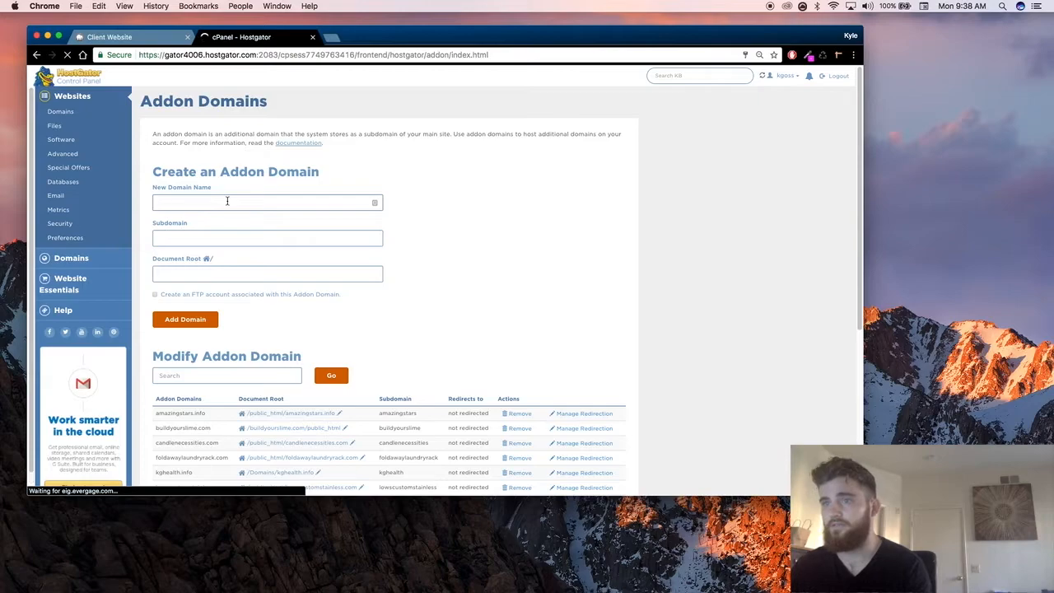
pyautogui.write('buildyourslime.com')
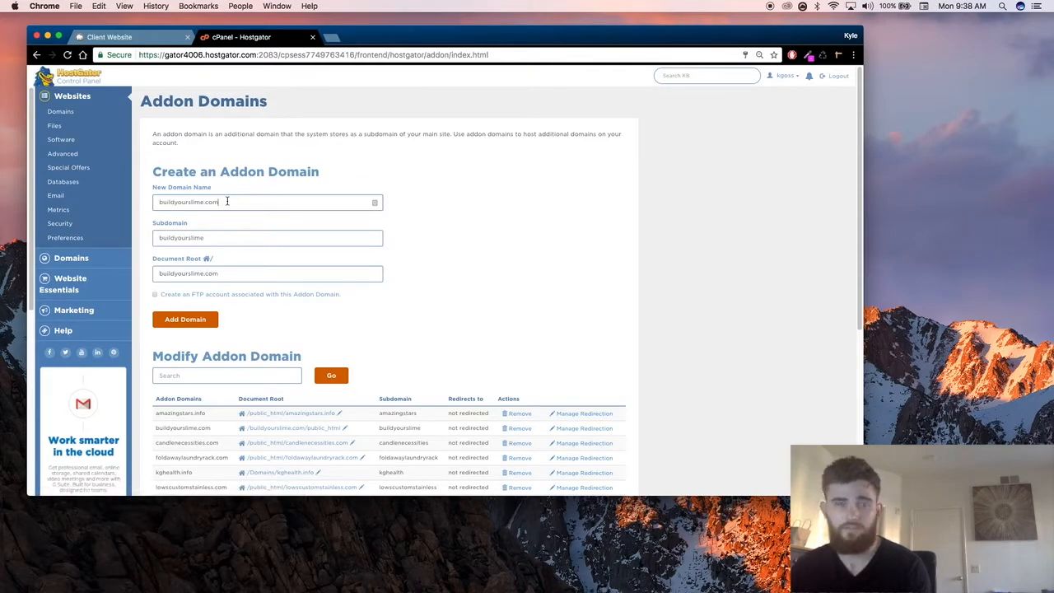
# Step: Clear the new domain name, subdomain and document root of the addon domain form
pyautogui.doubleClick(228, 201)
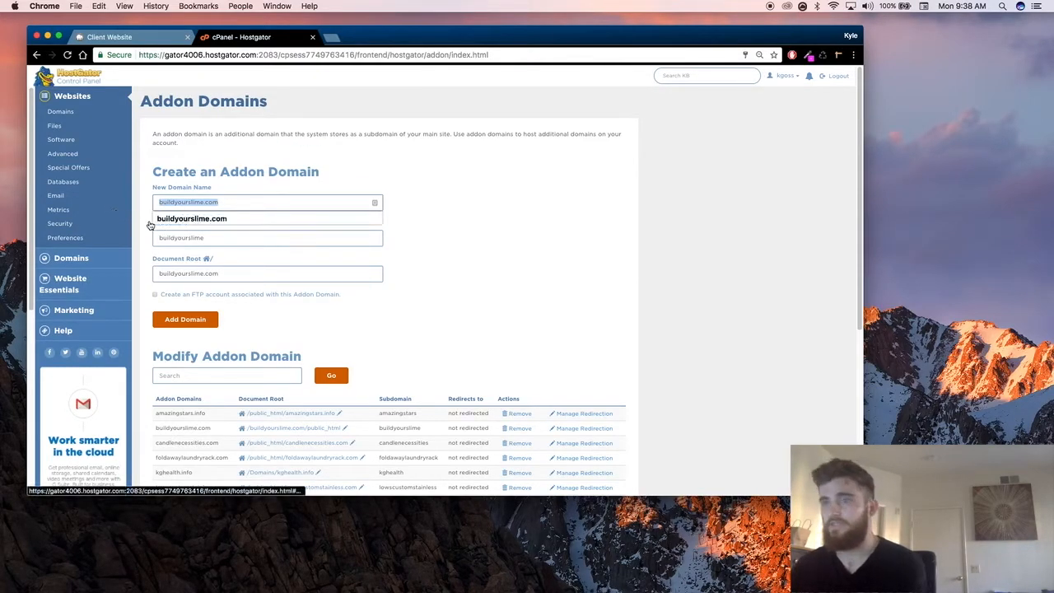
pyautogui.press('Right')
pyautogui.press('BackSpace')
pyautogui.click(223, 203)
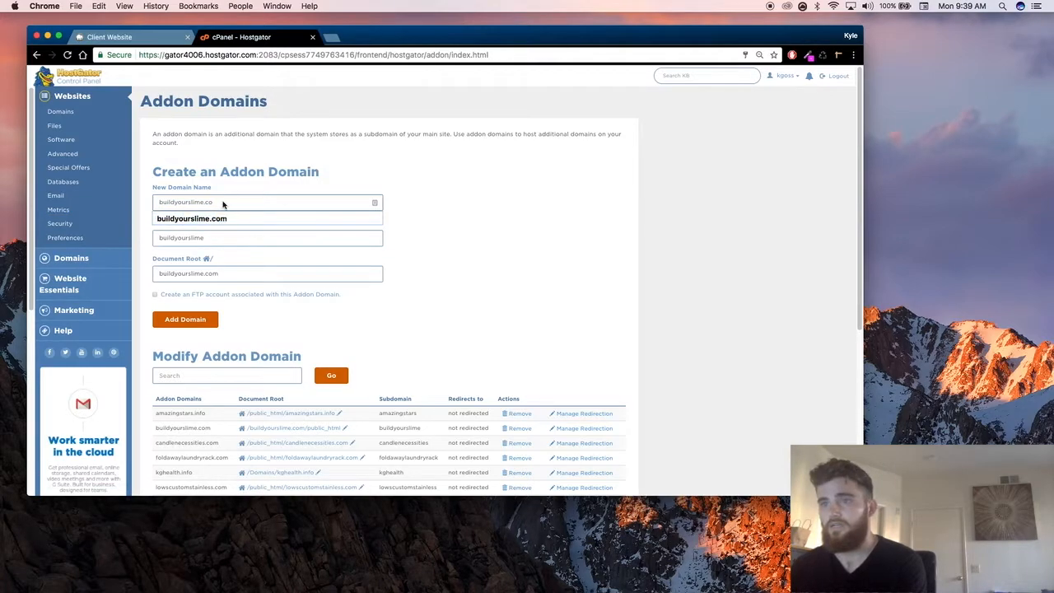
pyautogui.press('super+a')
pyautogui.press('BackSpace')
pyautogui.click(159, 237)
pyautogui.press('super+a')
pyautogui.press('BackSpace')
pyautogui.click(239, 276)
pyautogui.press('super+a')
pyautogui.press('BackSpace')
pyautogui.click(229, 203)
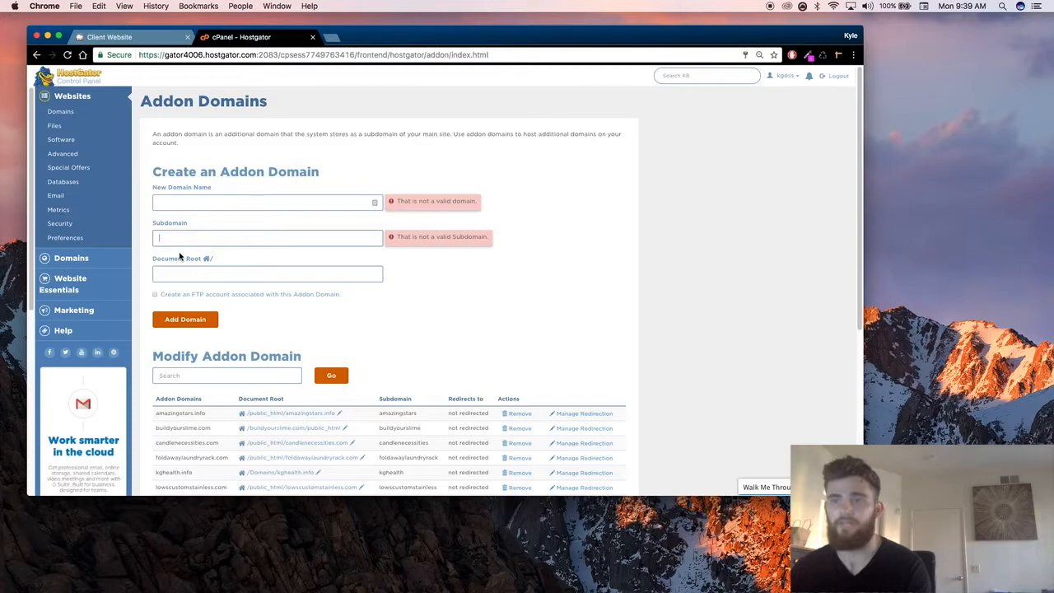
# Step: Enter newclientwebsite.kgwebsites.com as the subdomain and newclientwebsite.com as the new domain name
pyautogui.click(212, 202)
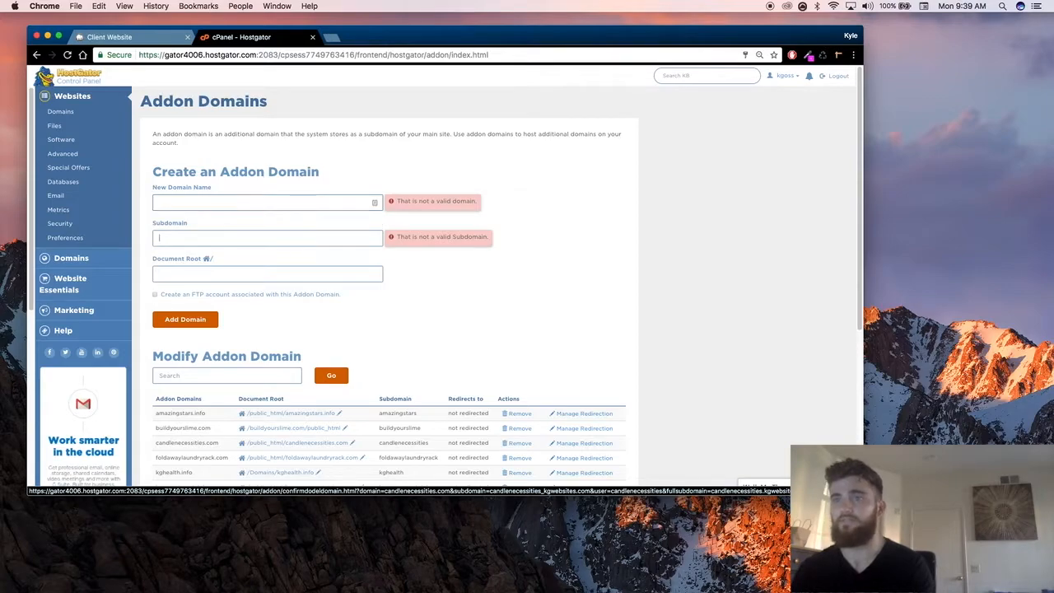
pyautogui.write('kgwebsites.com')
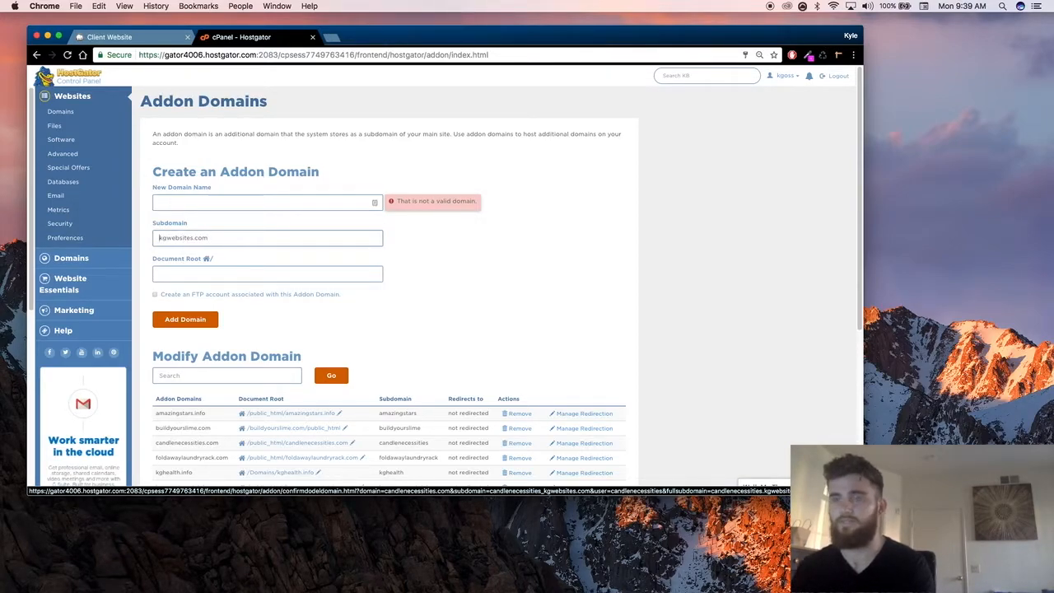
pyautogui.write('newclientwebsites.')
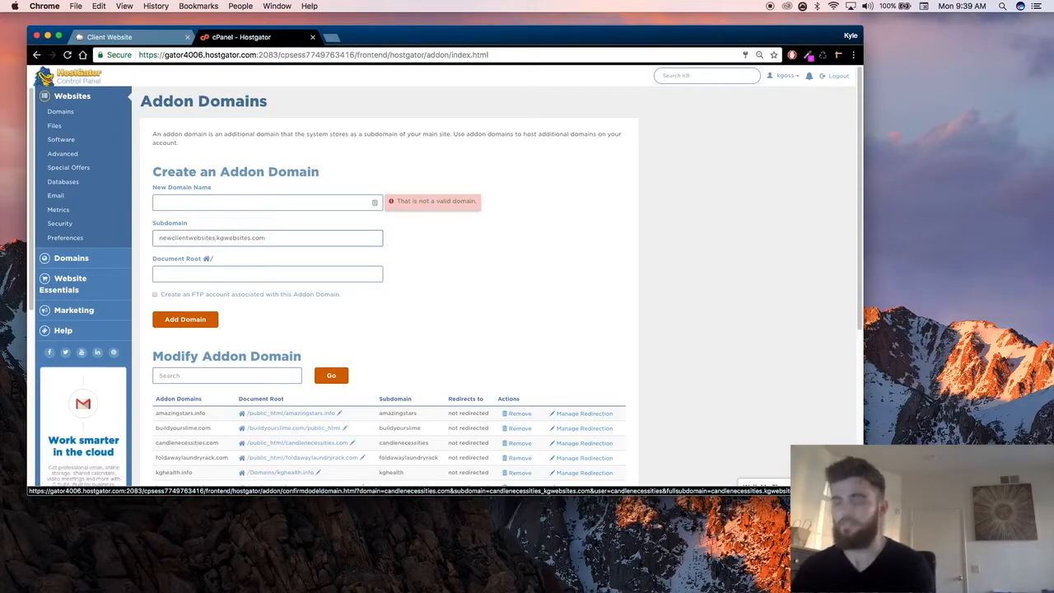
pyautogui.press('BackSpace')
pyautogui.click(291, 200)
pyautogui.write('newclientwebsite.com')
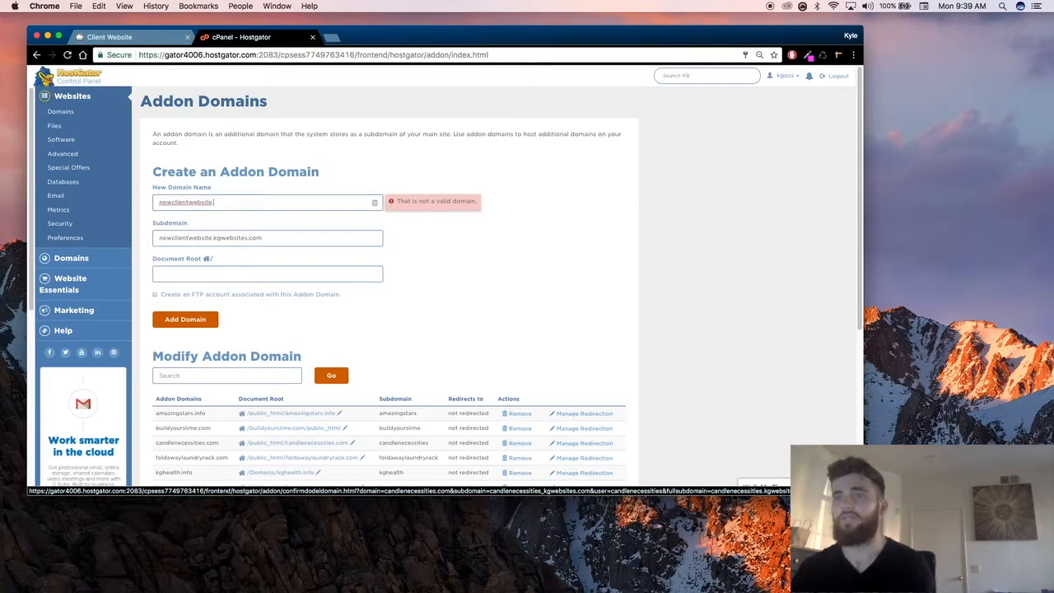
# Step: Try prefixing the document root newclientwebsite.com with /public_html/ and remove the prefix again
pyautogui.click(217, 270)
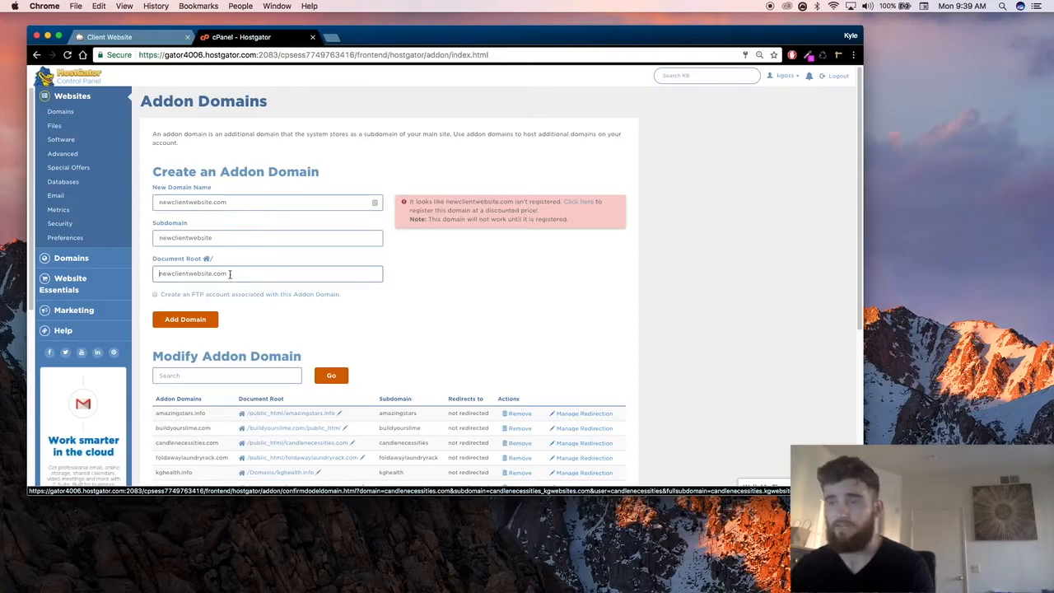
pyautogui.moveTo(249, 276); pyautogui.dragTo(4, 269)
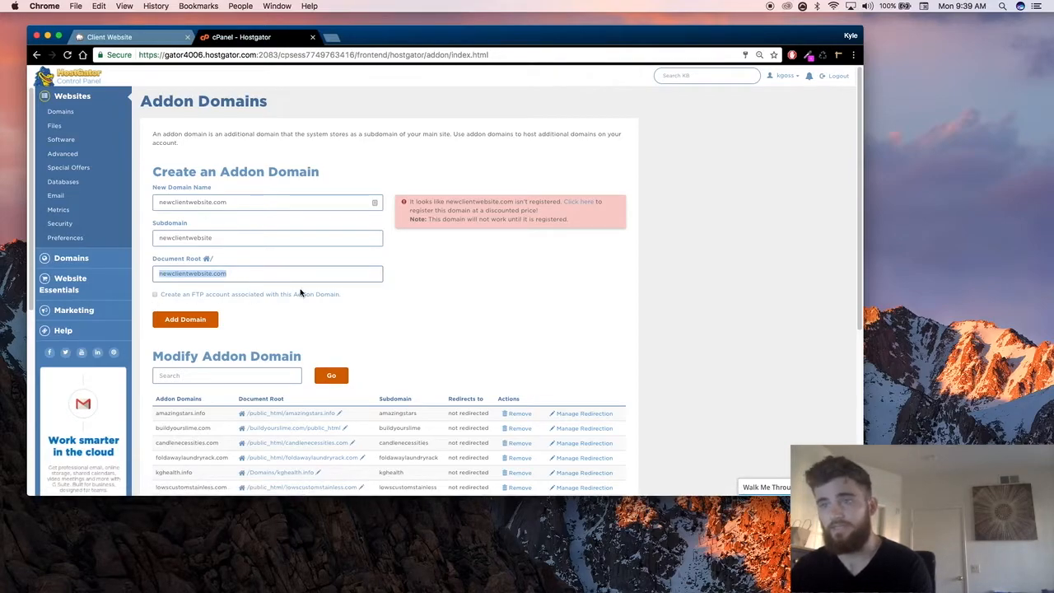
pyautogui.click(229, 275)
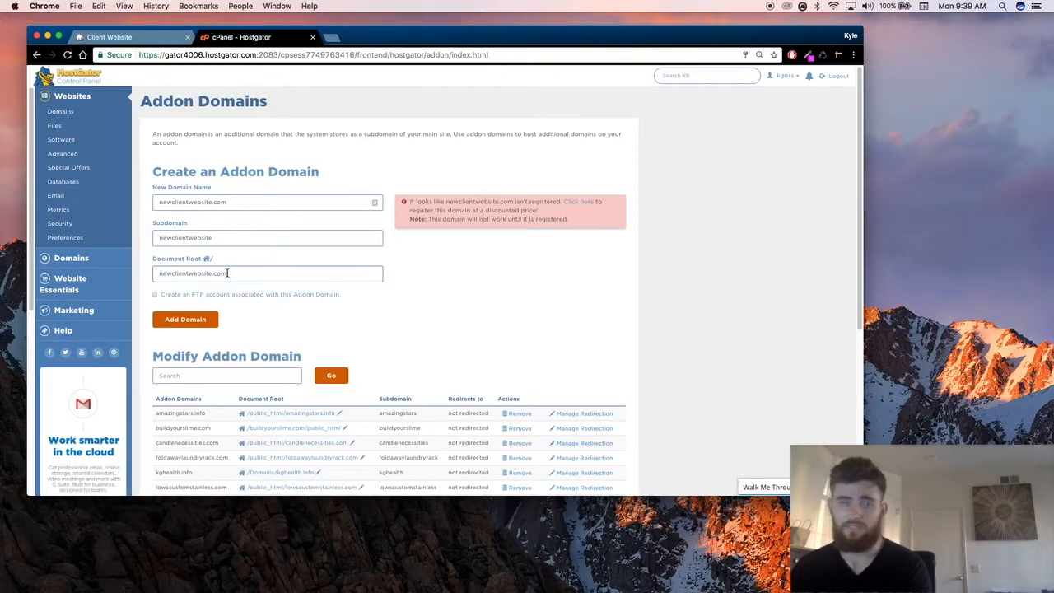
pyautogui.click(154, 274)
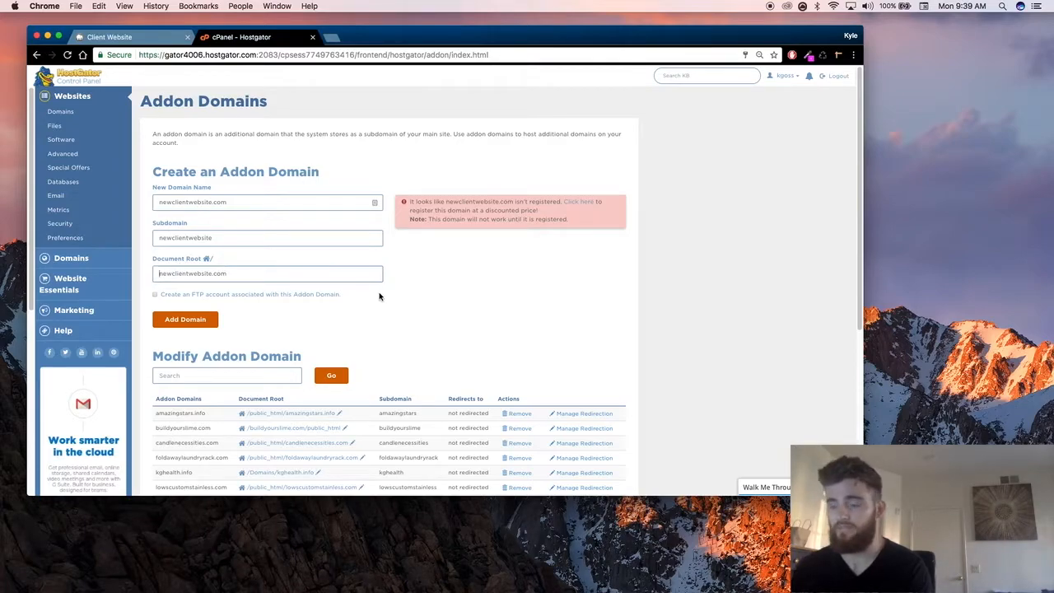
pyautogui.write('/public_html/')
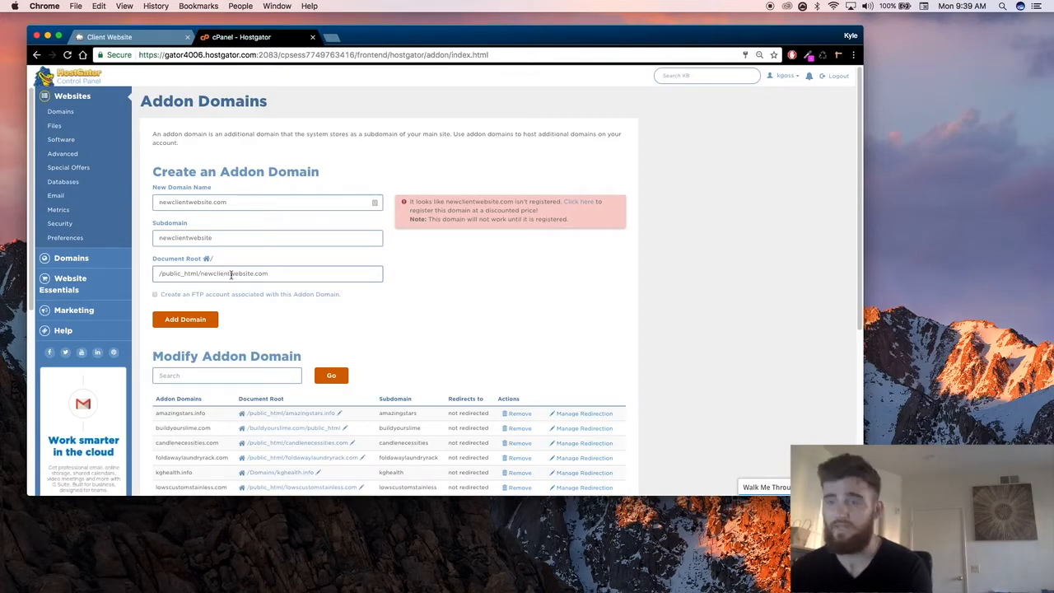
pyautogui.press('shift+super+Left')
pyautogui.press('BackSpace')
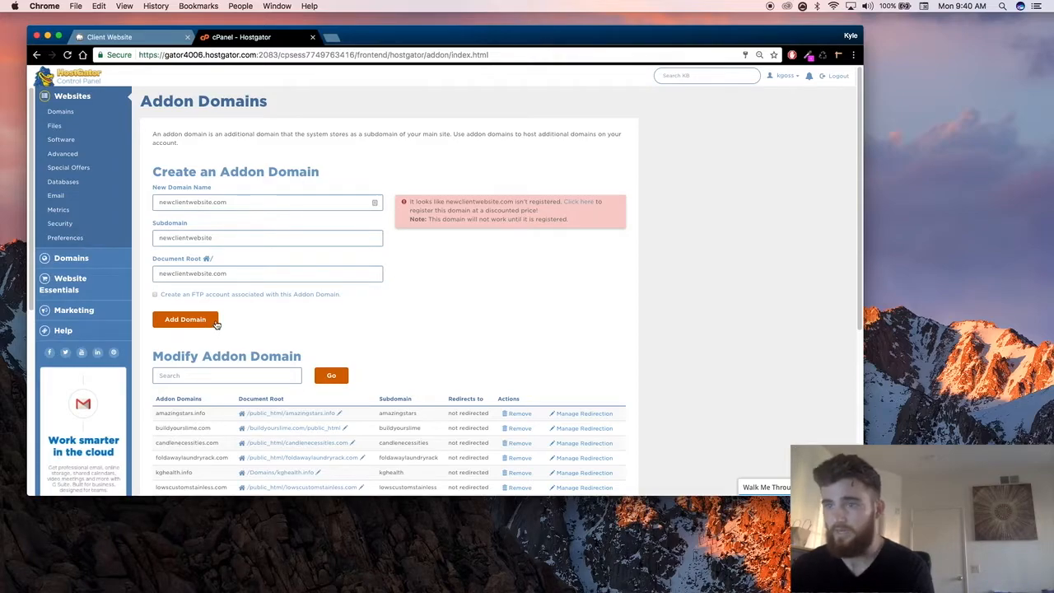
pyautogui.moveTo(306, 198); pyautogui.dragTo(145, 183)
pyautogui.click(371, 173)
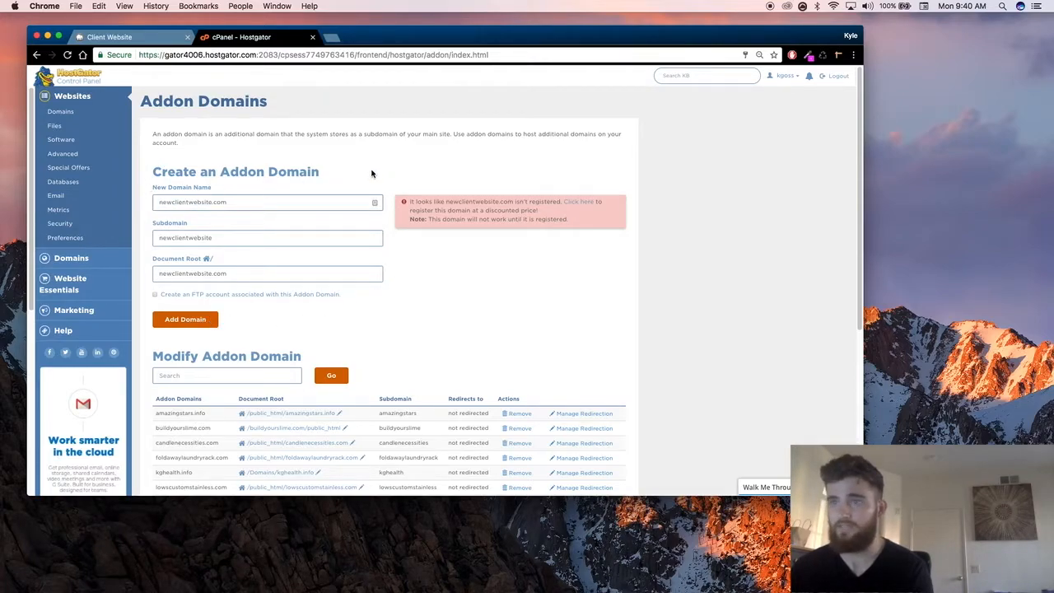
# Step: Leave the addon domain form for the Subdomains page, enter newclient as the subdomain, and check the local site's address
pyautogui.click(36, 55)
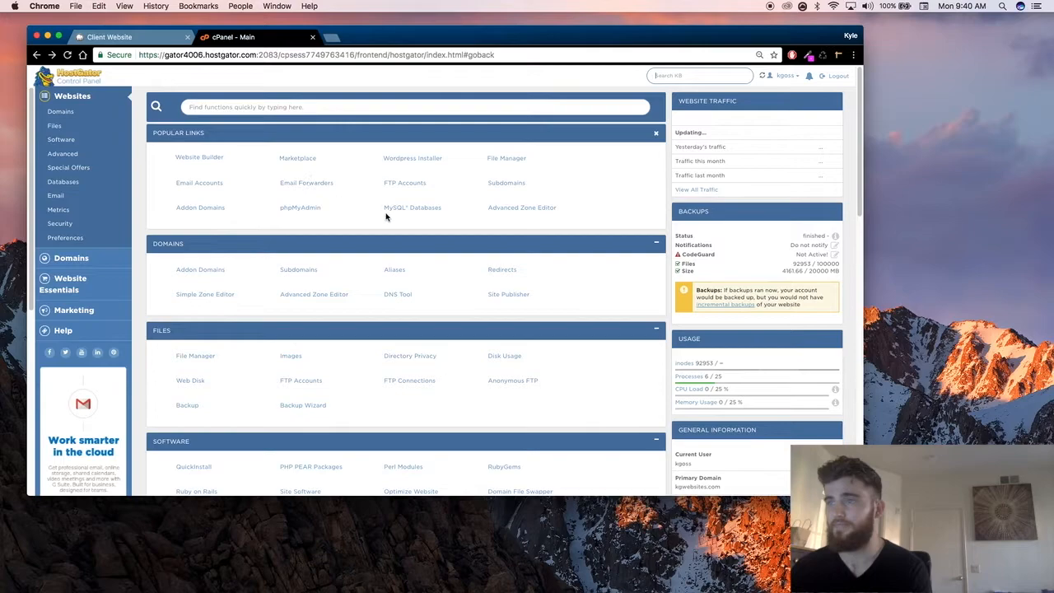
pyautogui.click(508, 189)
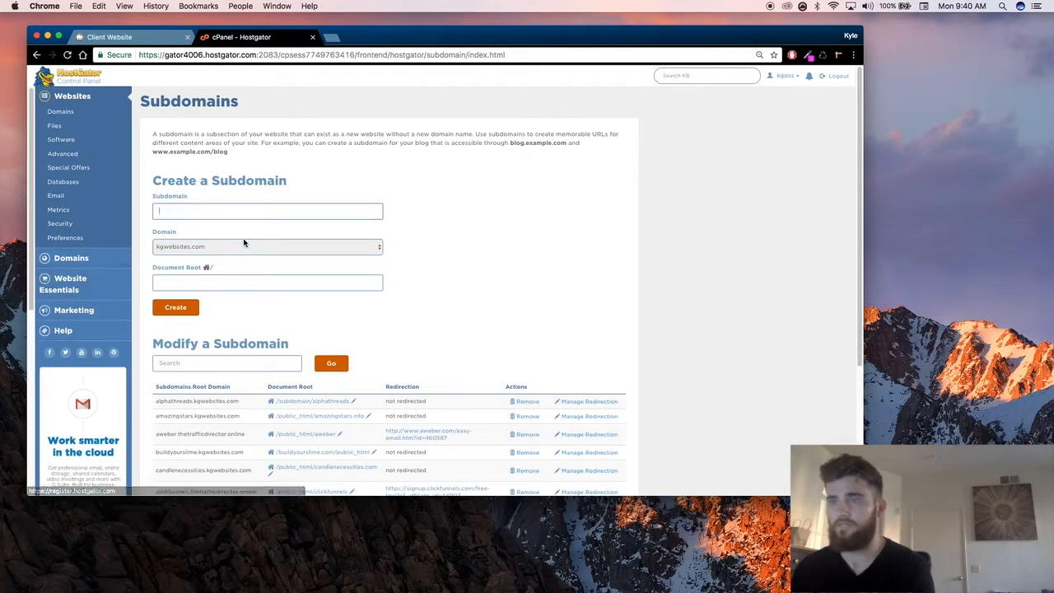
pyautogui.write('newclient')
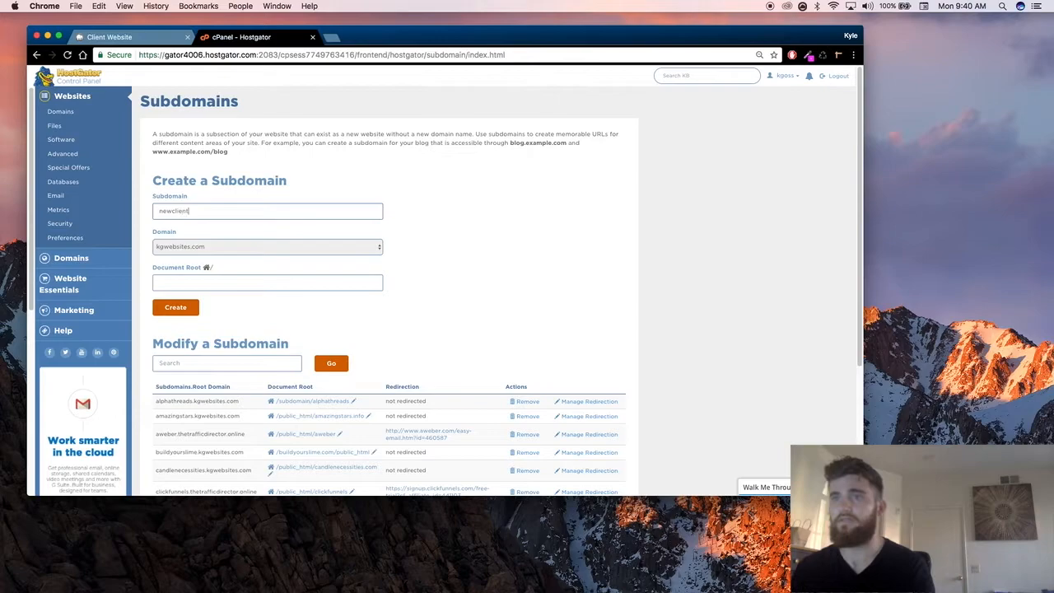
pyautogui.click(119, 39)
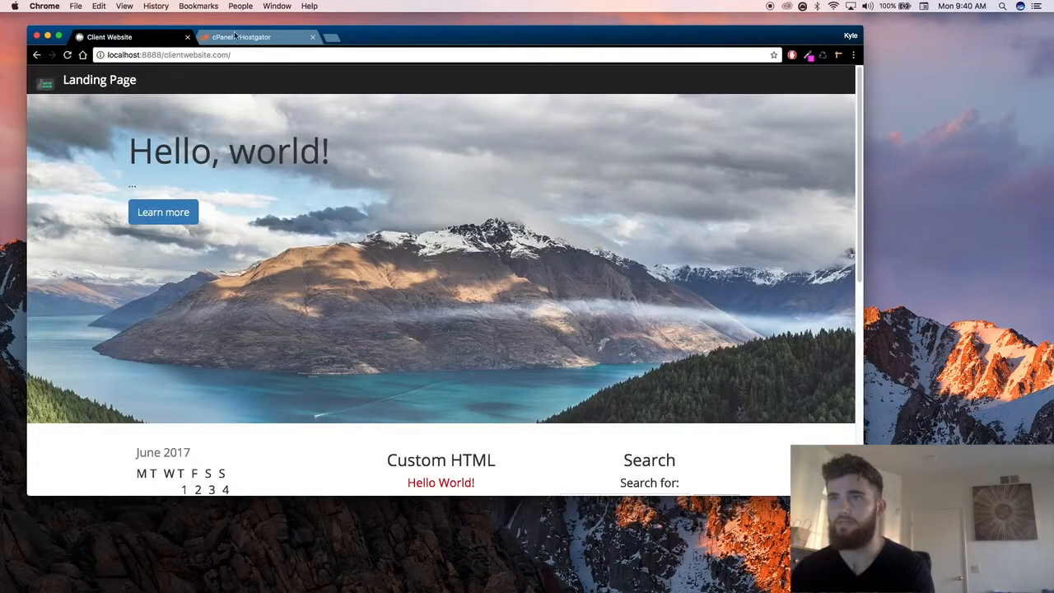
pyautogui.click(240, 37)
# Step: Create the subdomain clientwebsite on kgwebsites.com with the document root clientwebsite.kgwebsites.com
pyautogui.click(215, 247)
pyautogui.click(203, 218)
pyautogui.moveTo(197, 212); pyautogui.dragTo(123, 206)
pyautogui.write('clientwebsite')
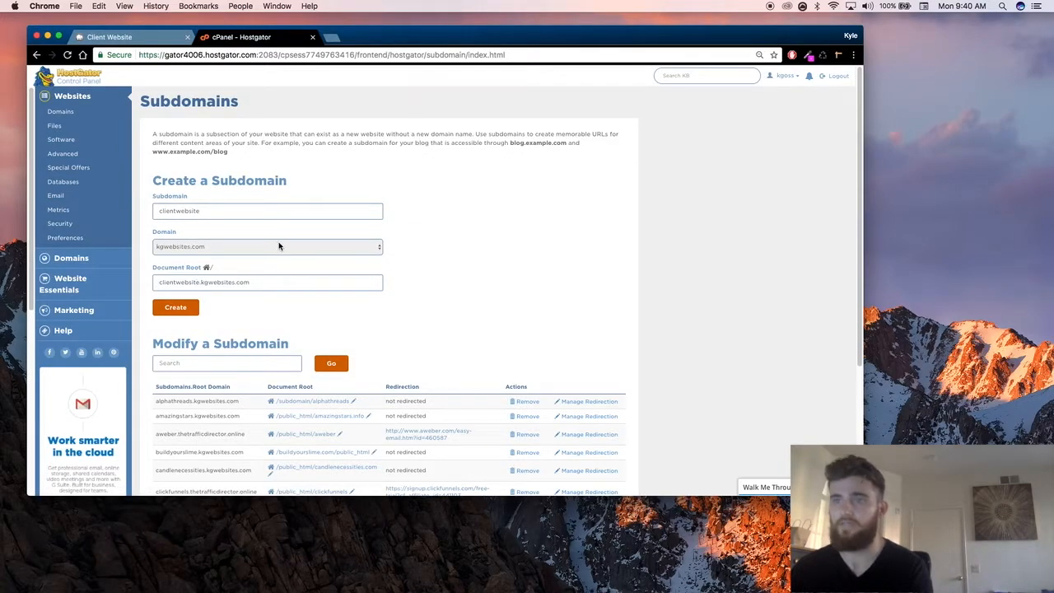
pyautogui.click(262, 287)
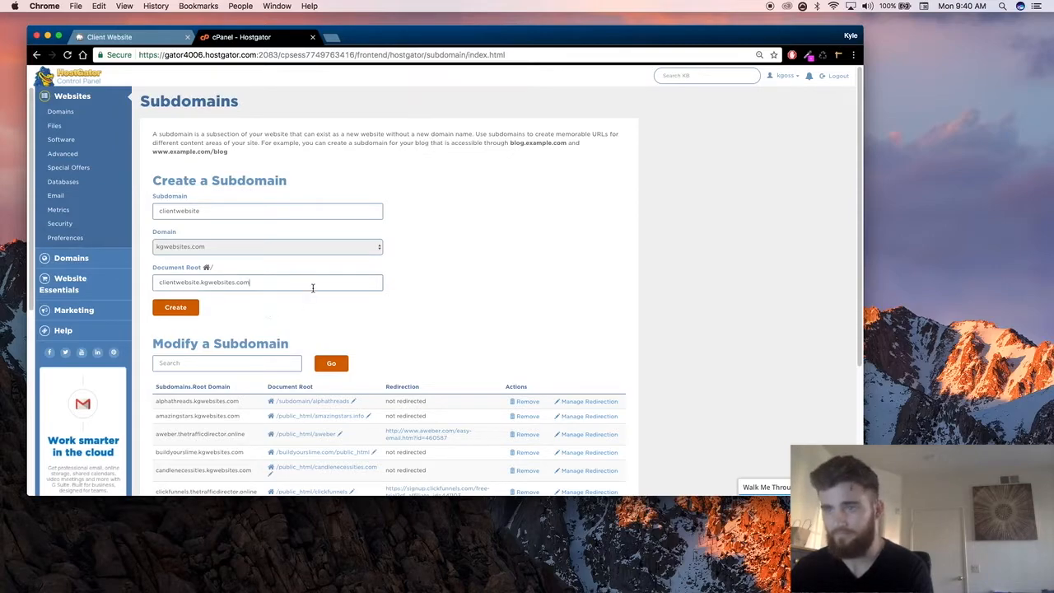
pyautogui.scroll(-1, 284, 284)
pyautogui.click(187, 306)
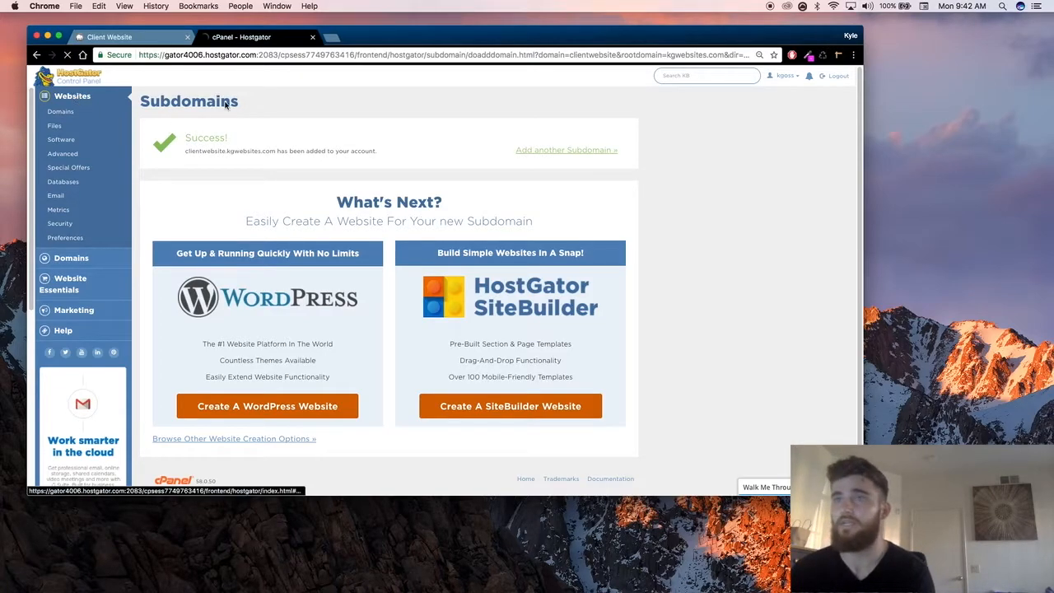
# Step: Open the admin address of the local clientwebsite.com site and log in to its WordPress dashboard
pyautogui.click(110, 37)
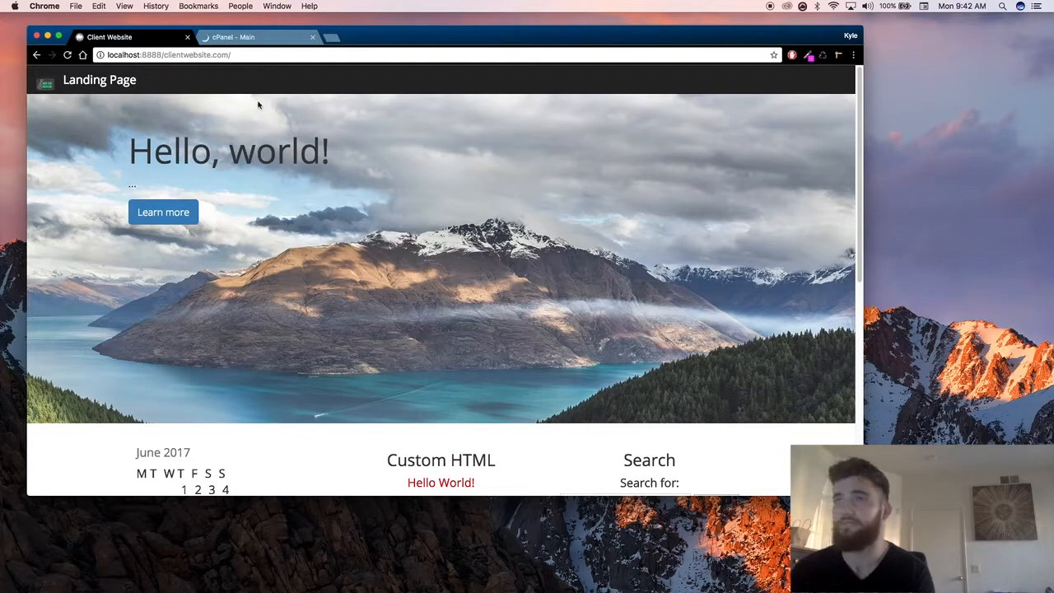
pyautogui.click(274, 55)
pyautogui.click(274, 54)
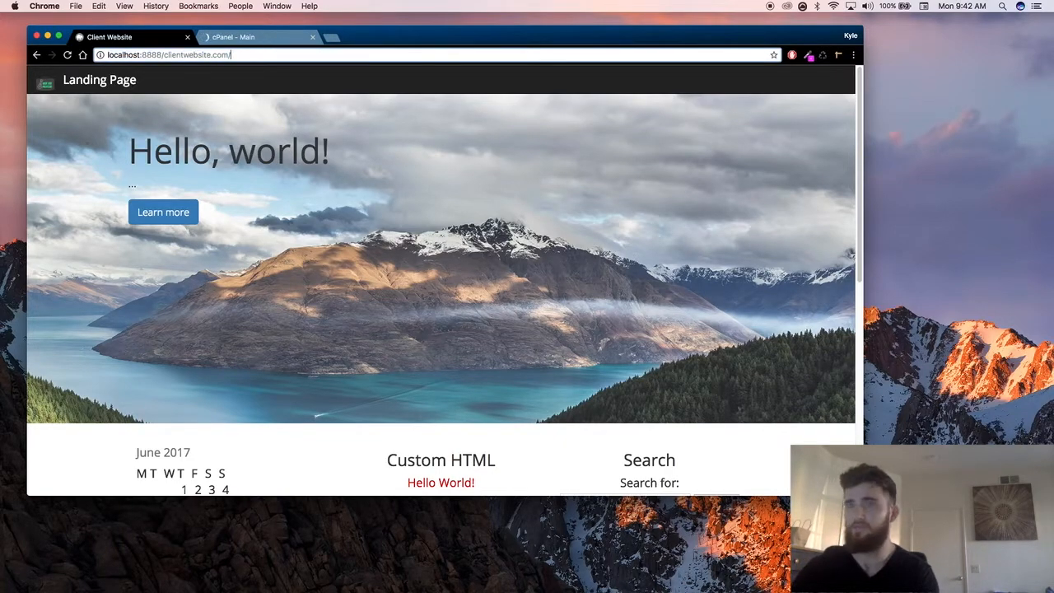
pyautogui.write('admin')
pyautogui.press('Return')
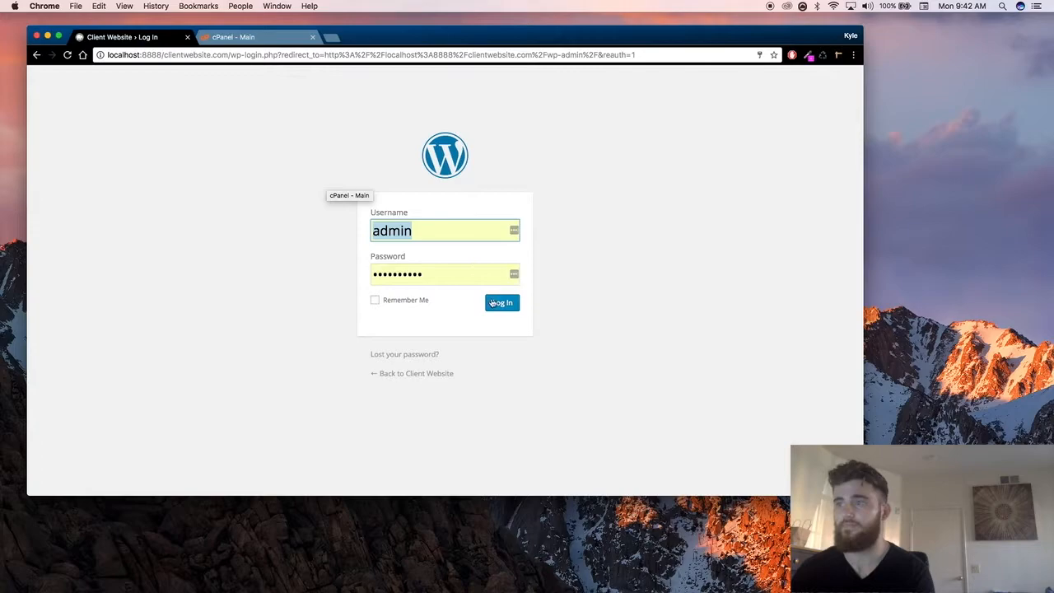
pyautogui.click(491, 303)
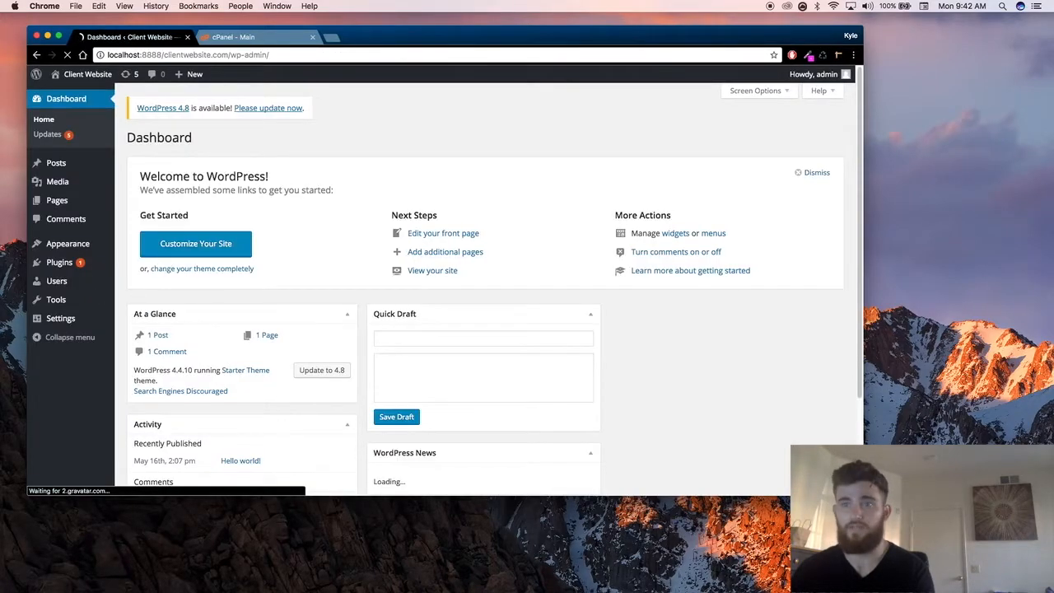
# Step: Open the page for adding new plugins and decline saving the login to LastPass
pyautogui.moveTo(62, 262)
pyautogui.click(137, 280)
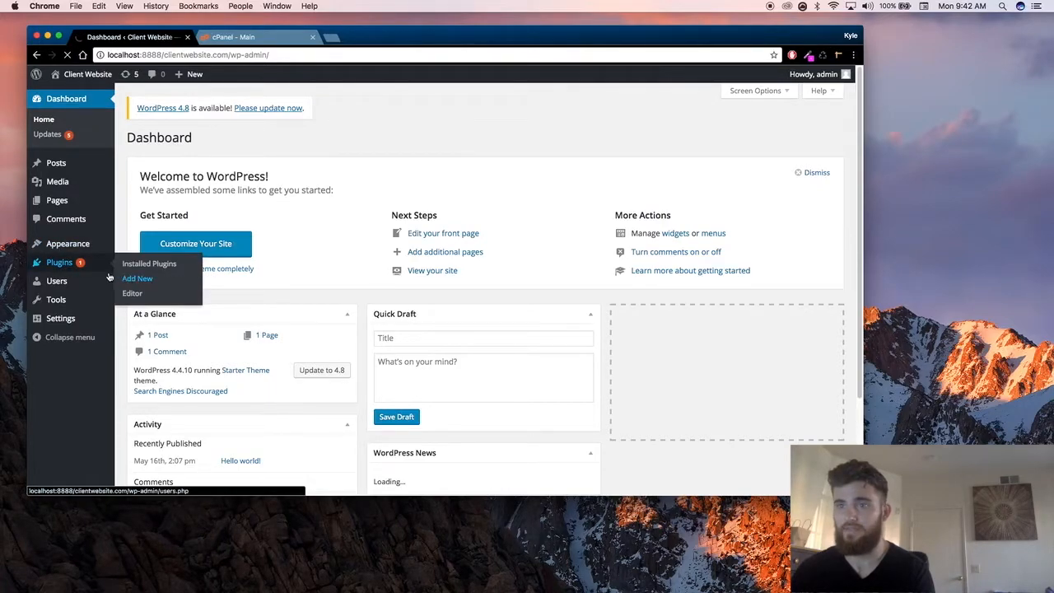
pyautogui.moveTo(112, 282)
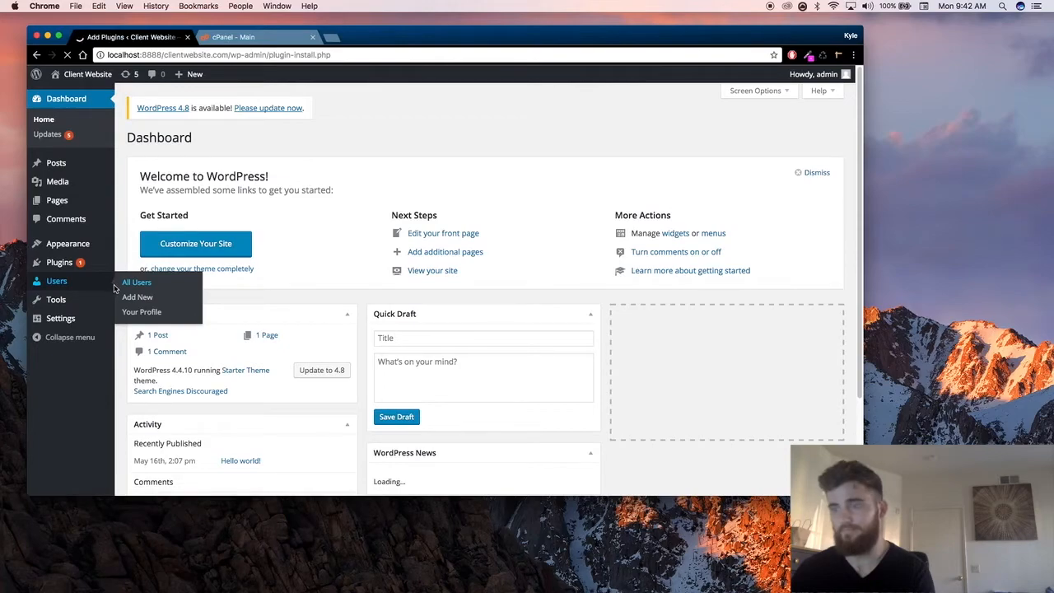
pyautogui.click(726, 171)
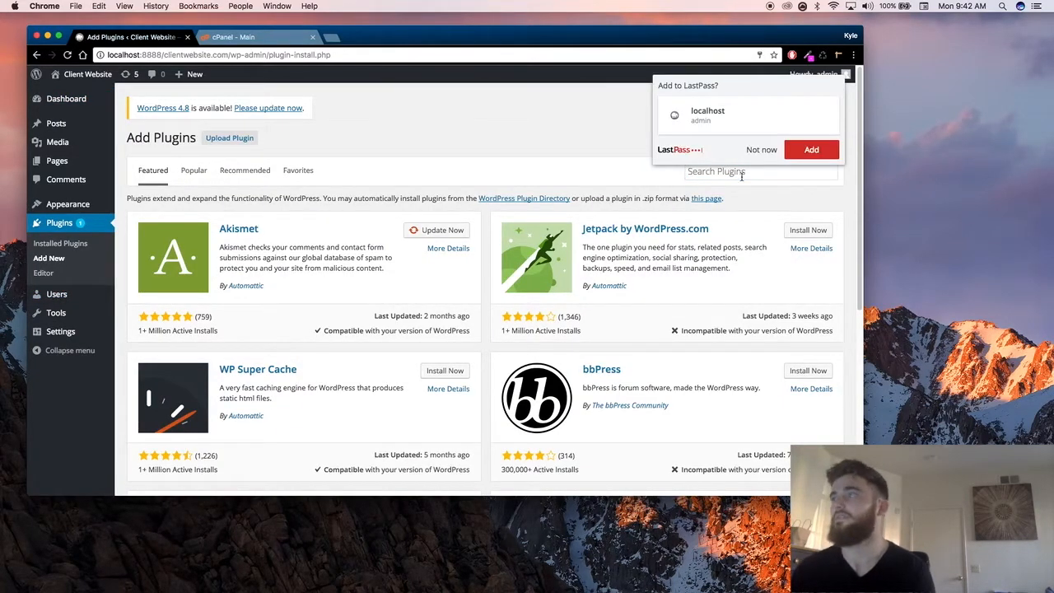
pyautogui.click(762, 151)
# Step: Search the plugins for "transfer" and install the Duplicator – WordPress Migration Plugin
pyautogui.click(763, 171)
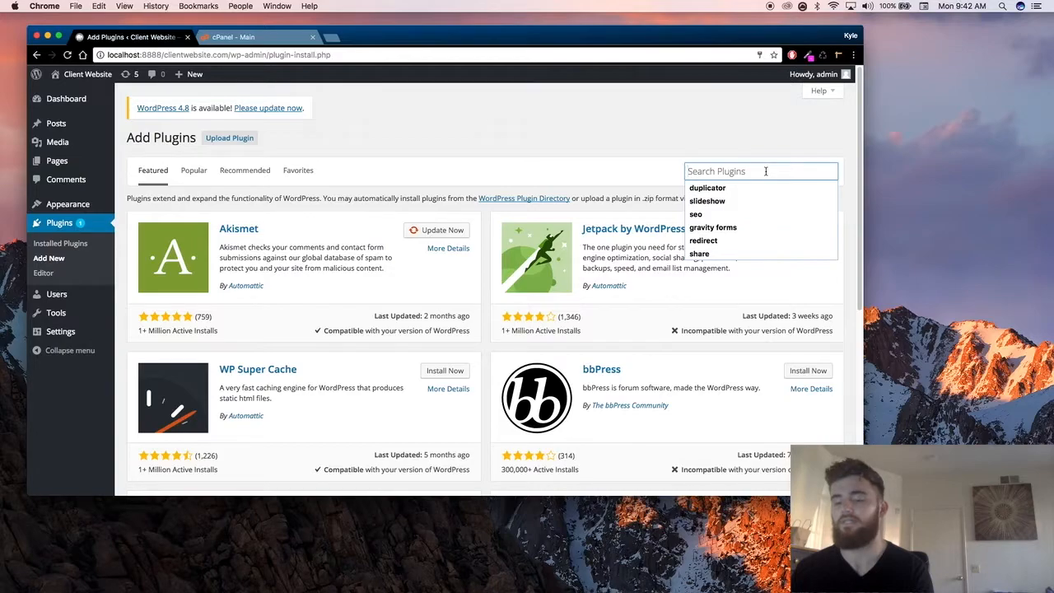
pyautogui.write('wordpress')
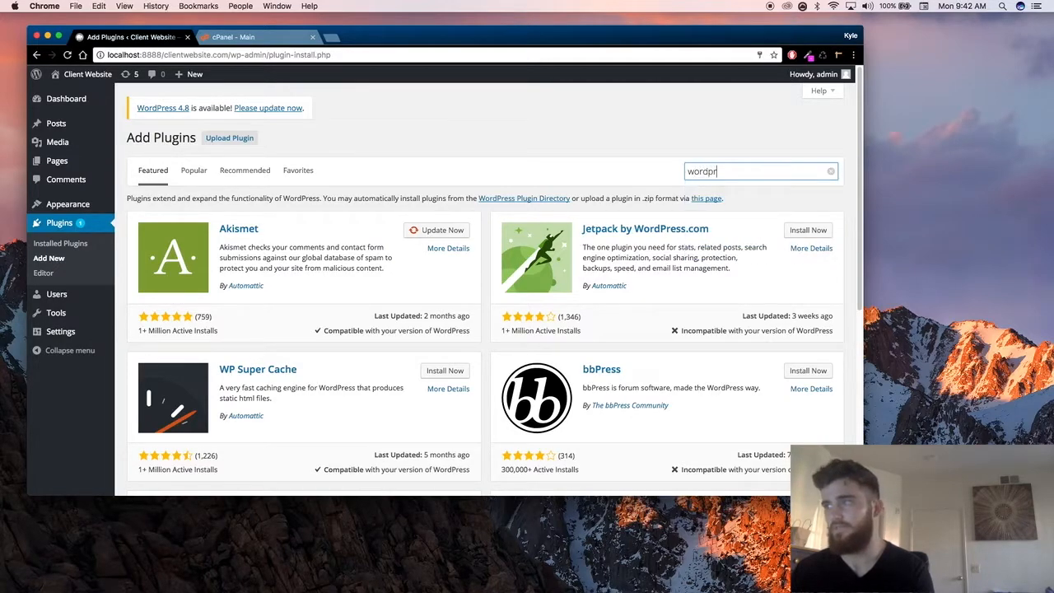
pyautogui.press('BackSpace')
pyautogui.press('BackSpace')
pyautogui.press('BackSpace')
pyautogui.press('BackSpace')
pyautogui.press('BackSpace')
pyautogui.press('BackSpace')
pyautogui.write('transfer')
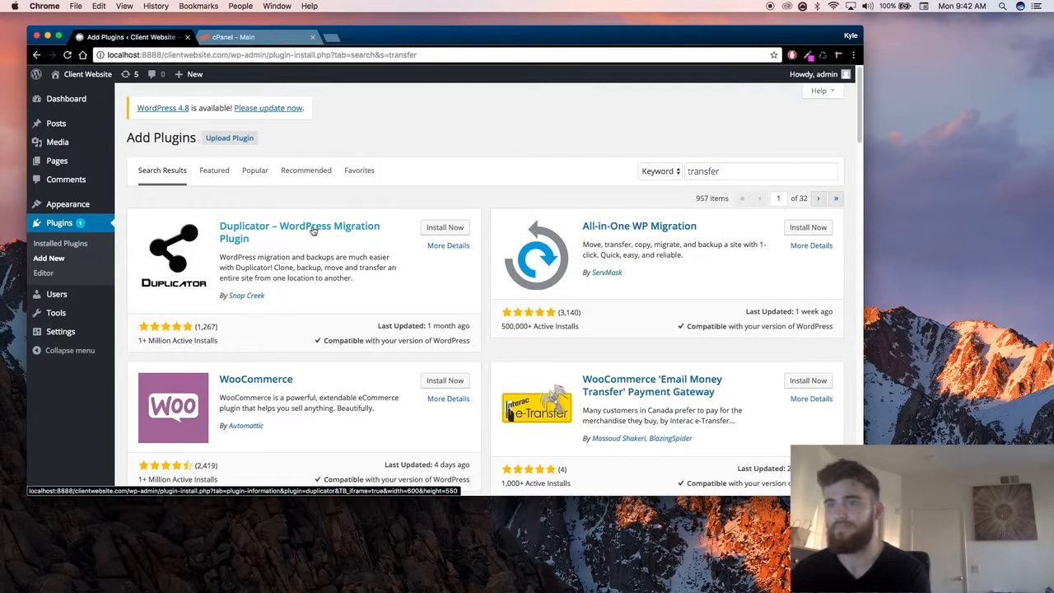
pyautogui.click(444, 234)
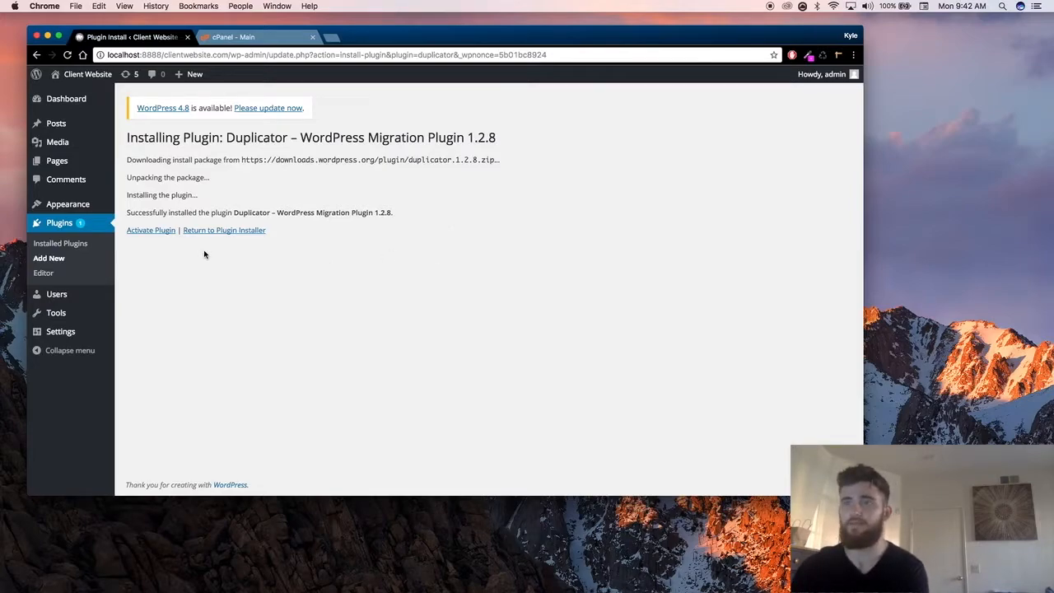
# Step: Activate the Duplicator plugin, open its package management page and start creating a new package
pyautogui.click(164, 233)
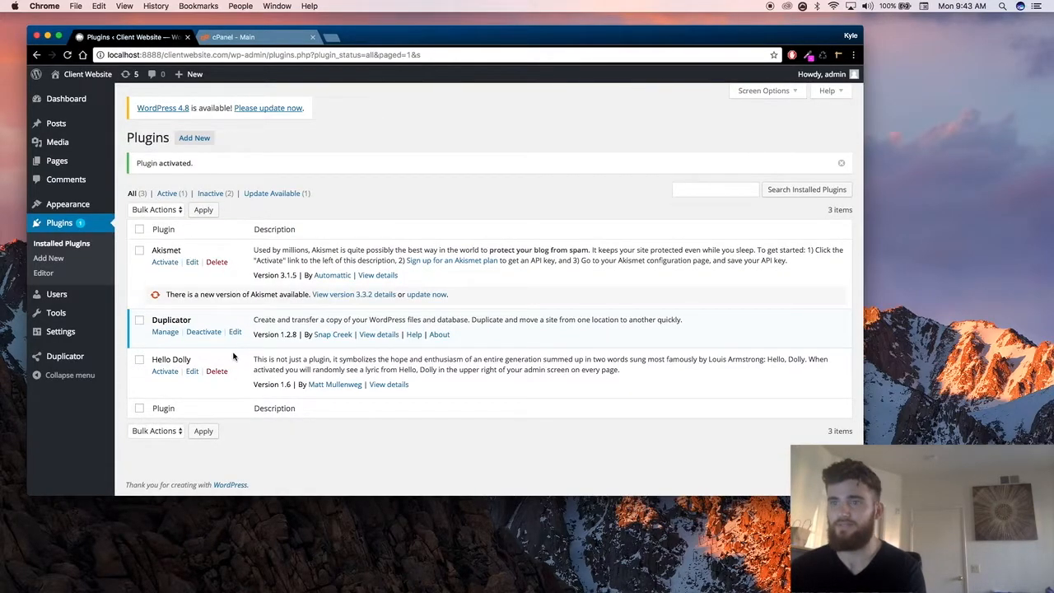
pyautogui.click(167, 334)
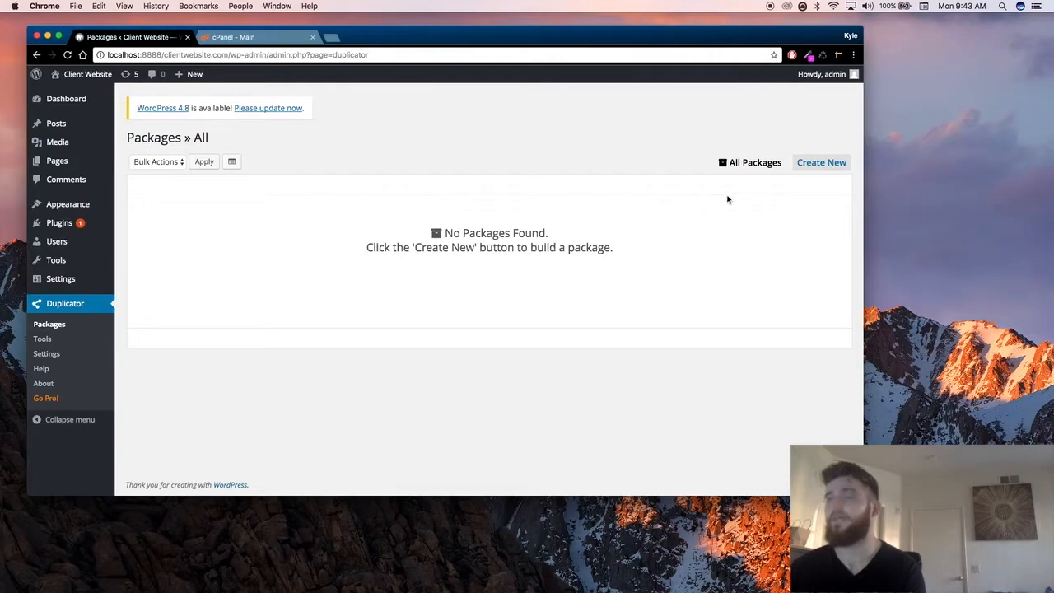
pyautogui.click(803, 164)
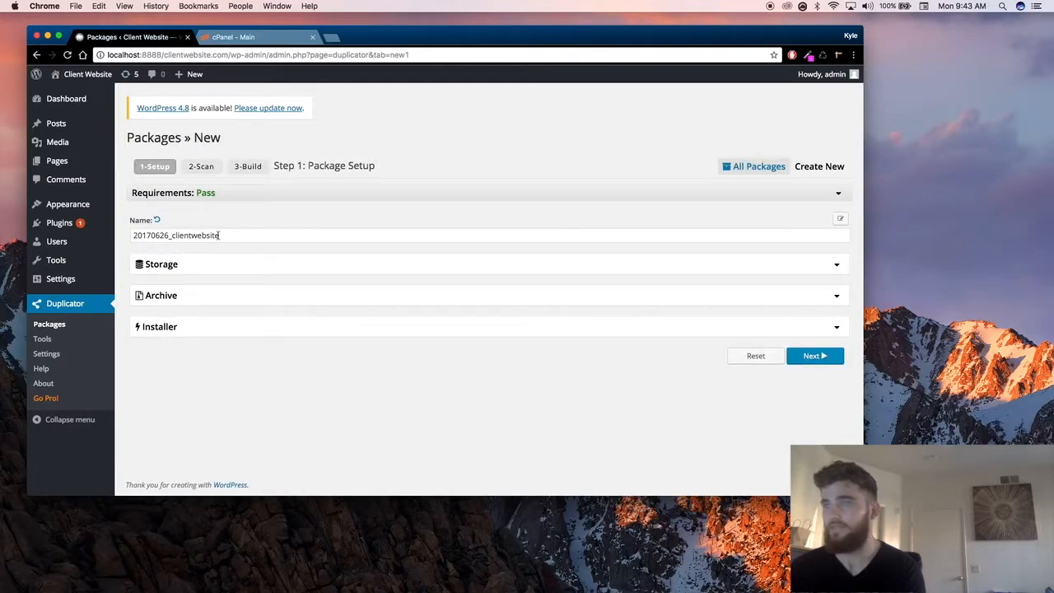
# Step: Expand the new package's Storage and Archive sections and review the storage location, file filters and database table options
pyautogui.click(531, 272)
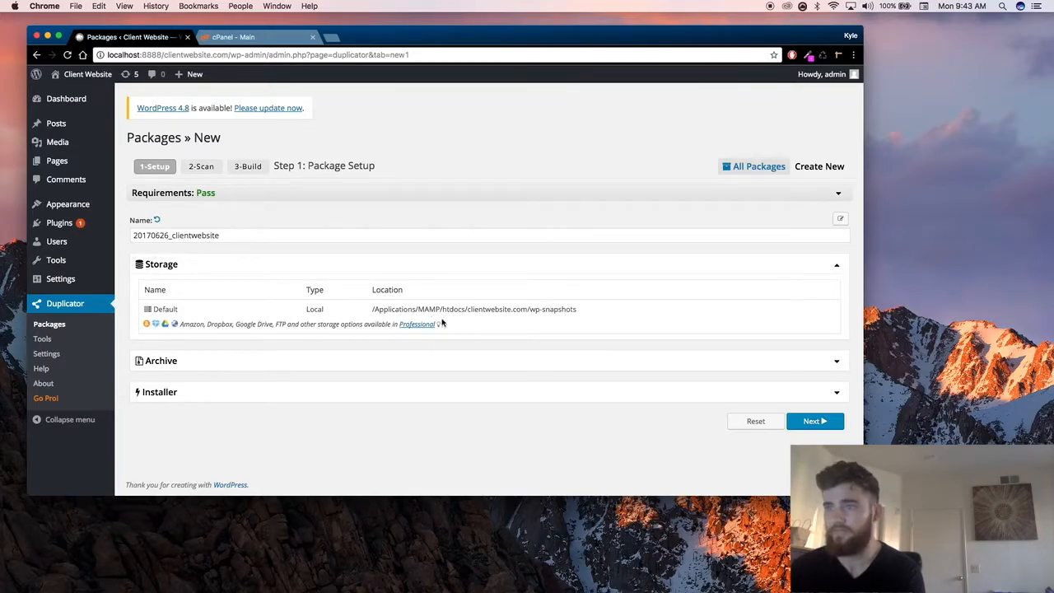
pyautogui.click(288, 363)
pyautogui.scroll(-1, 289, 364)
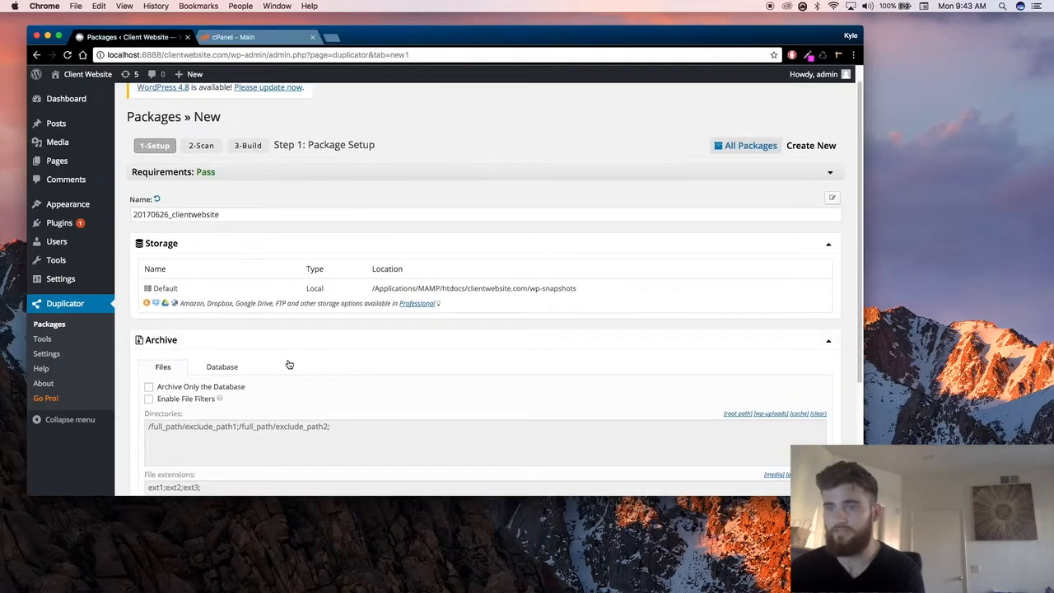
pyautogui.scroll(-3, 289, 364)
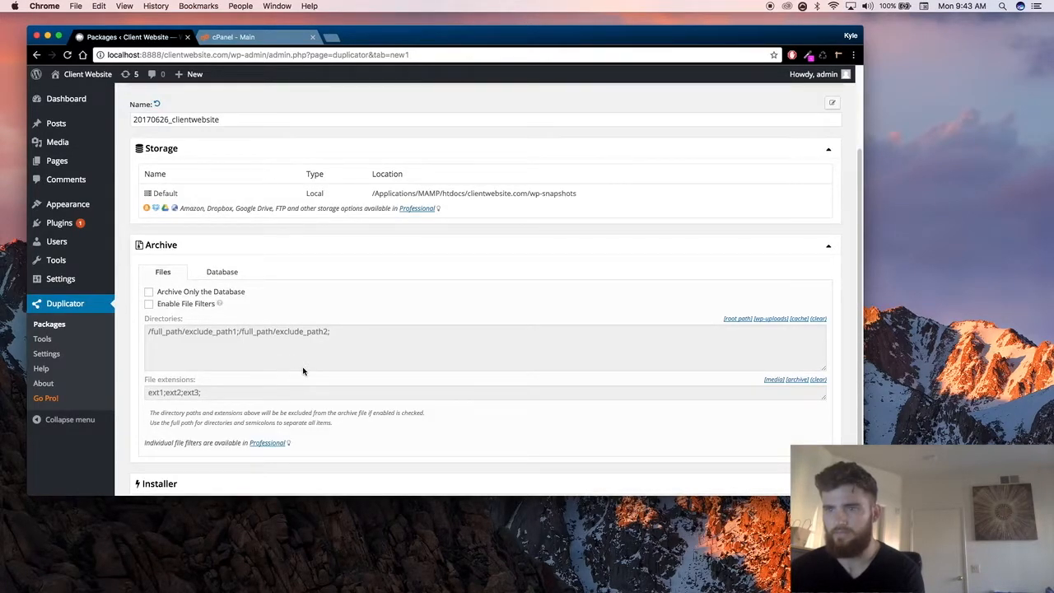
pyautogui.scroll(-2, 288, 365)
pyautogui.click(219, 211)
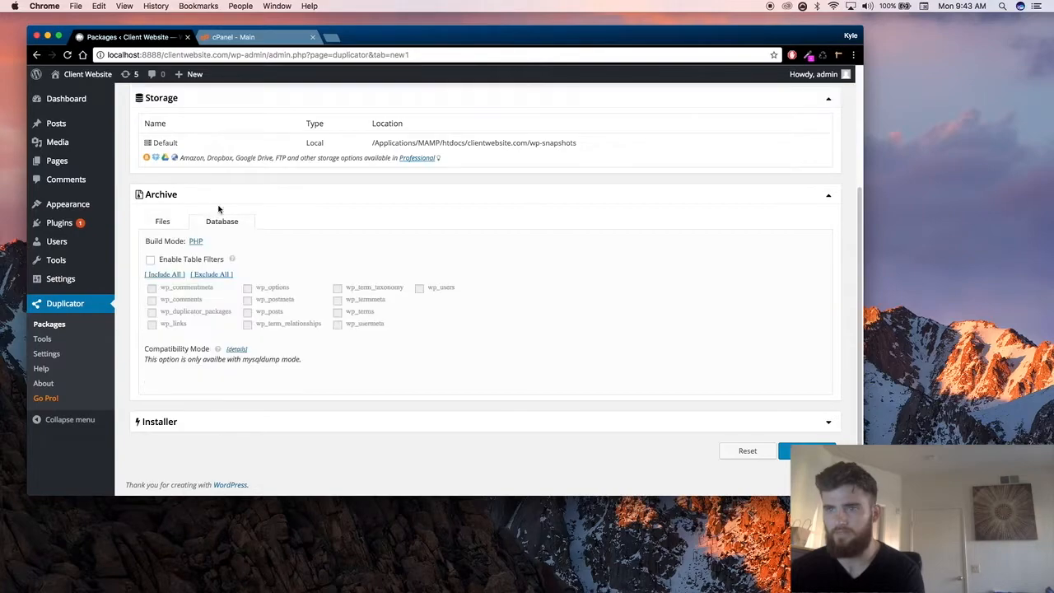
# Step: Expand the Installer section and review its optional MySQL server fields for host, port, database and user
pyautogui.click(282, 424)
pyautogui.scroll(-3, 294, 403)
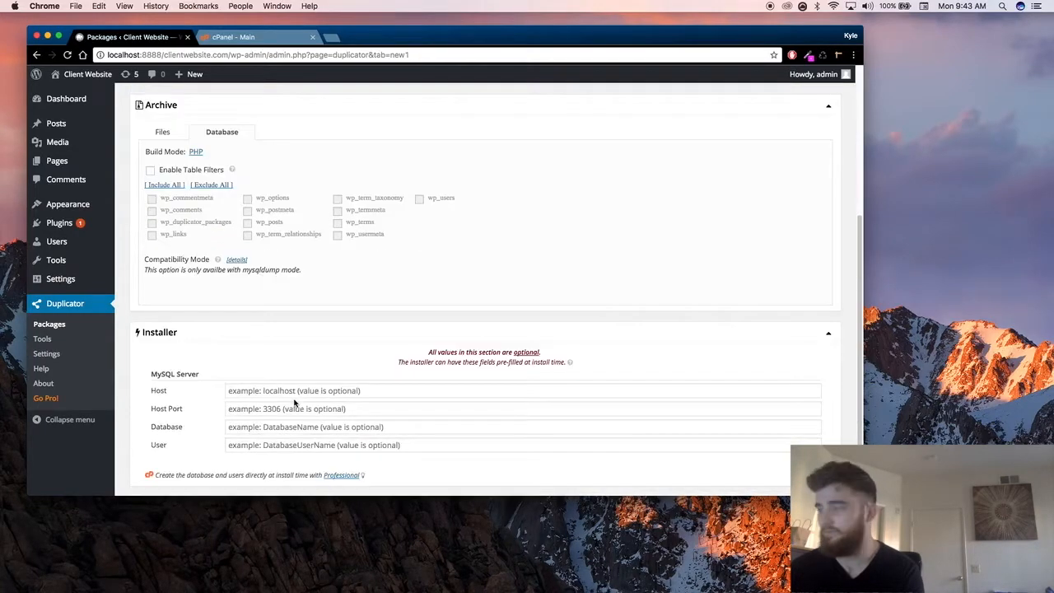
pyautogui.scroll(-2, 304, 399)
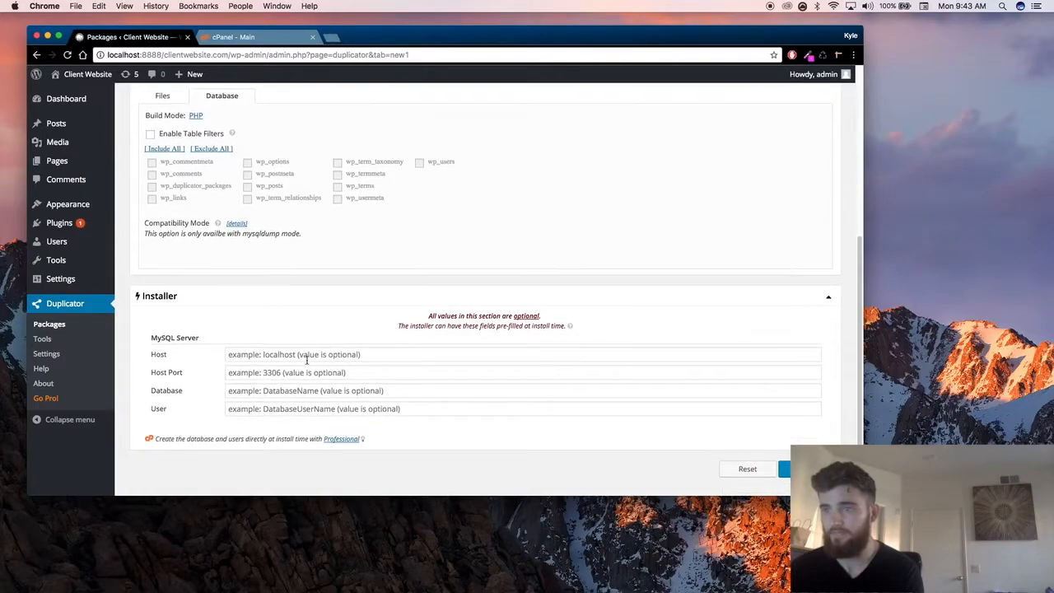
pyautogui.scroll(-1, 285, 339)
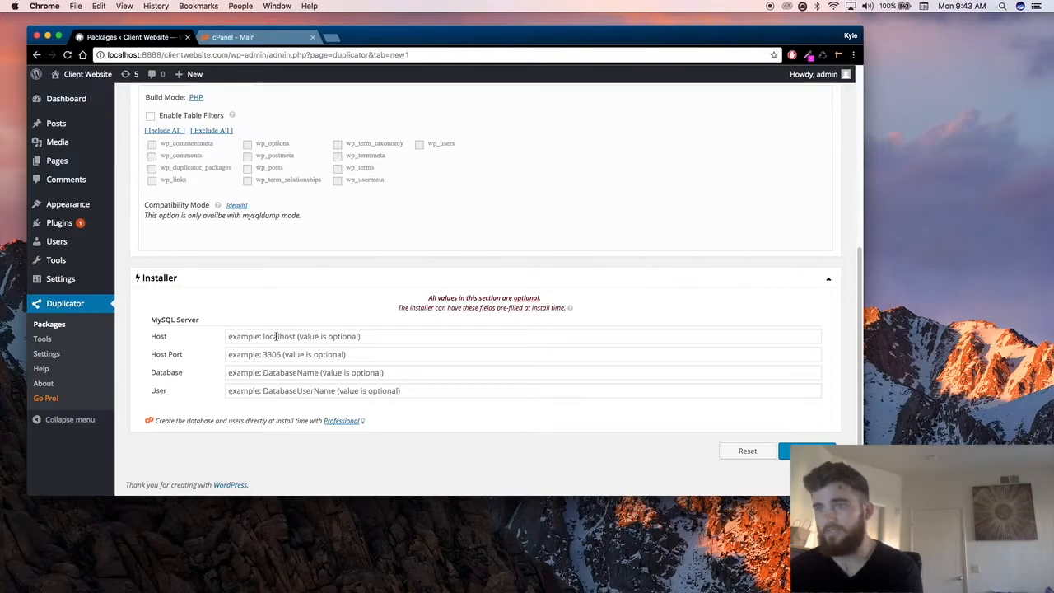
pyautogui.click(301, 337)
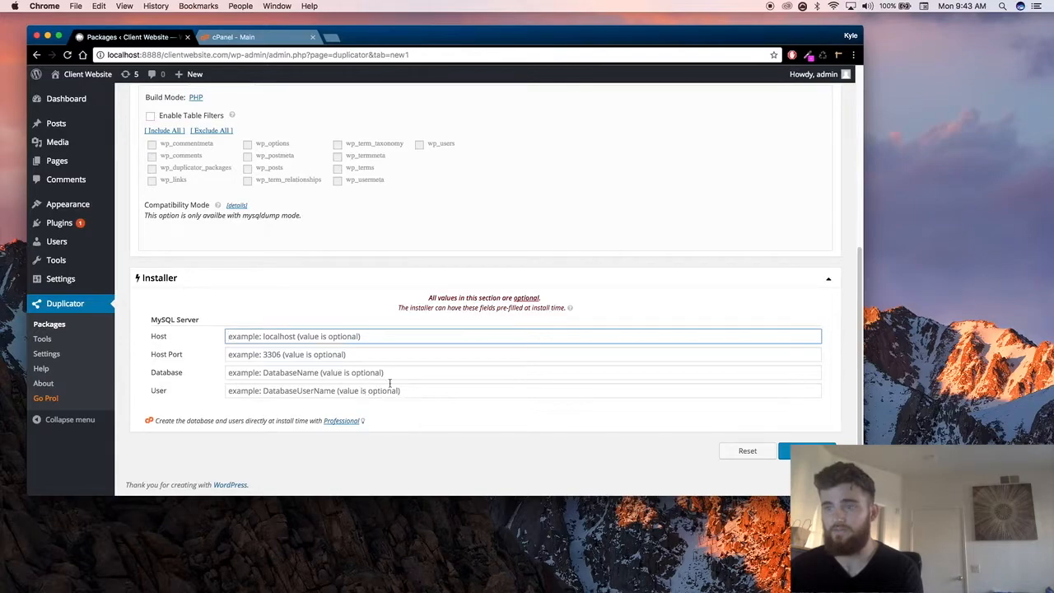
pyautogui.moveTo(394, 310); pyautogui.dragTo(584, 309)
pyautogui.click(598, 310)
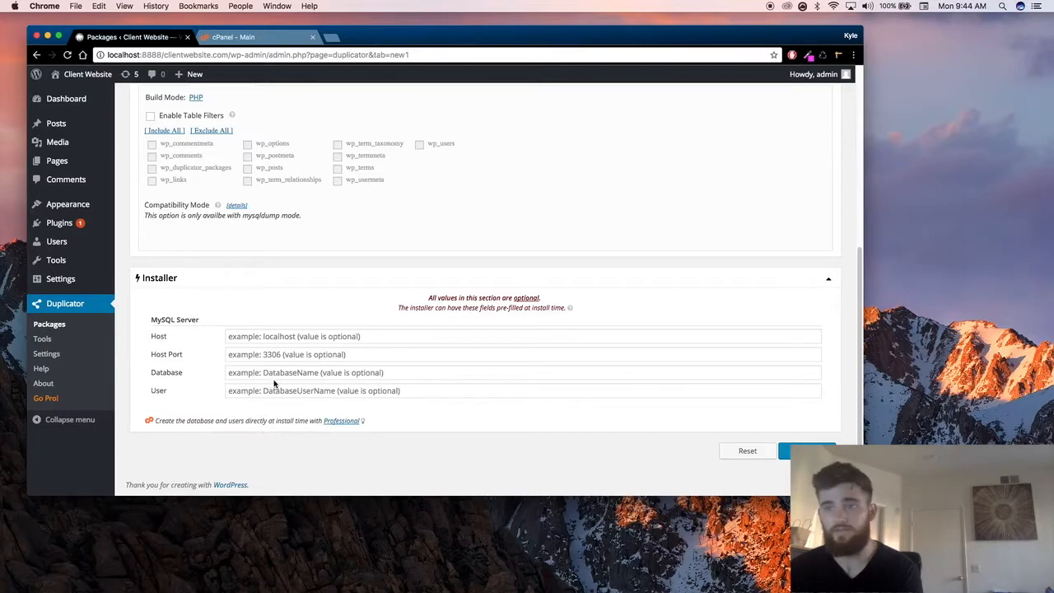
pyautogui.click(258, 337)
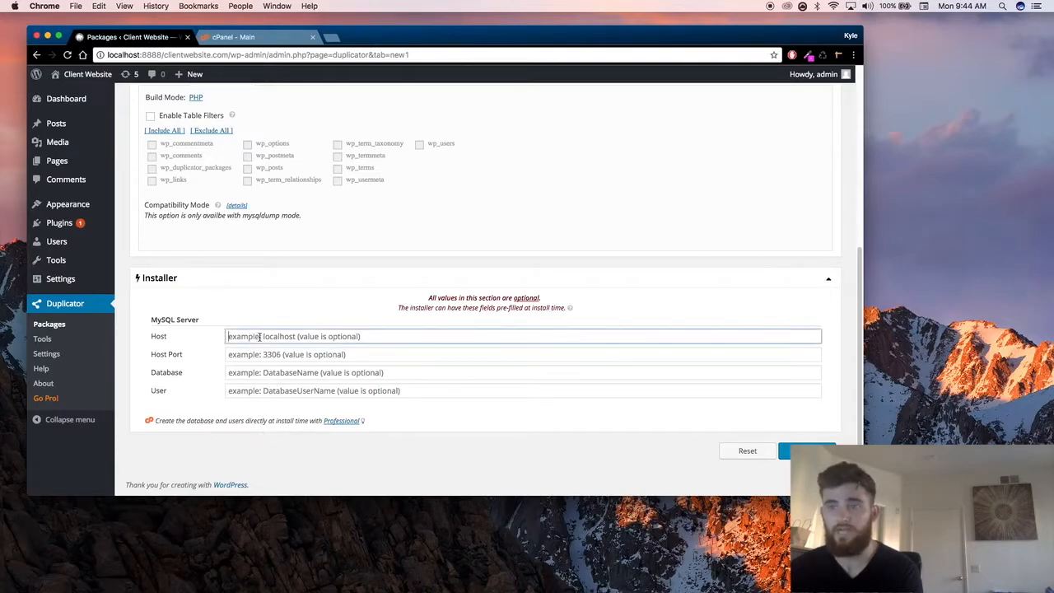
pyautogui.click(277, 355)
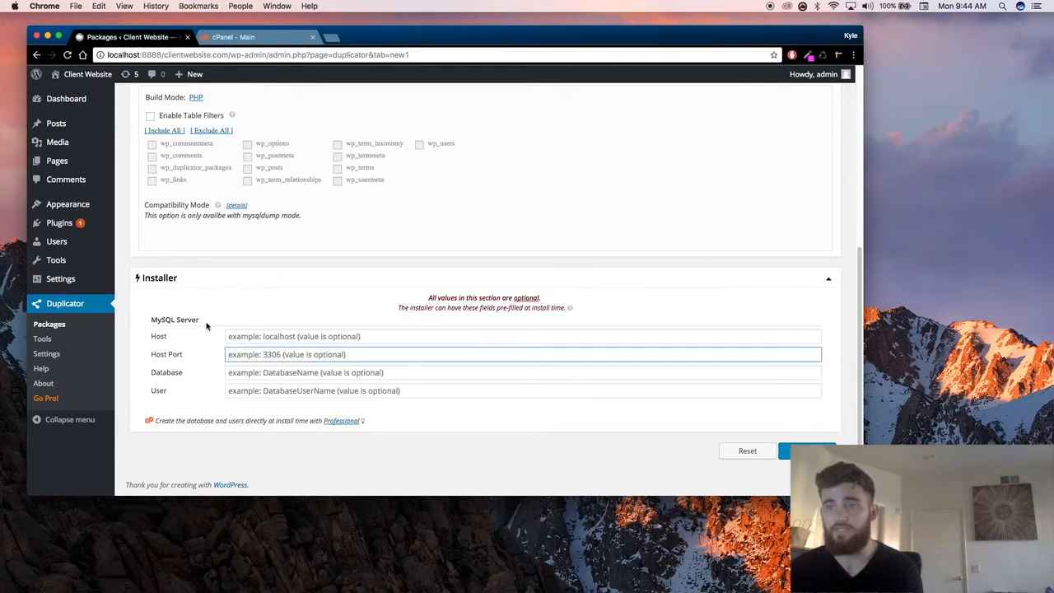
pyautogui.click(263, 336)
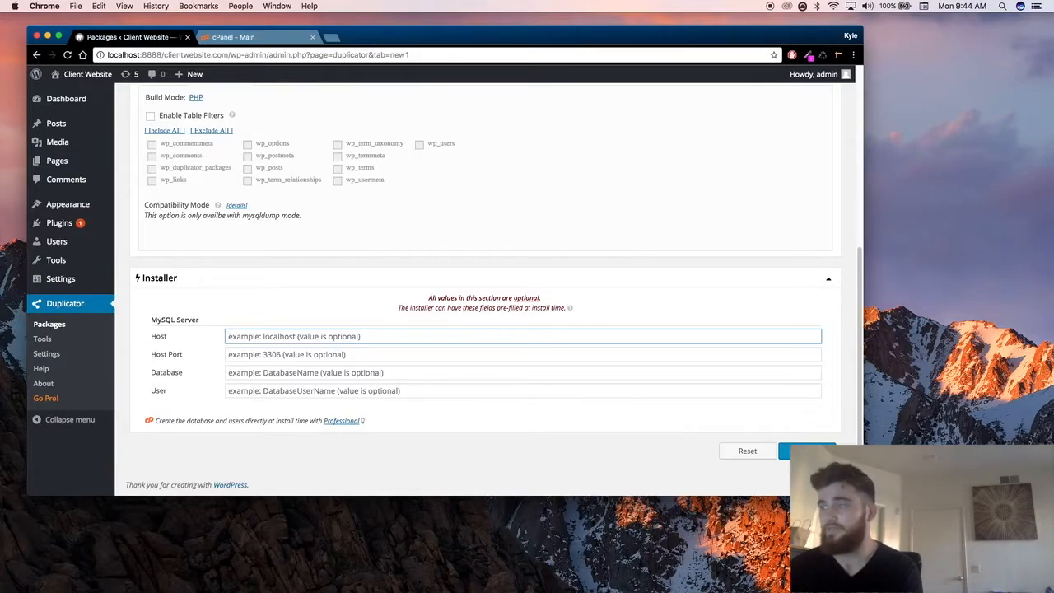
# Step: Run the system scan with the installer fields left blank, and build the package
pyautogui.click(799, 451)
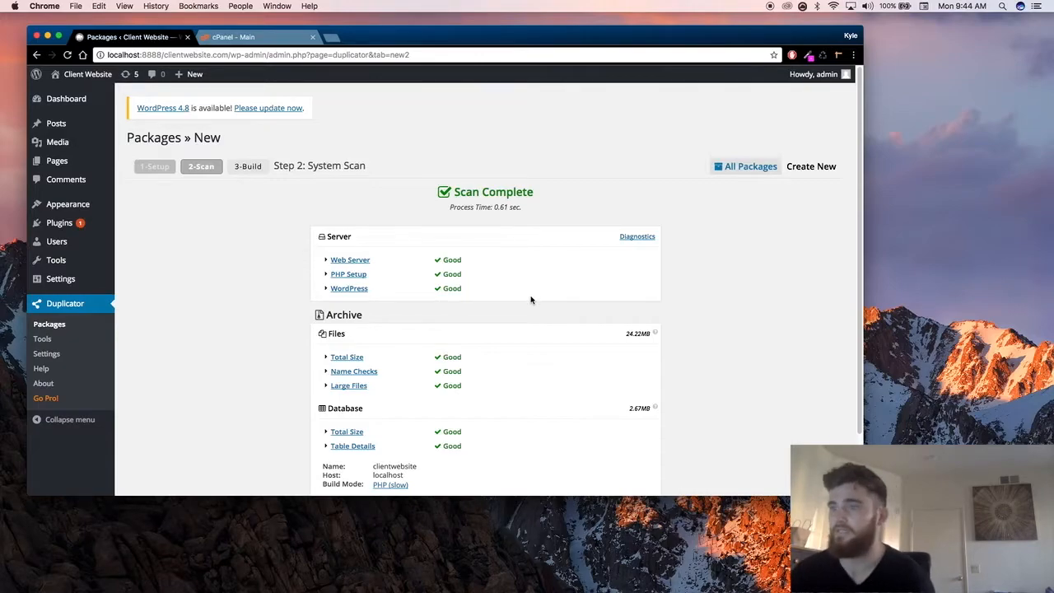
pyautogui.scroll(-2, 531, 300)
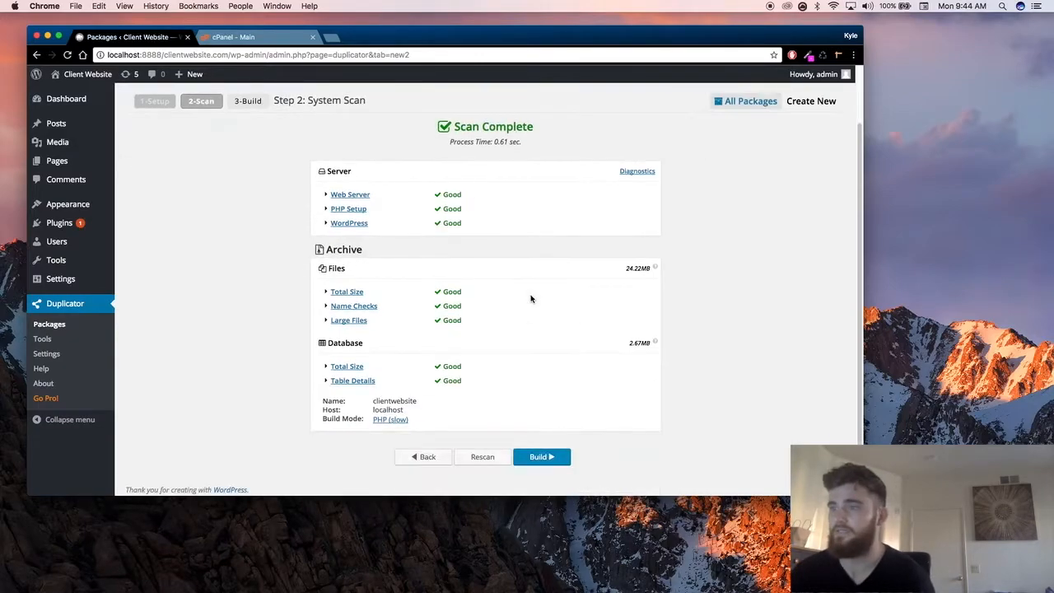
pyautogui.click(540, 453)
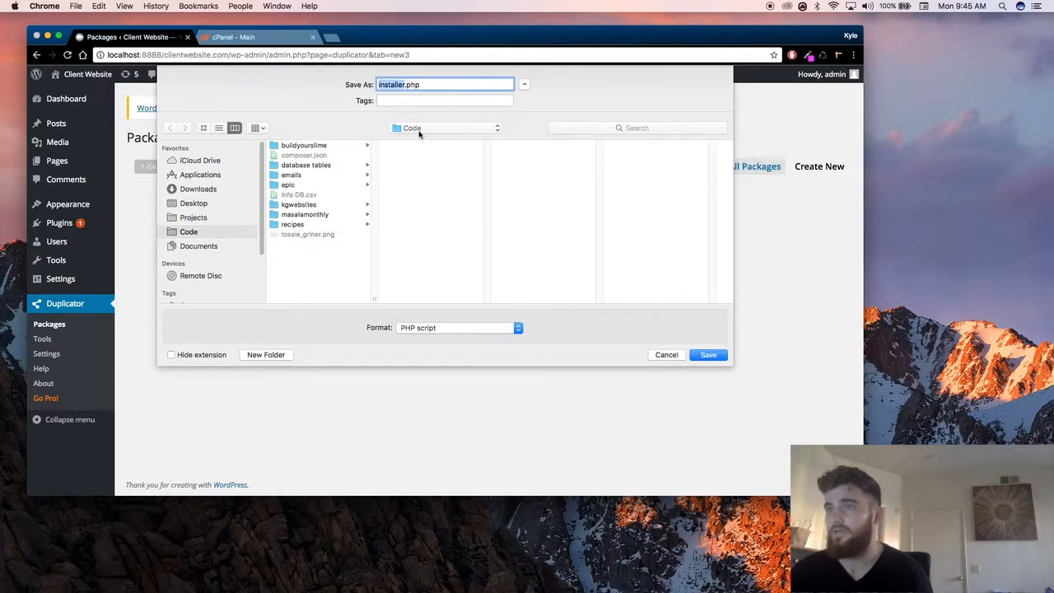
# Step: Save installer.php and the package's zip archive in the folder Applications/MAMP/htdocs/clientwebsite.com
pyautogui.click(202, 175)
pyautogui.scroll(-3, 311, 233)
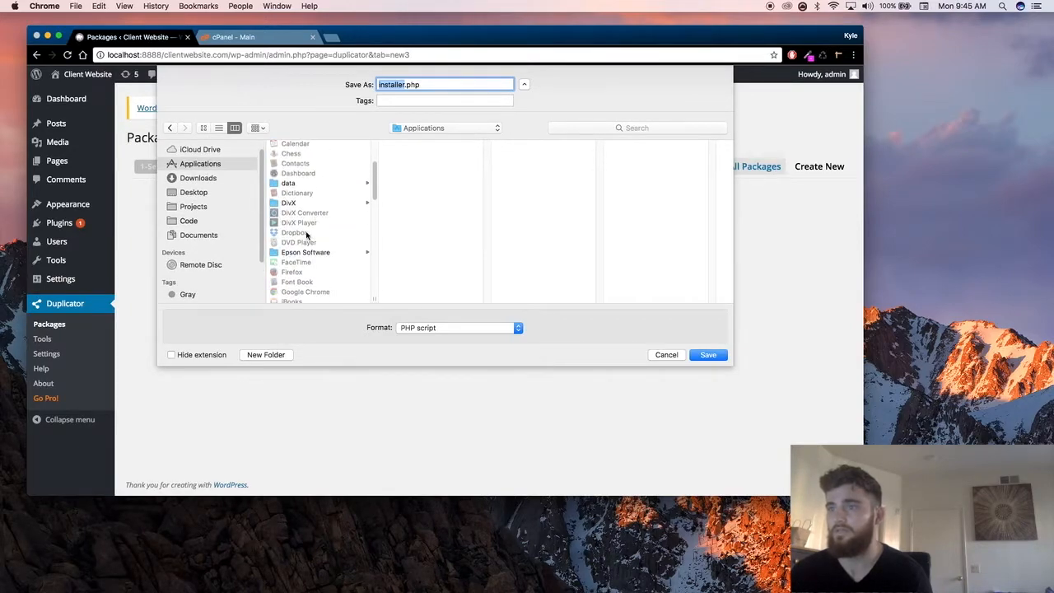
pyautogui.scroll(-5, 289, 221)
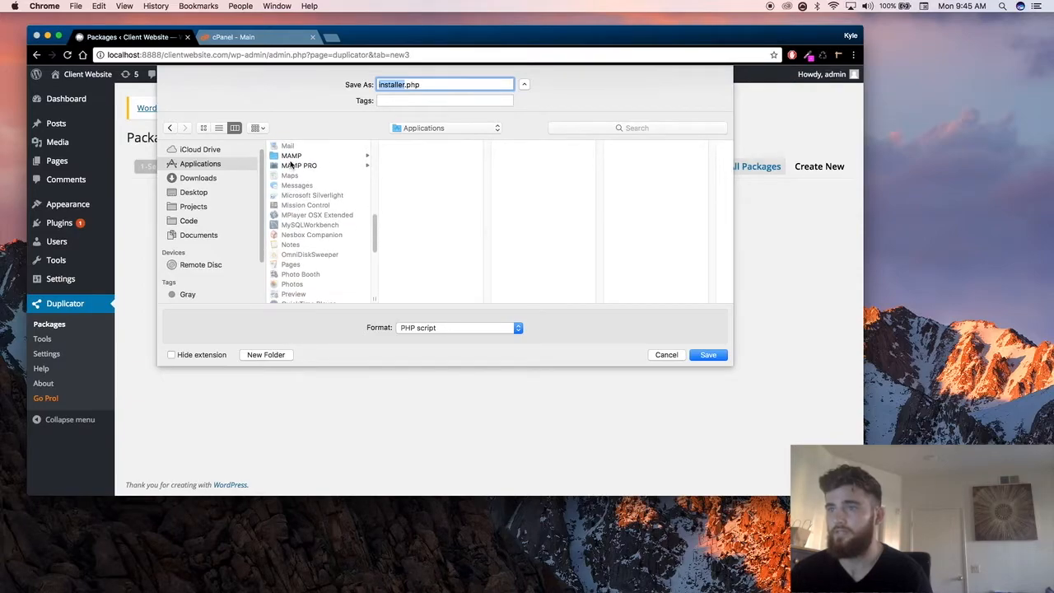
pyautogui.click(293, 157)
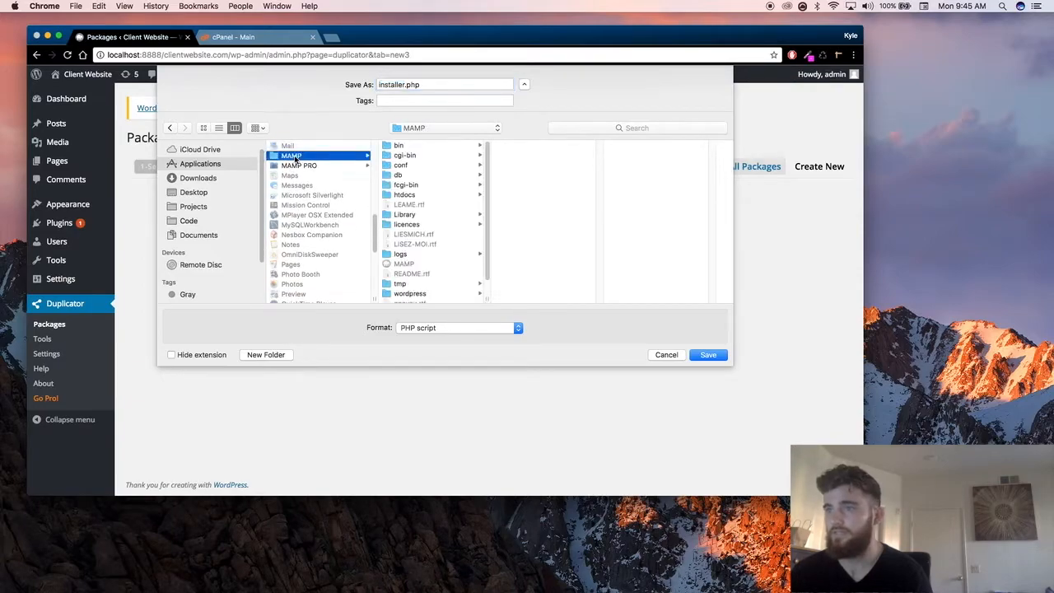
pyautogui.click(404, 194)
pyautogui.click(508, 146)
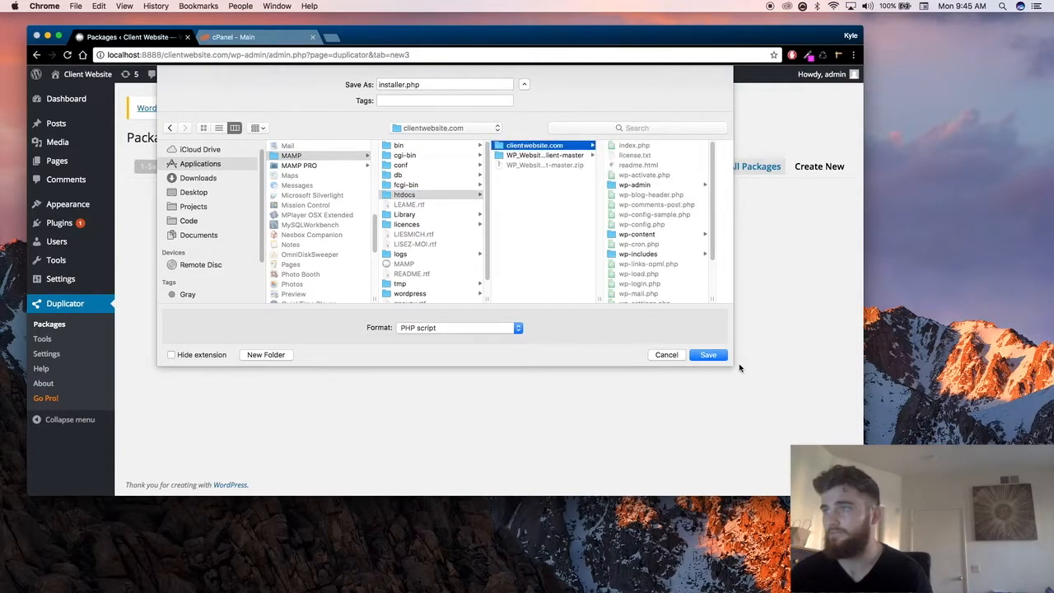
pyautogui.scroll(-4, 688, 278)
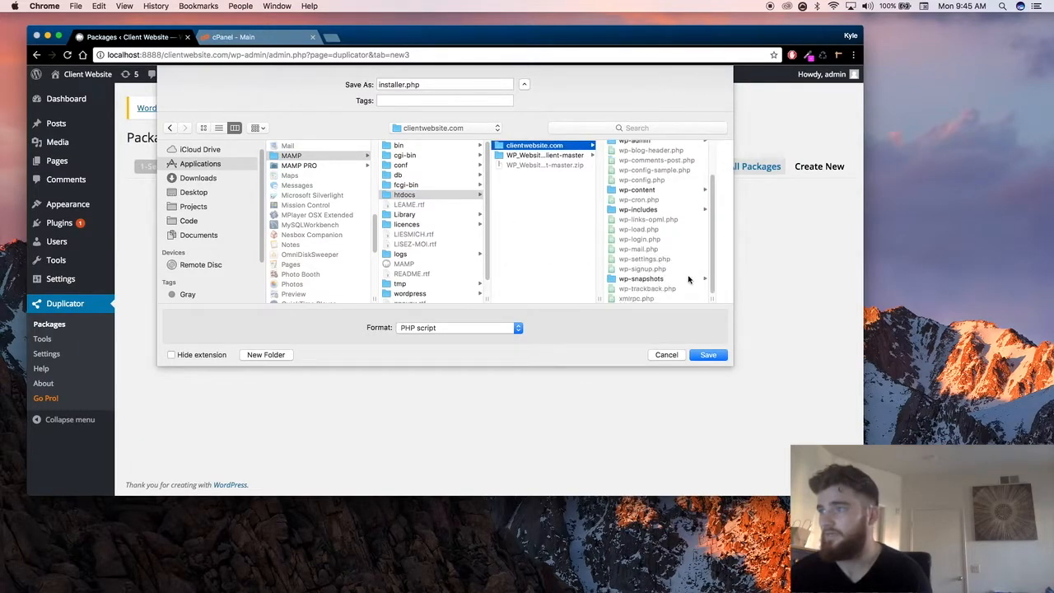
pyautogui.scroll(5, 687, 276)
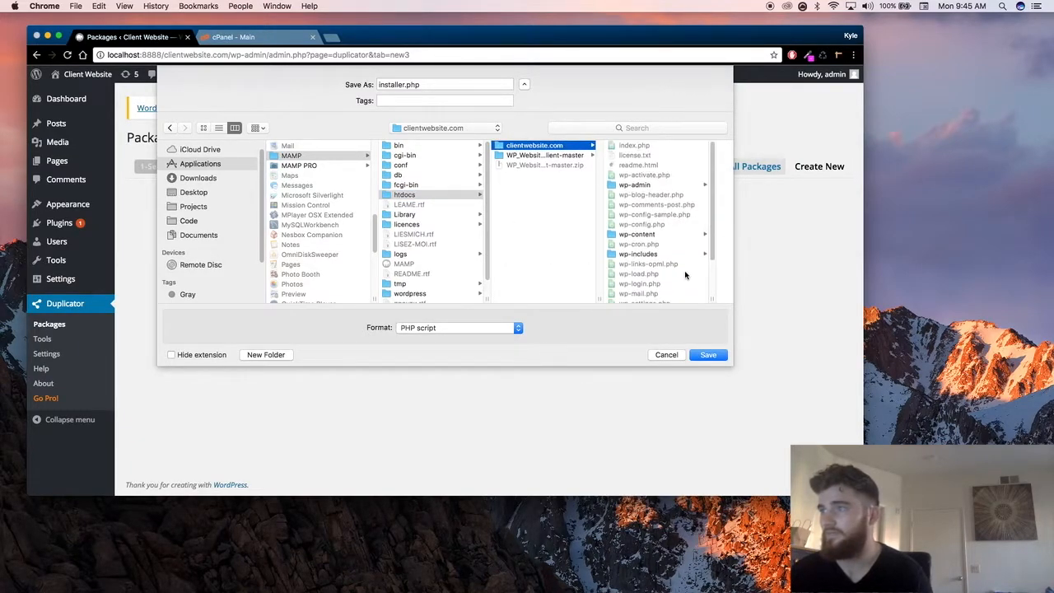
pyautogui.click(699, 356)
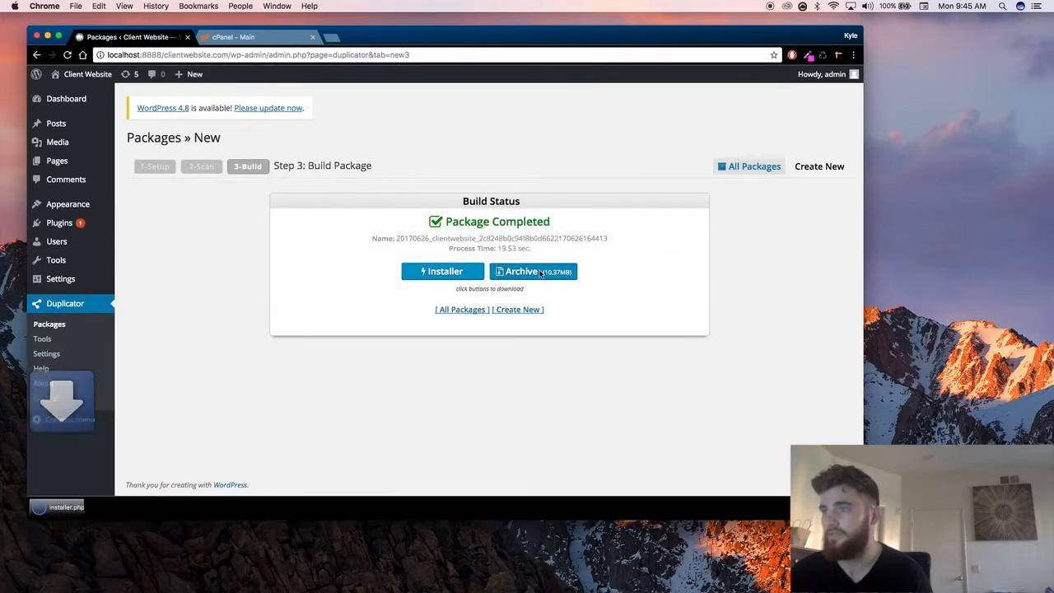
pyautogui.click(528, 276)
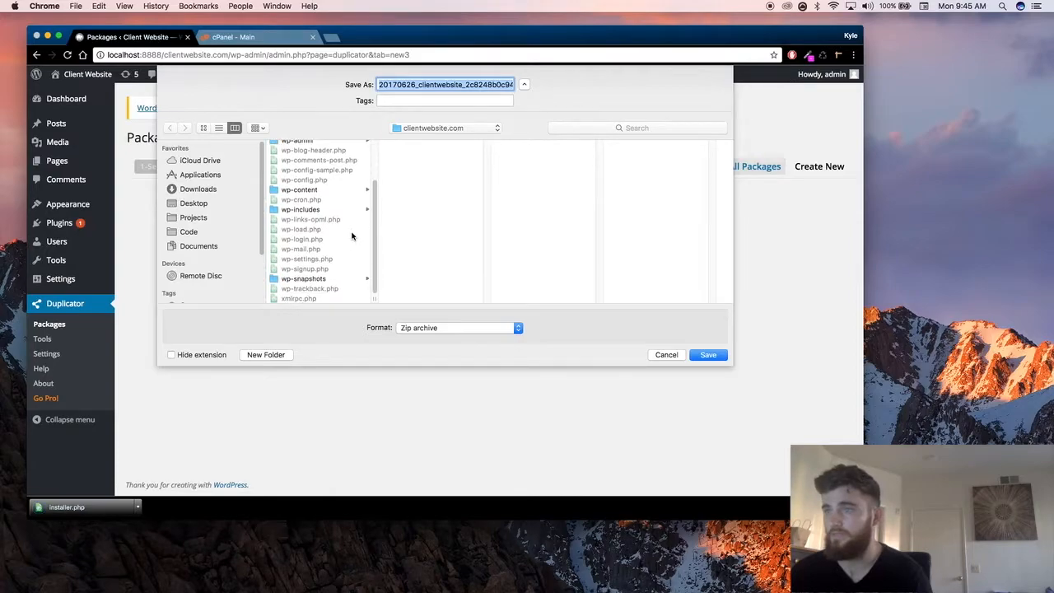
pyautogui.click(709, 354)
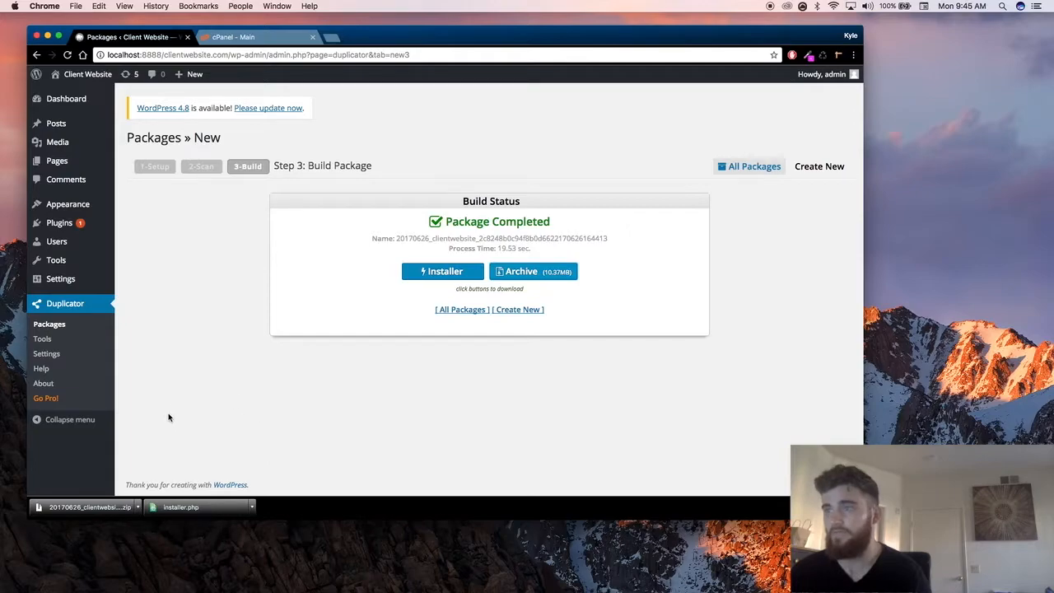
# Step: Switch to cPanel, launch its File Manager and open the clientwebsite.kgwebsites.com folder
pyautogui.click(223, 38)
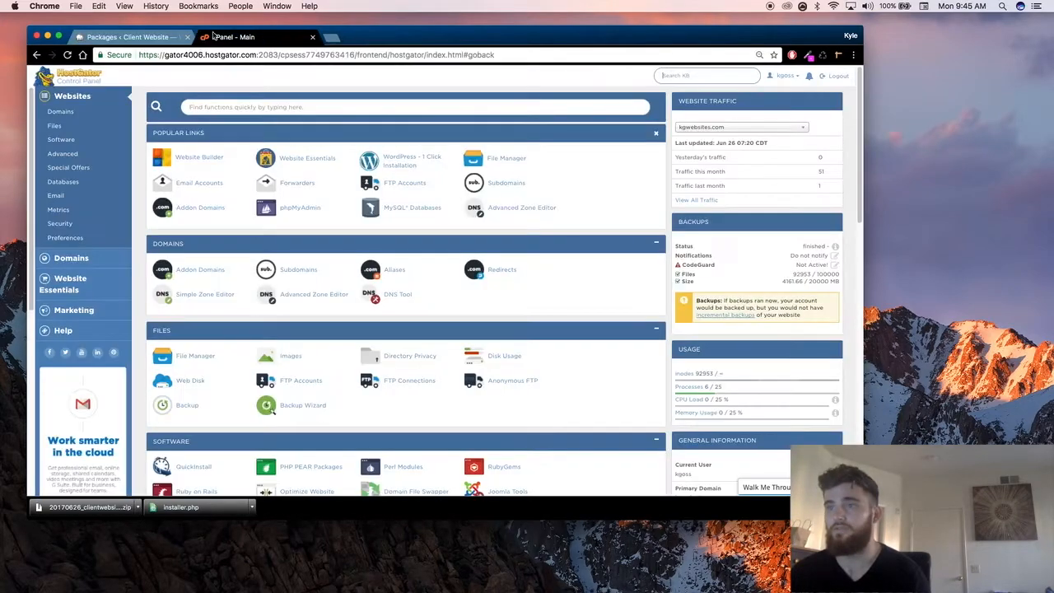
pyautogui.click(499, 163)
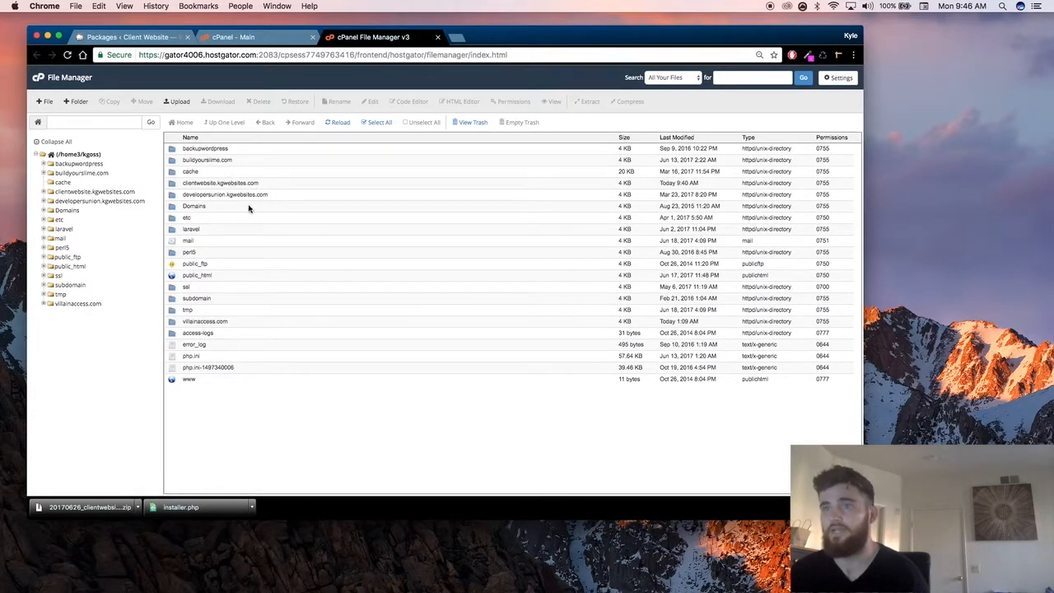
pyautogui.click(198, 182)
pyautogui.doubleClick(172, 185)
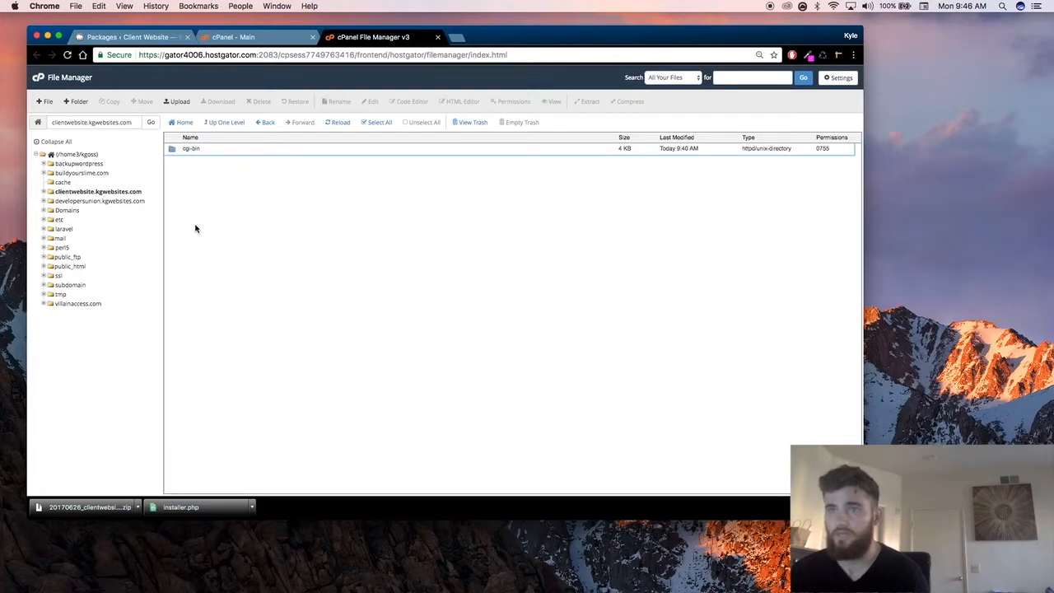
# Step: Upload the downloaded clientwebsite archive zip and installer.php to the clientwebsite.kgwebsites.com folder
pyautogui.click(172, 103)
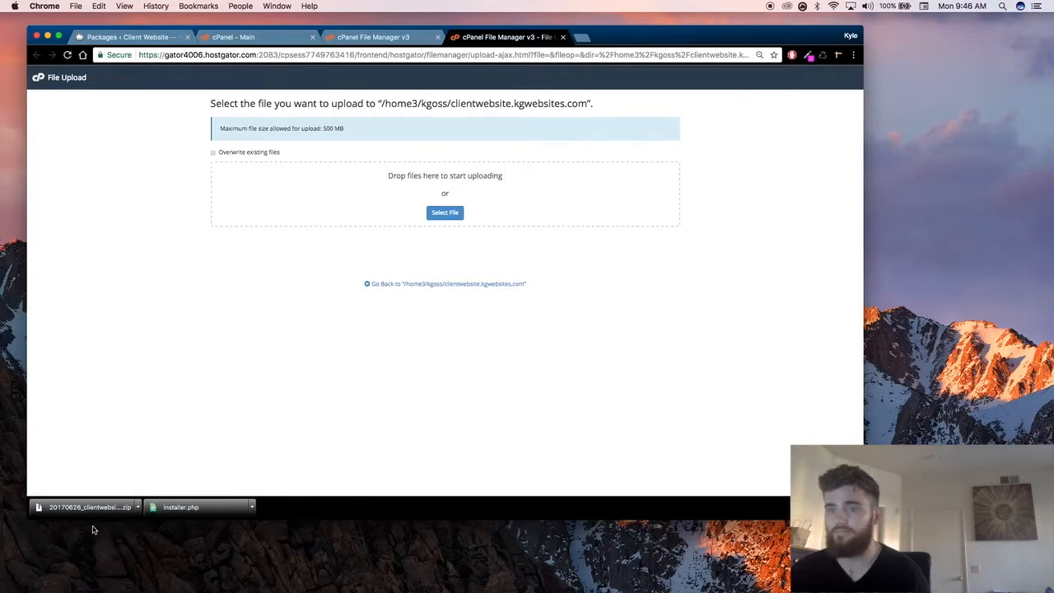
pyautogui.moveTo(93, 511); pyautogui.dragTo(426, 182)
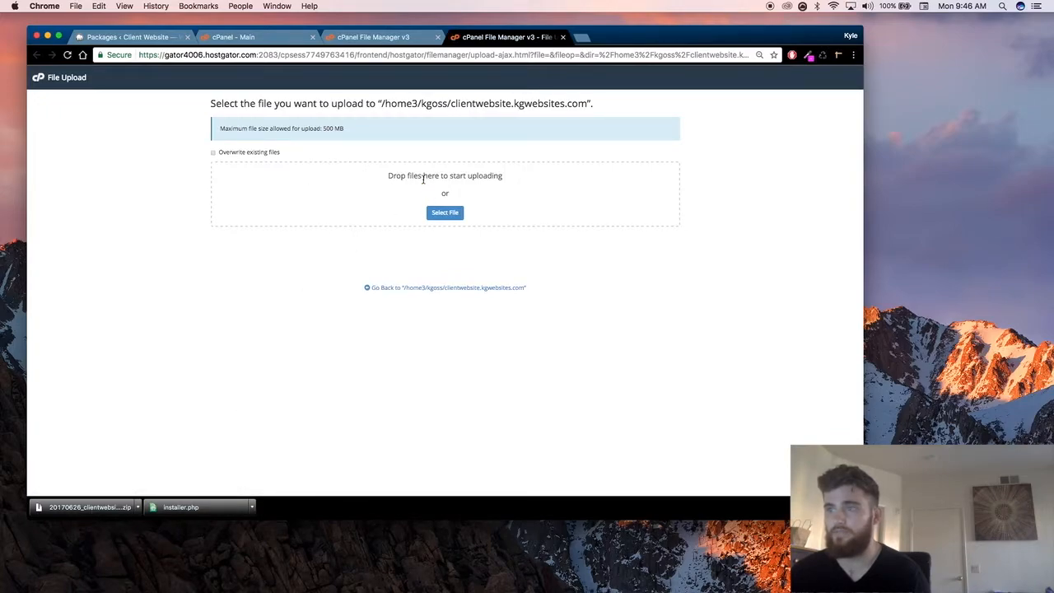
pyautogui.moveTo(173, 508); pyautogui.dragTo(392, 199)
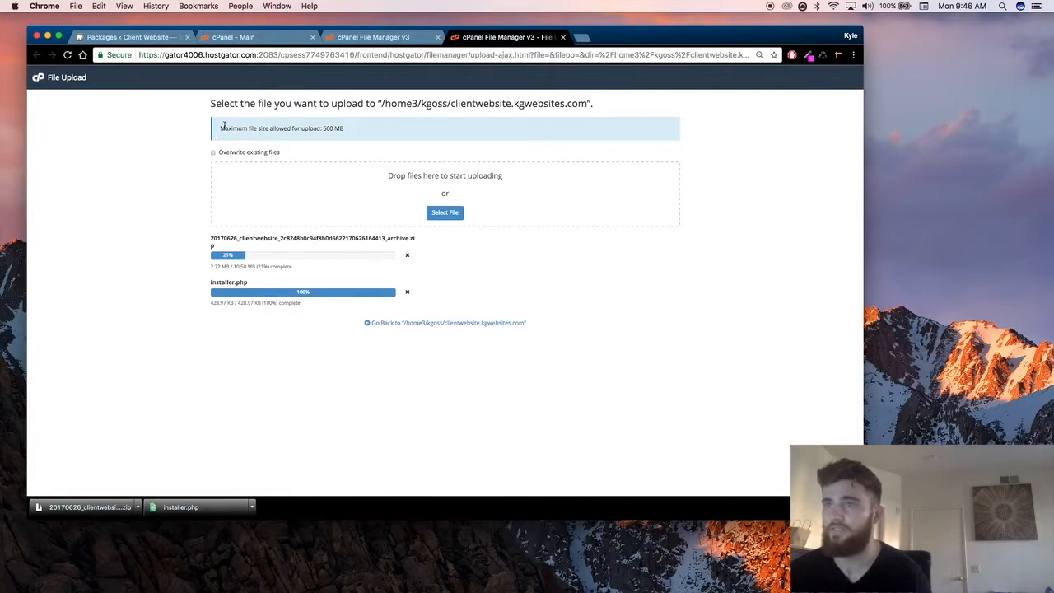
pyautogui.moveTo(280, 126); pyautogui.dragTo(327, 127)
pyautogui.click(329, 127)
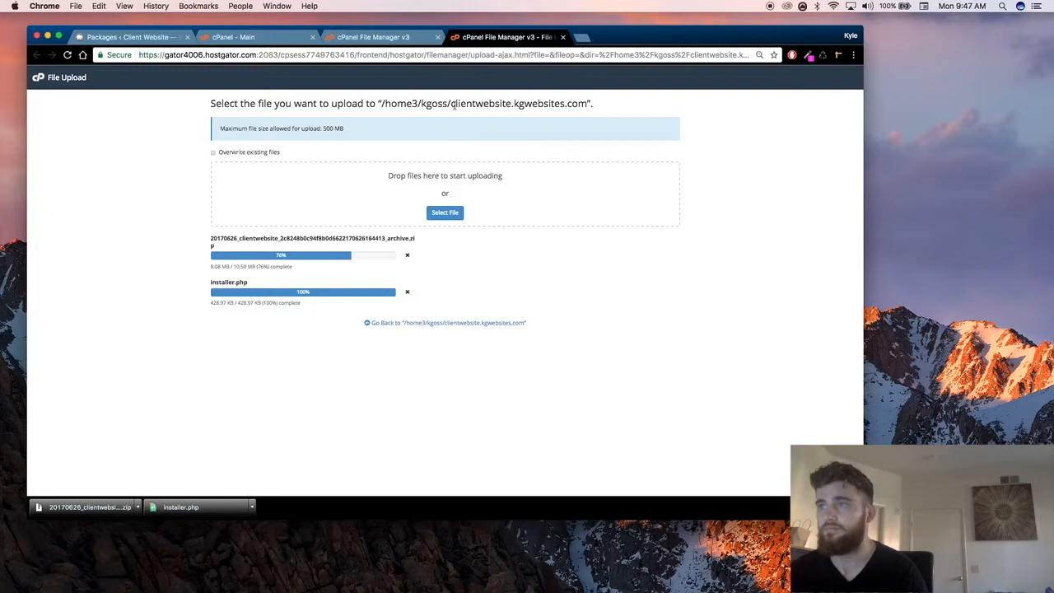
pyautogui.moveTo(451, 104); pyautogui.dragTo(588, 103)
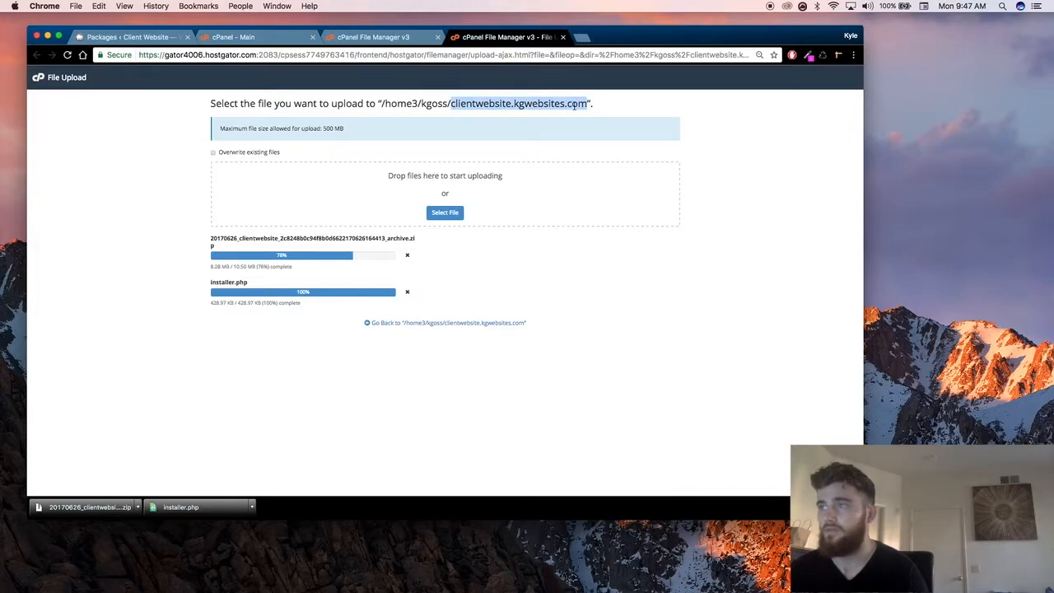
# Step: Copy the subdomain name from the upload page and load clientwebsite.kgwebsites.com/installer.php in a new browser tab
pyautogui.rightClick(574, 105)
pyautogui.click(621, 128)
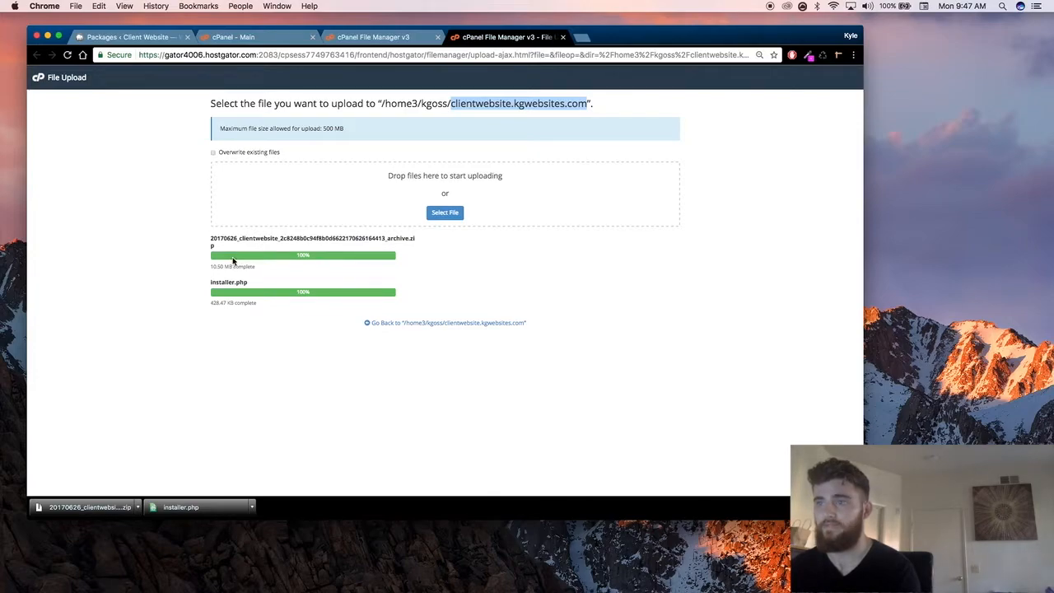
pyautogui.click(583, 37)
pyautogui.press('super+v')
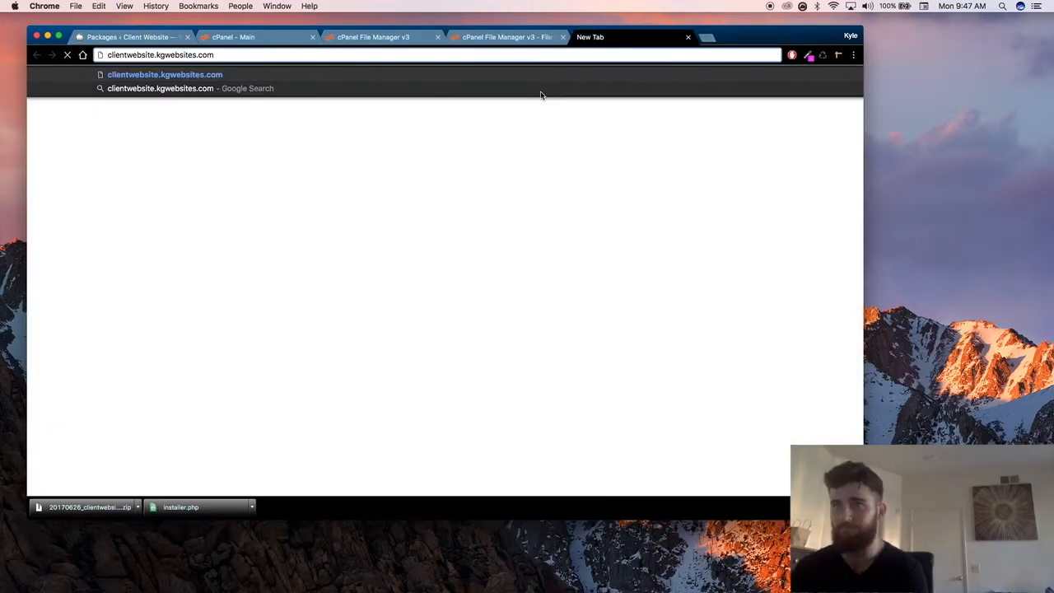
pyautogui.write('/installer.php')
pyautogui.press('Return')
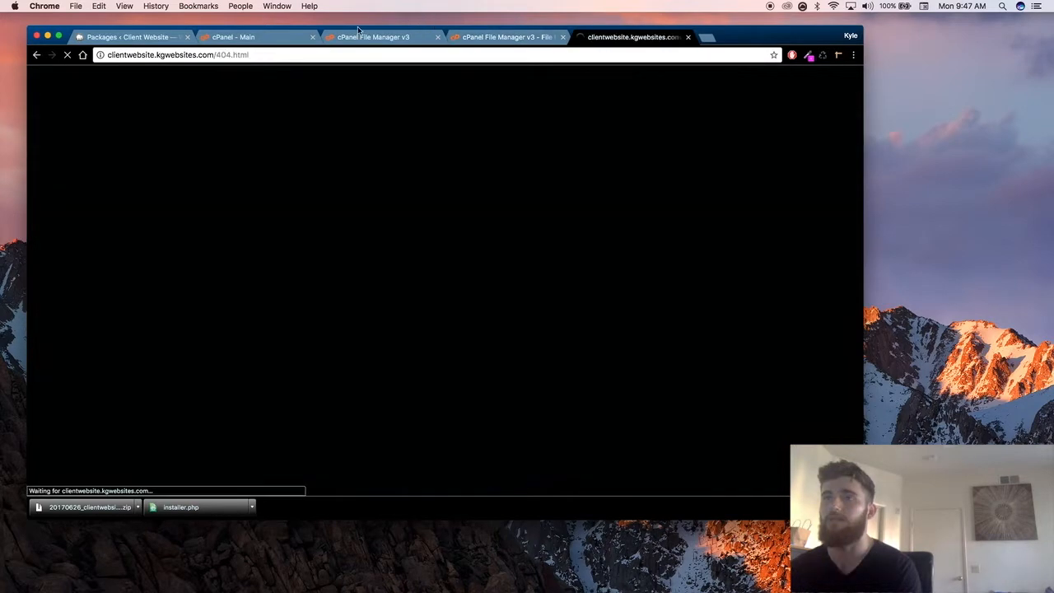
# Step: Retry the installer page by replacing the path after the subdomain with installer.php
pyautogui.moveTo(215, 54); pyautogui.dragTo(472, 56)
pyautogui.write('installer.php')
pyautogui.press('Return')
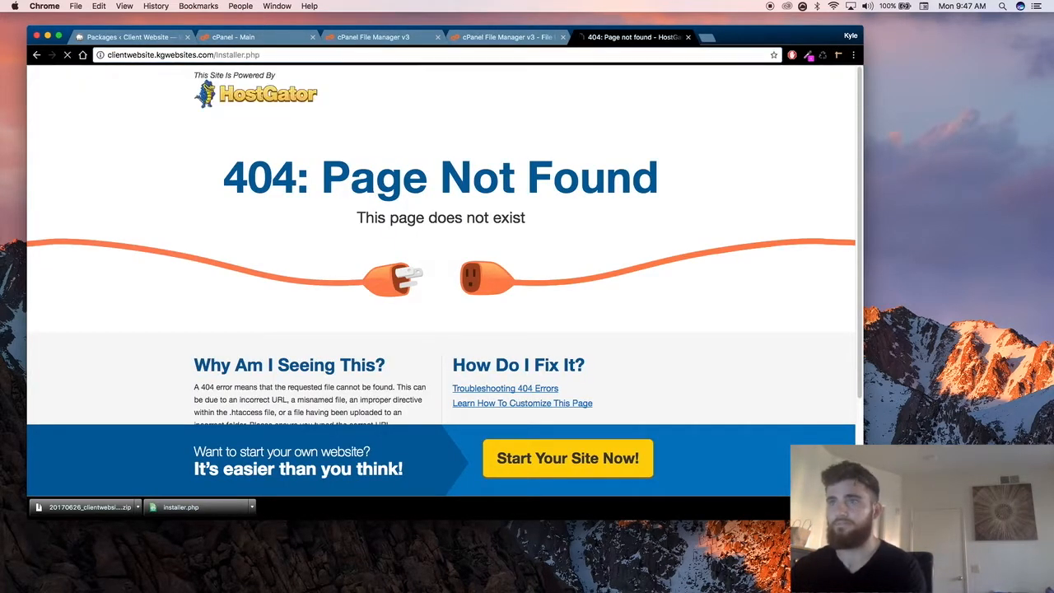
# Step: Check the finished file uploads, and try loading the subdomain's root address without the 404.html path
pyautogui.click(490, 40)
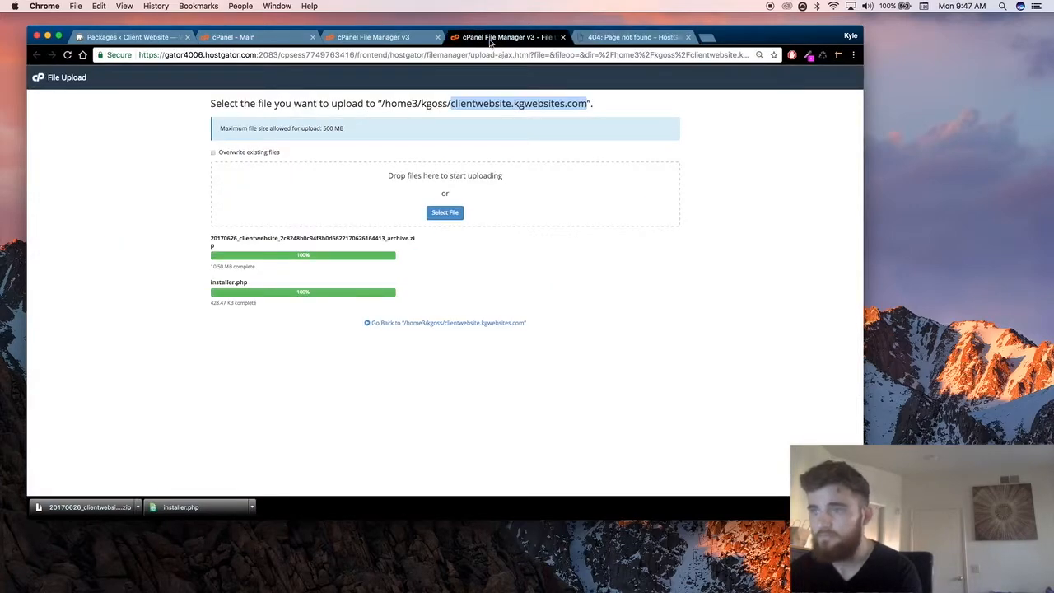
pyautogui.click(645, 37)
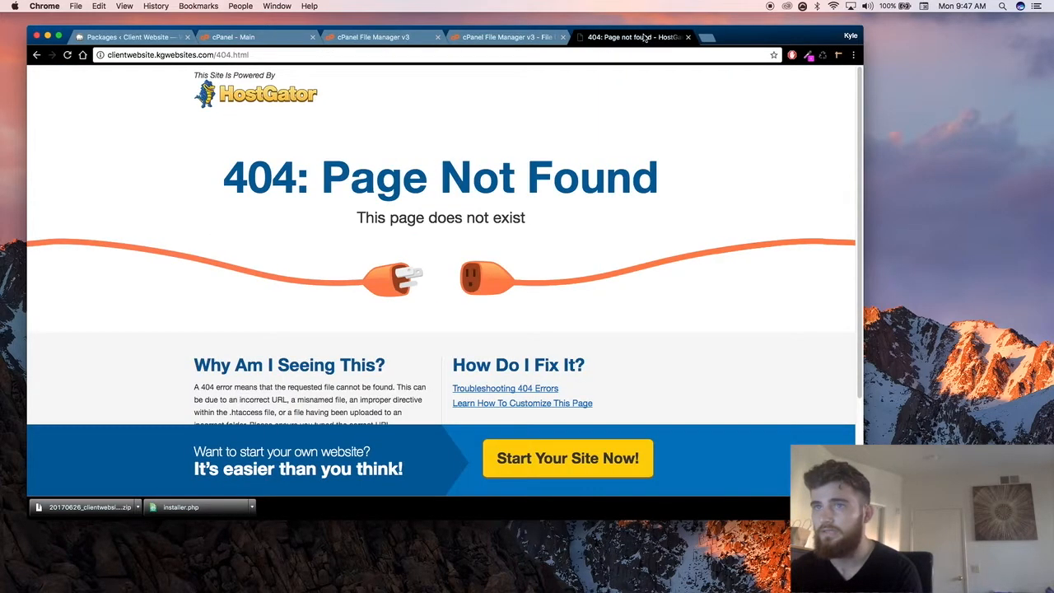
pyautogui.moveTo(215, 55); pyautogui.dragTo(539, 98)
pyautogui.press('BackSpace')
pyautogui.press('Return')
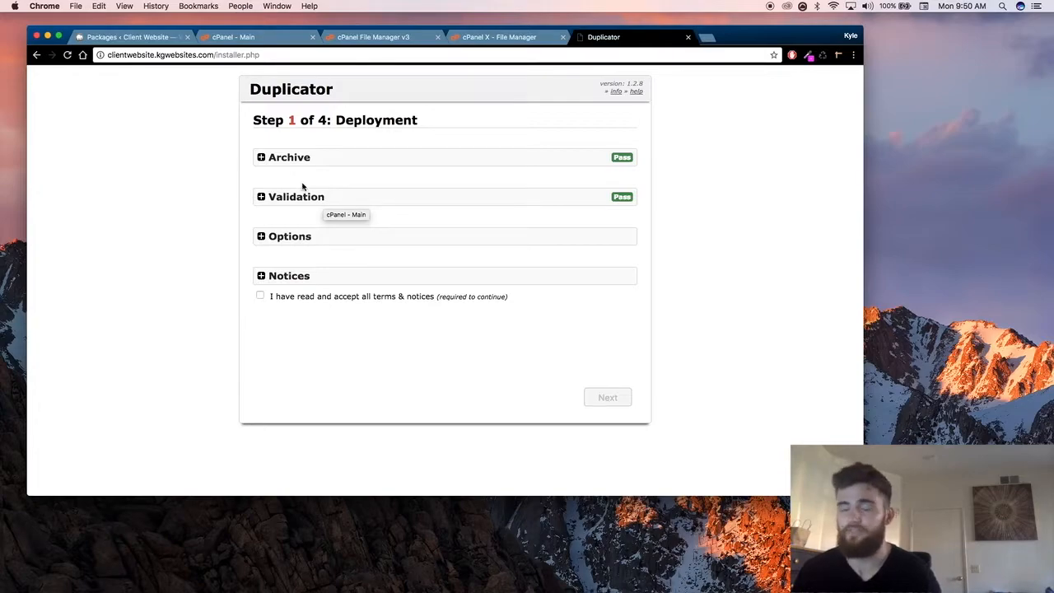
pyautogui.doubleClick(218, 54)
pyautogui.click(228, 56)
pyautogui.tripleClick(304, 59)
pyautogui.click(299, 55)
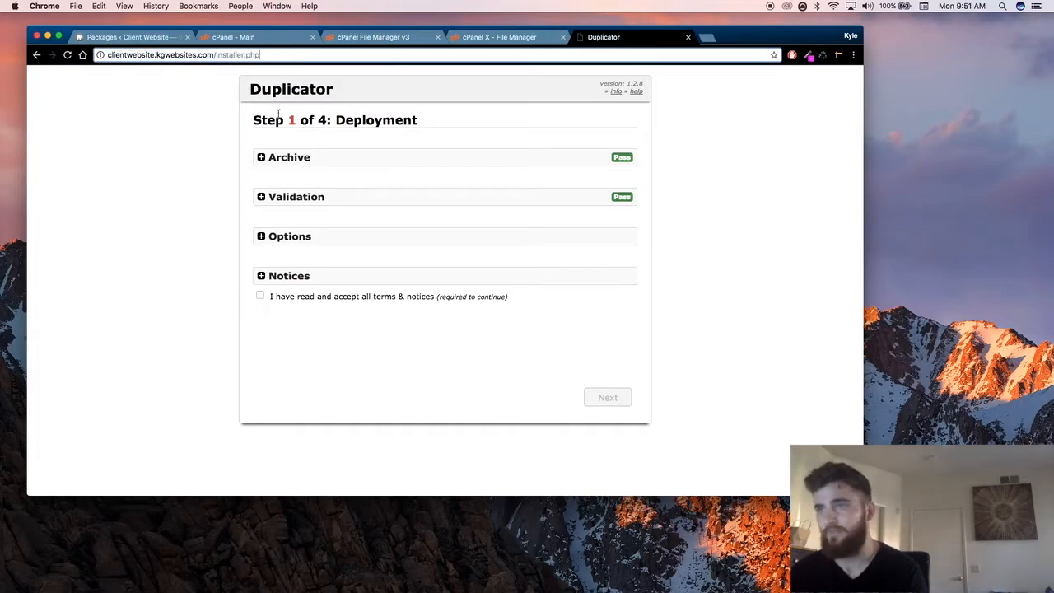
# Step: Review the details in the Archive and Validation sections of the installer's Deployment step
pyautogui.click(533, 165)
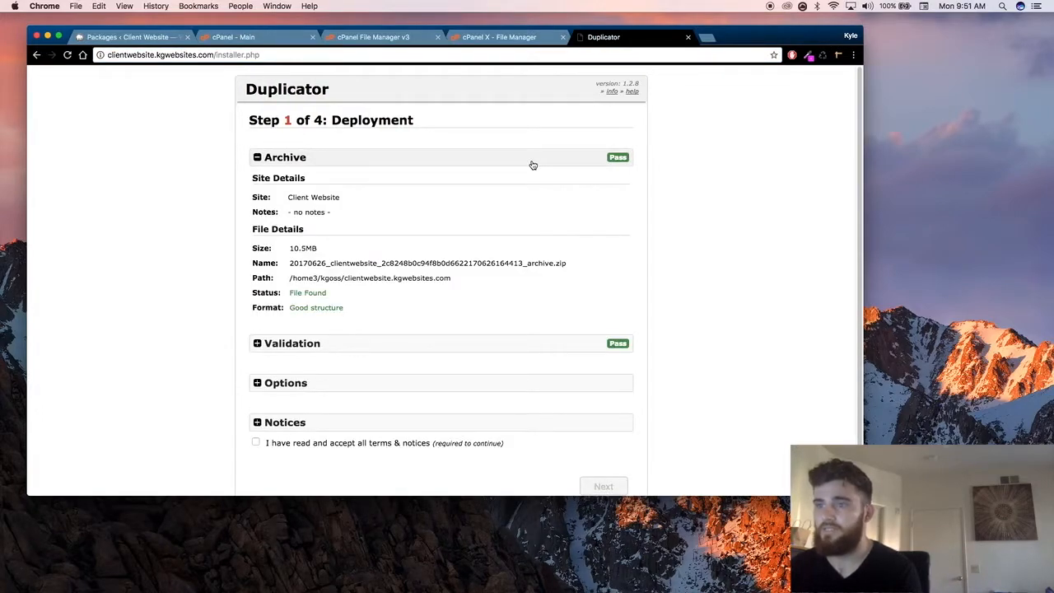
pyautogui.scroll(-1, 494, 157)
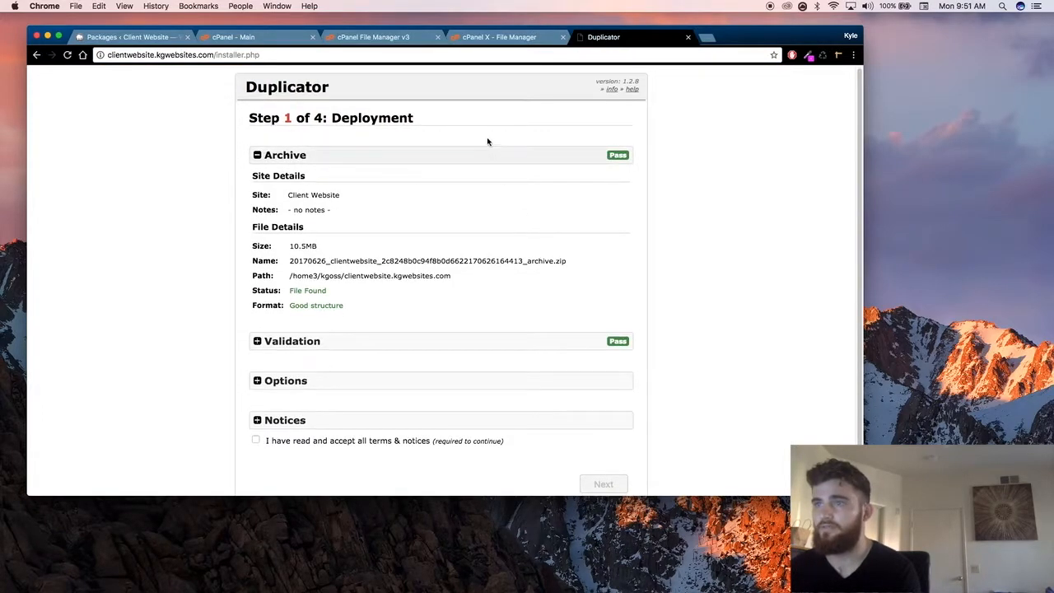
pyautogui.click(442, 161)
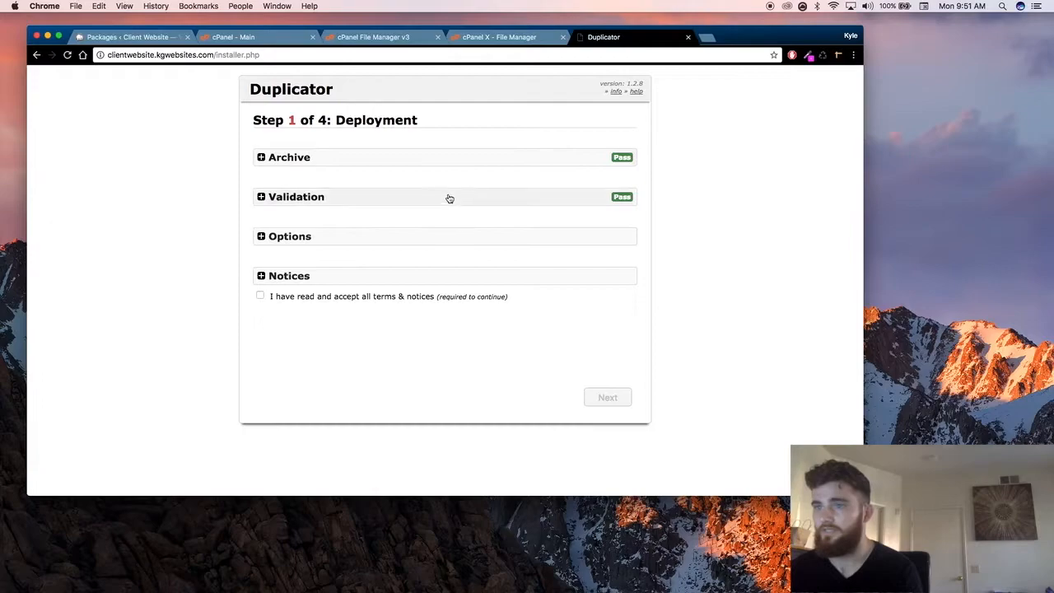
pyautogui.click(447, 198)
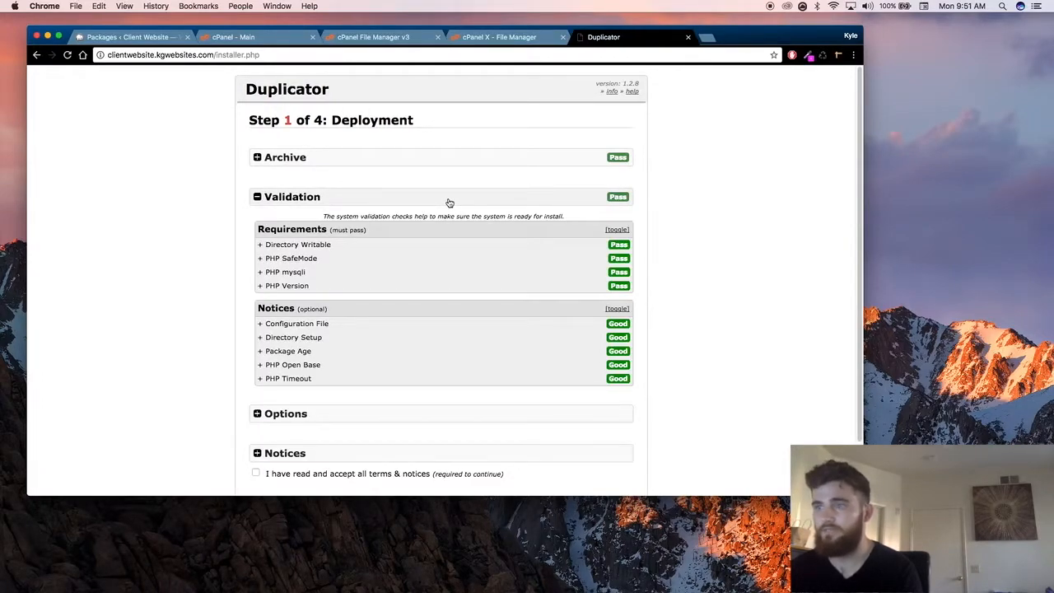
pyautogui.click(449, 202)
pyautogui.click(450, 203)
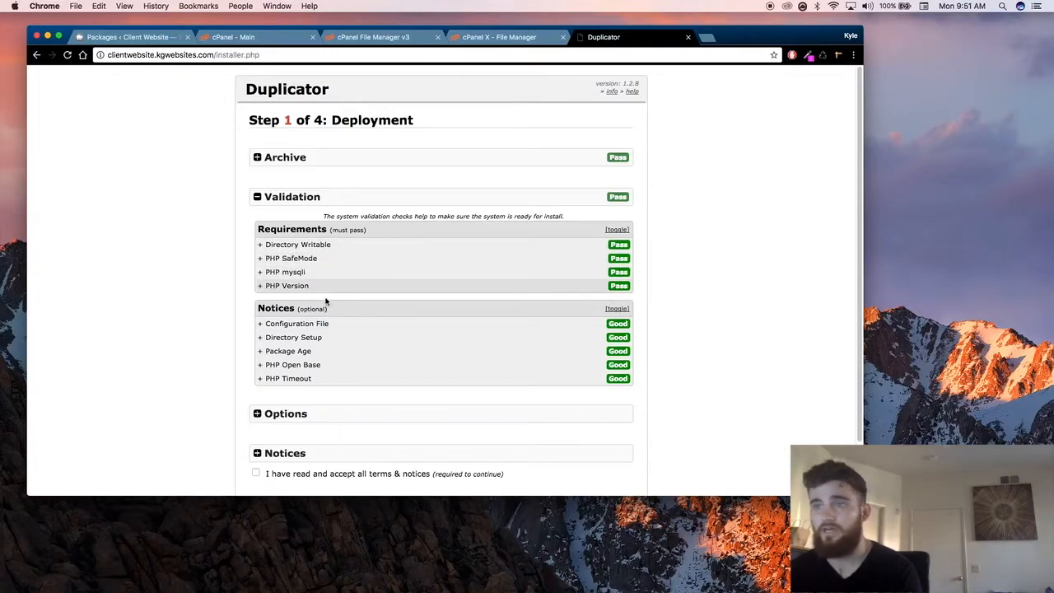
pyautogui.click(342, 204)
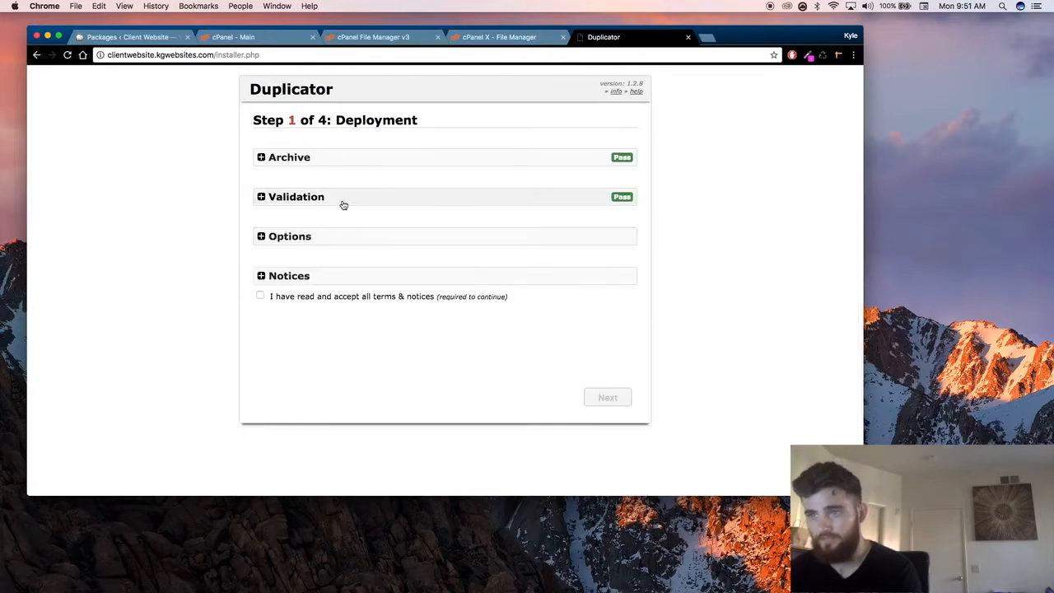
# Step: Review the extraction, file times and logging settings in the Options section, and set Logging to Light
pyautogui.click(347, 243)
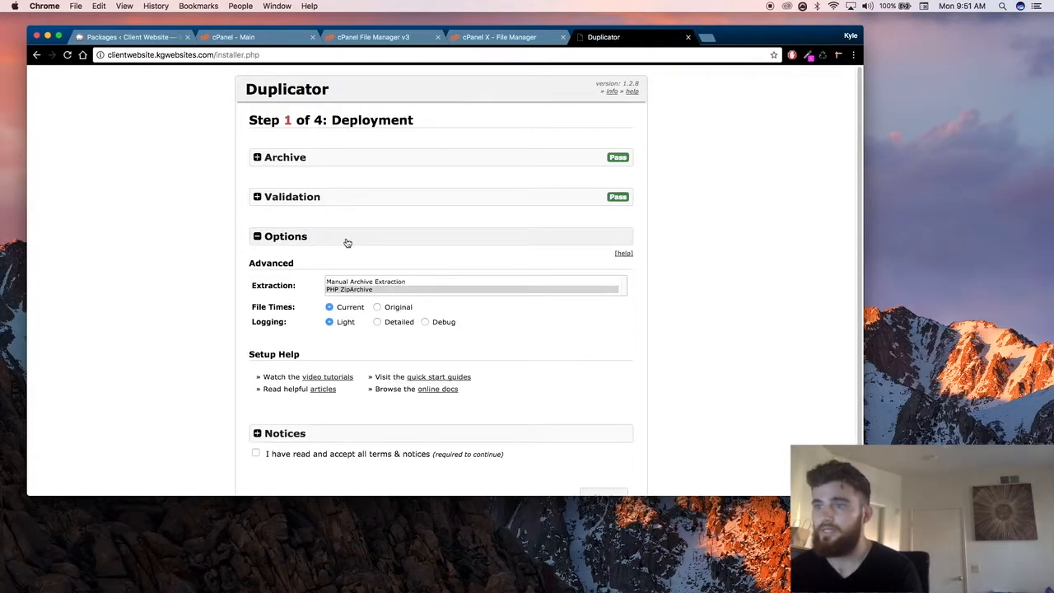
pyautogui.scroll(-2, 354, 280)
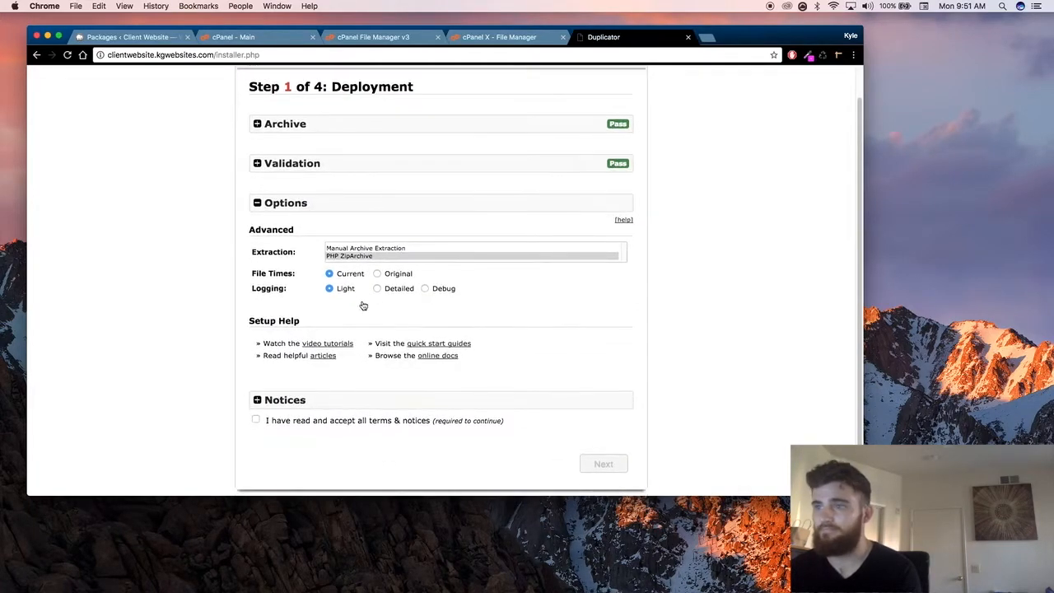
pyautogui.scroll(-1, 362, 305)
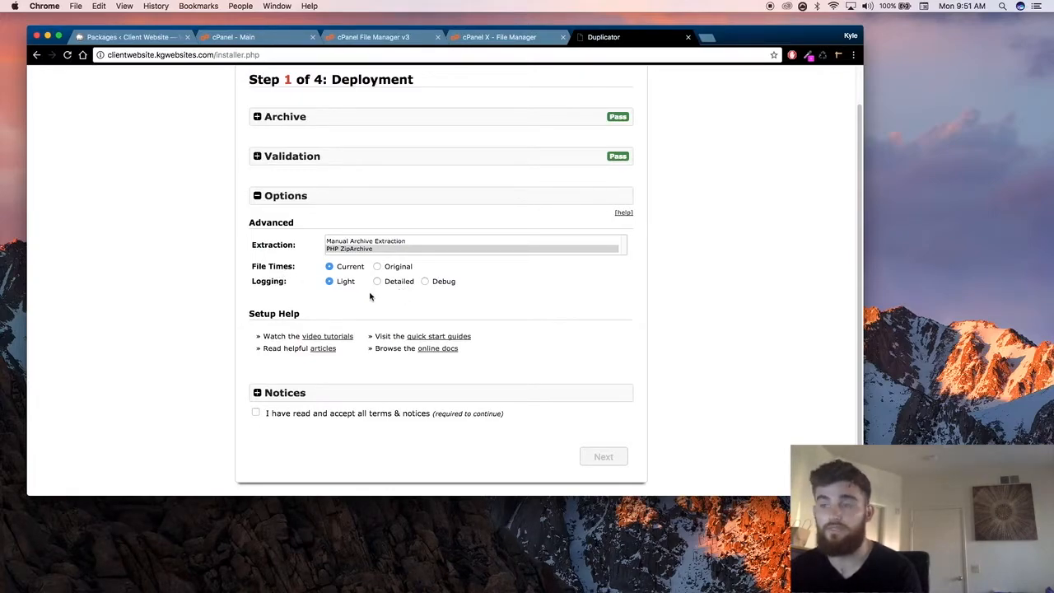
pyautogui.click(443, 282)
pyautogui.click(341, 282)
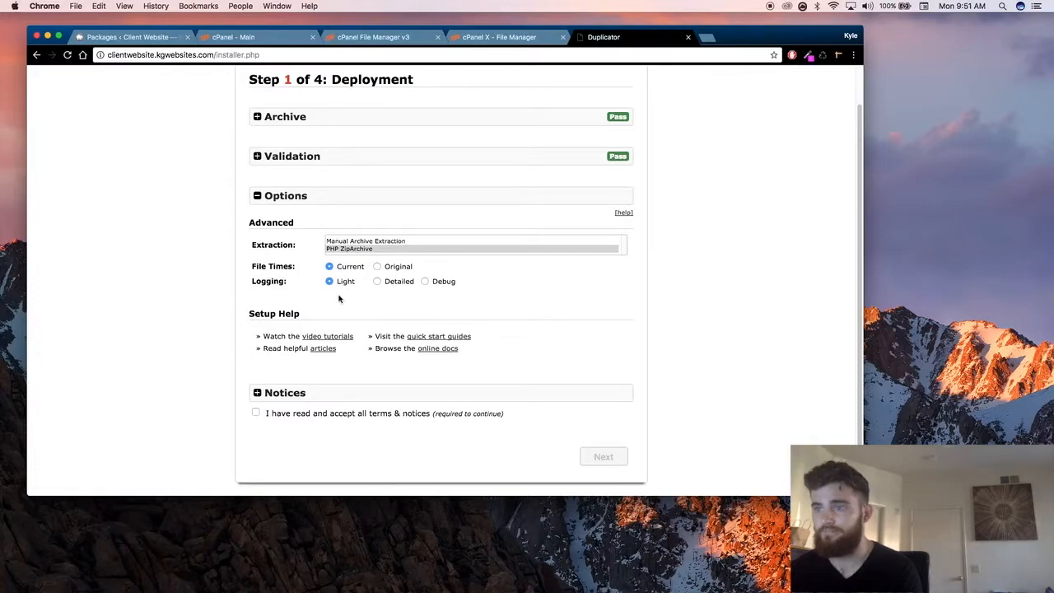
# Step: Read through the installer's Notices, accept all terms and notices, and proceed to the Install Database step
pyautogui.click(384, 393)
pyautogui.scroll(-1, 220, 362)
pyautogui.scroll(-3, 222, 366)
pyautogui.scroll(-10, 293, 382)
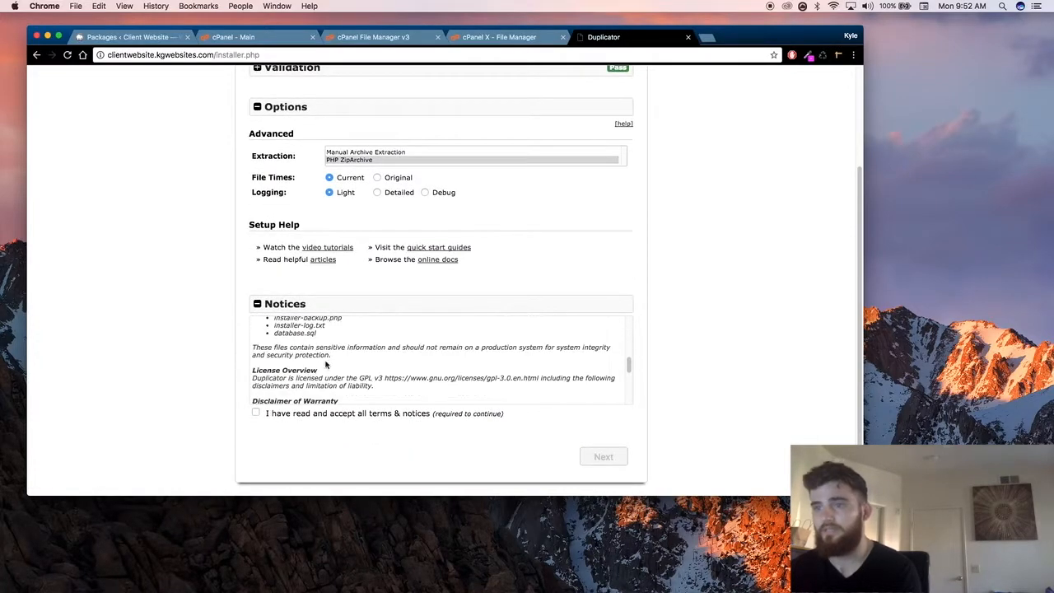
pyautogui.click(255, 414)
pyautogui.scroll(15, 329, 377)
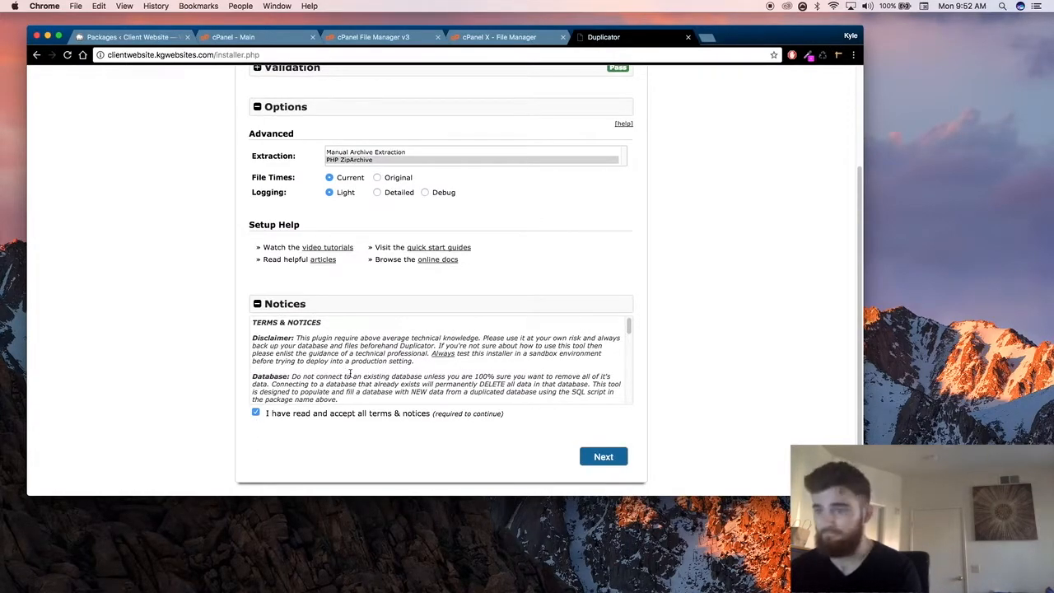
pyautogui.scroll(-15, 350, 375)
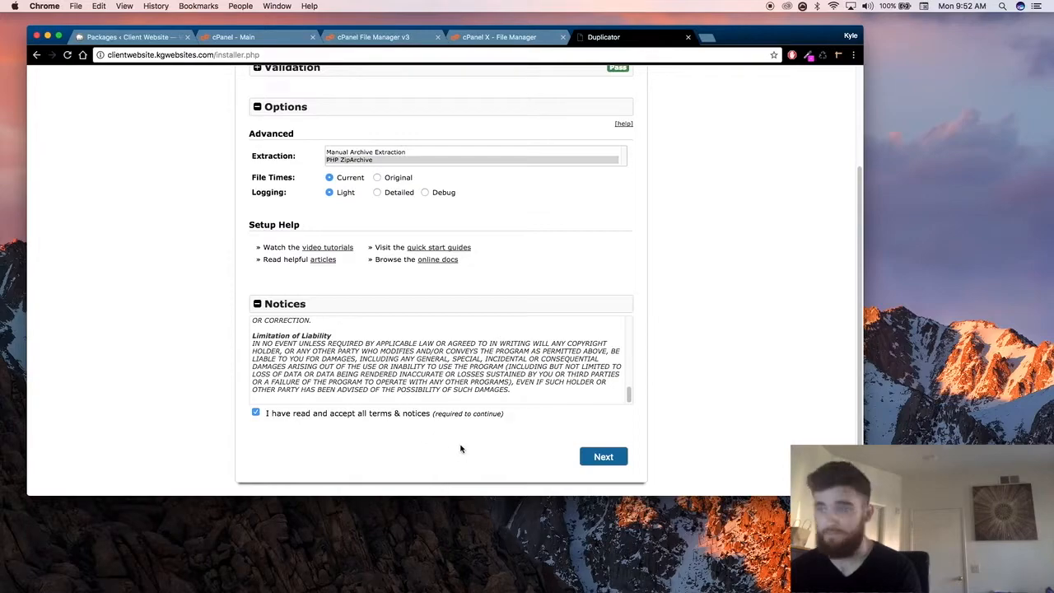
pyautogui.click(620, 459)
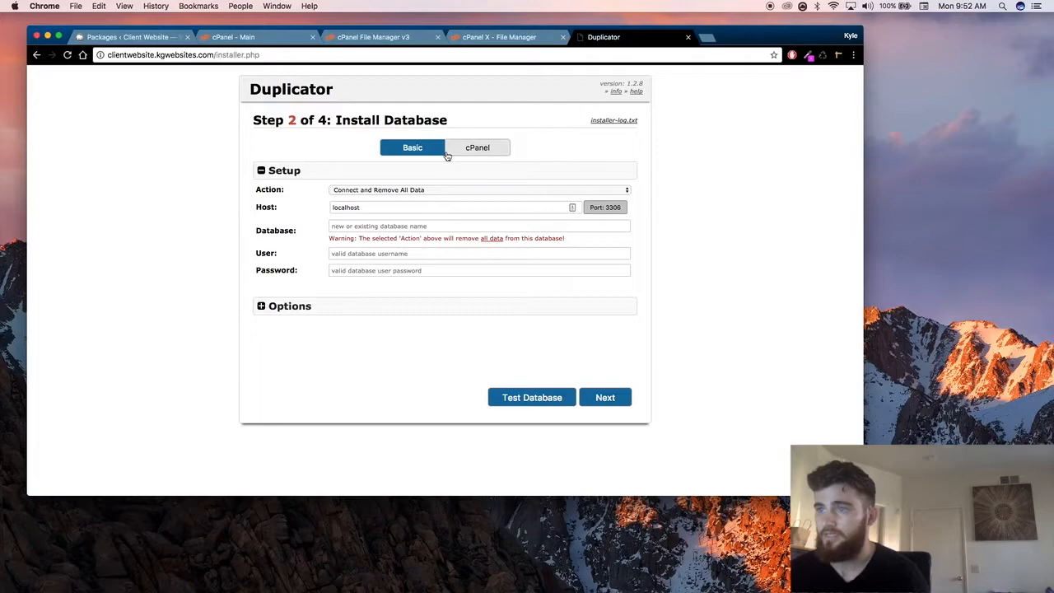
# Step: Enter clientwebsite as the database name in the installer's basic database setup
pyautogui.click(412, 225)
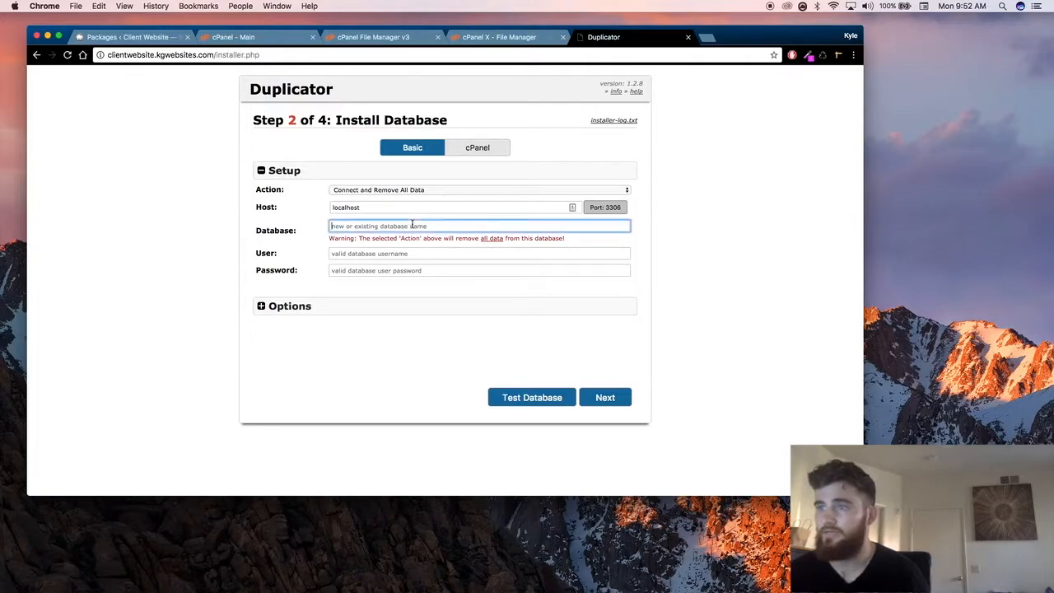
pyautogui.click(415, 207)
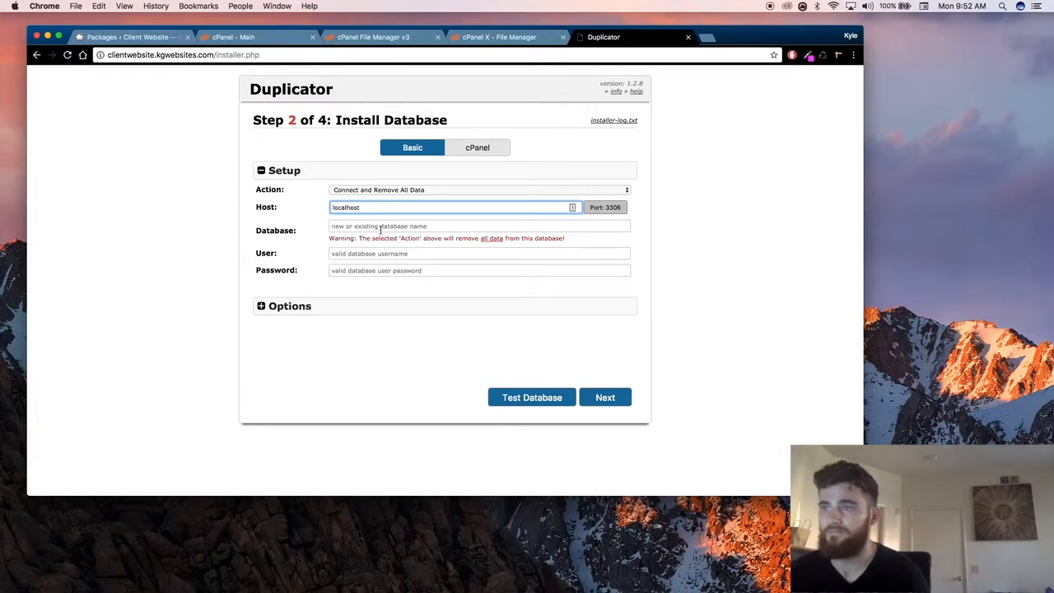
pyautogui.click(381, 228)
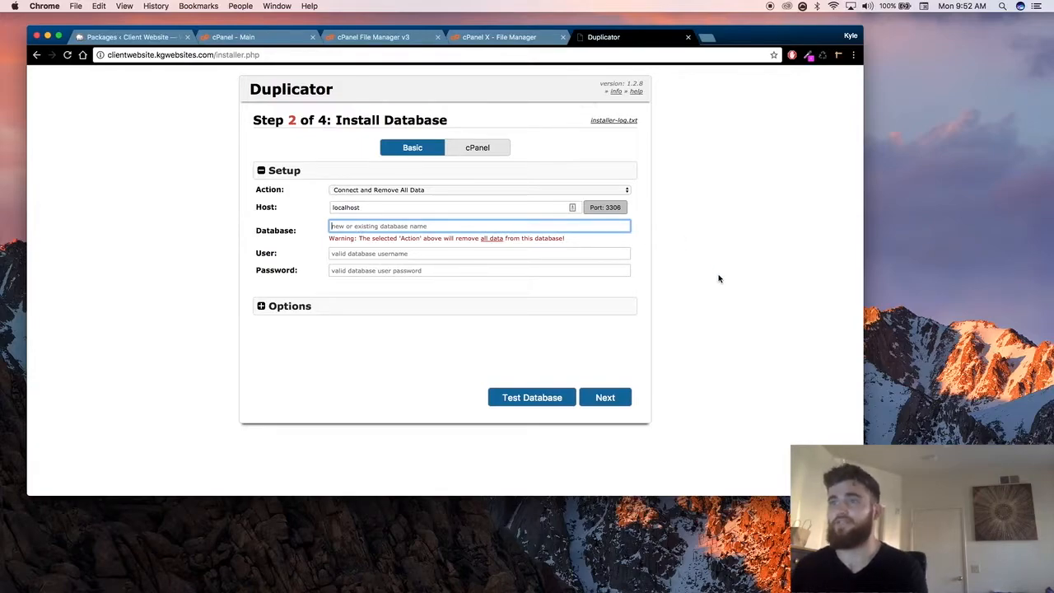
pyautogui.write('clientwebsite')
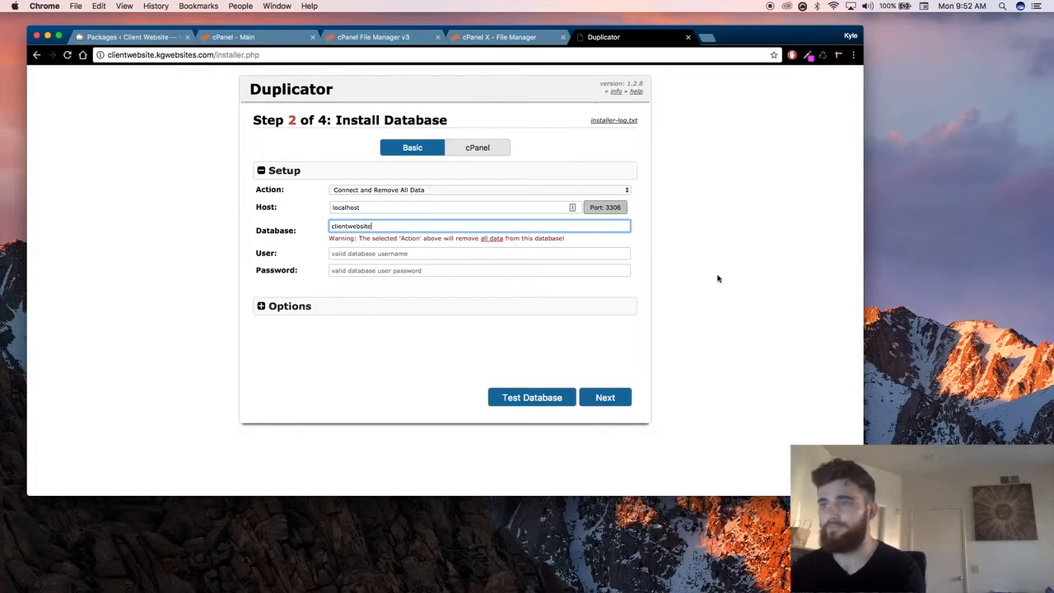
pyautogui.click(438, 258)
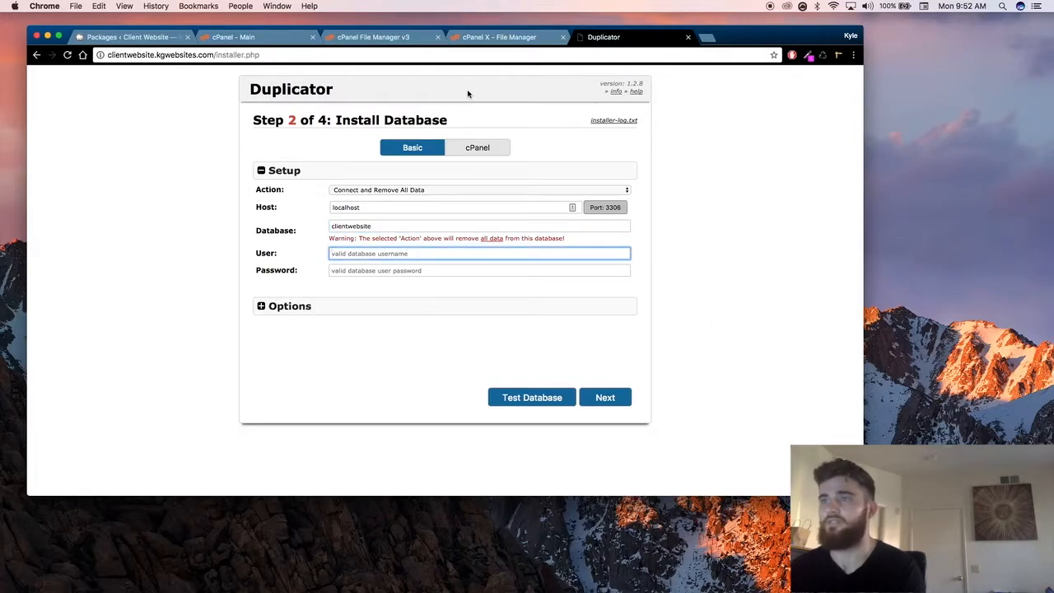
# Step: Switch to the cPanel main page and open its MySQL Databases page
pyautogui.click(263, 37)
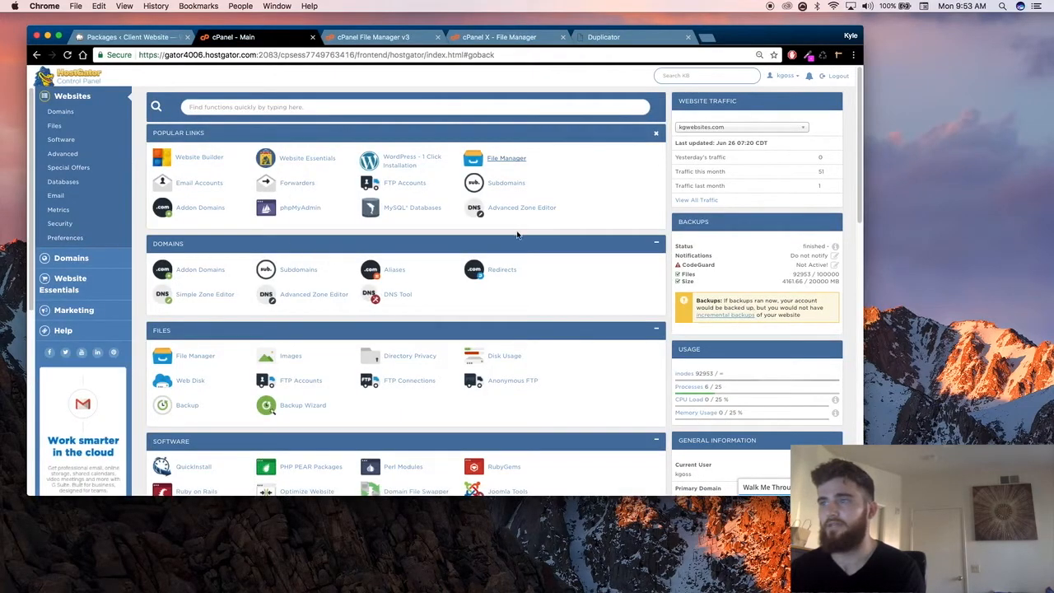
pyautogui.click(401, 210)
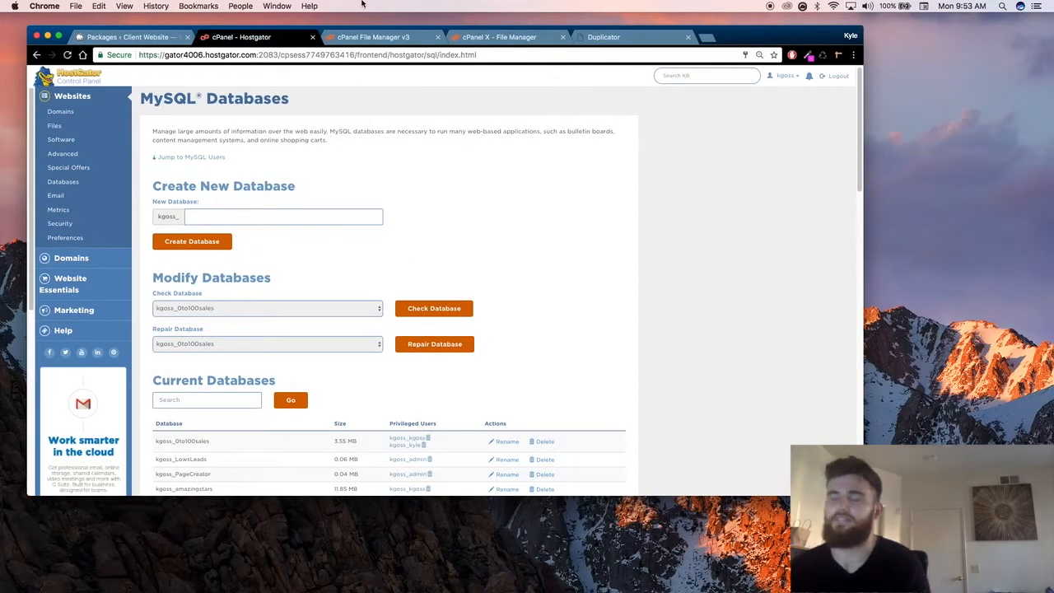
# Step: Return to the Duplicator installer and check the database name entered in its setup
pyautogui.click(416, 42)
pyautogui.click(502, 37)
pyautogui.click(626, 37)
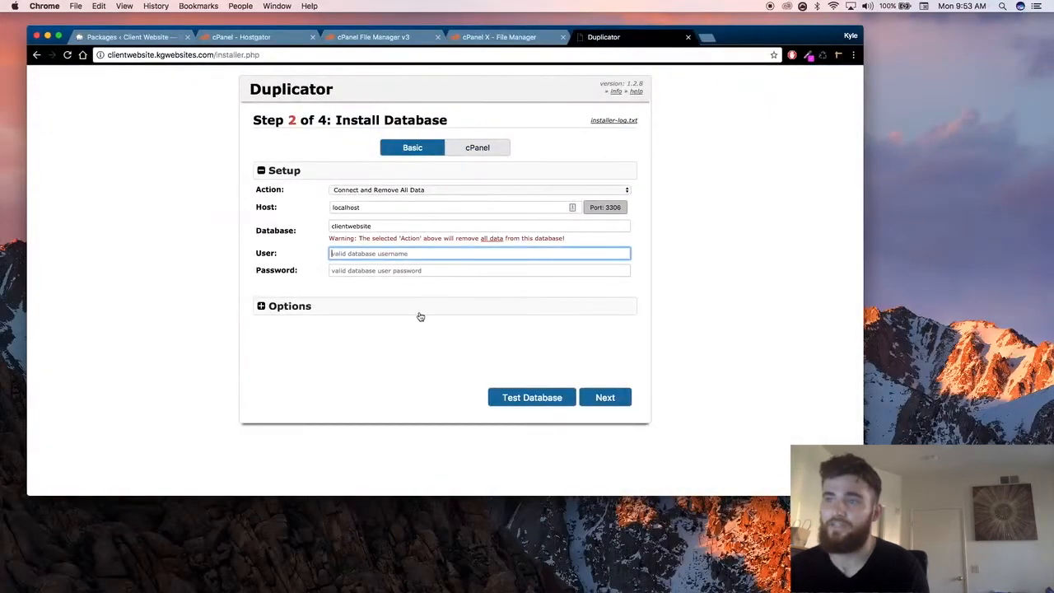
pyautogui.moveTo(376, 229); pyautogui.dragTo(313, 223)
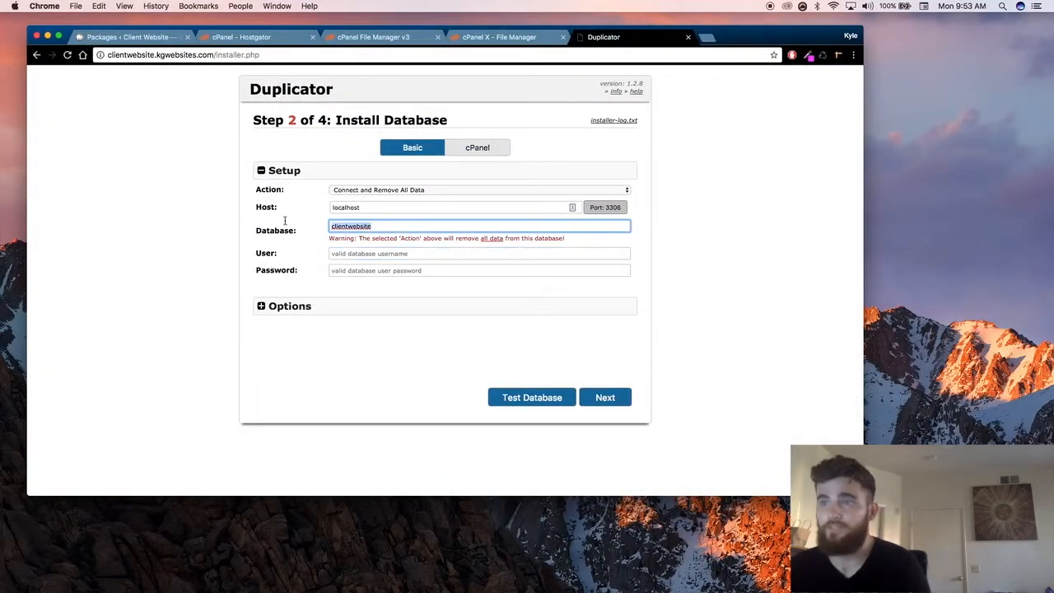
pyautogui.click(289, 218)
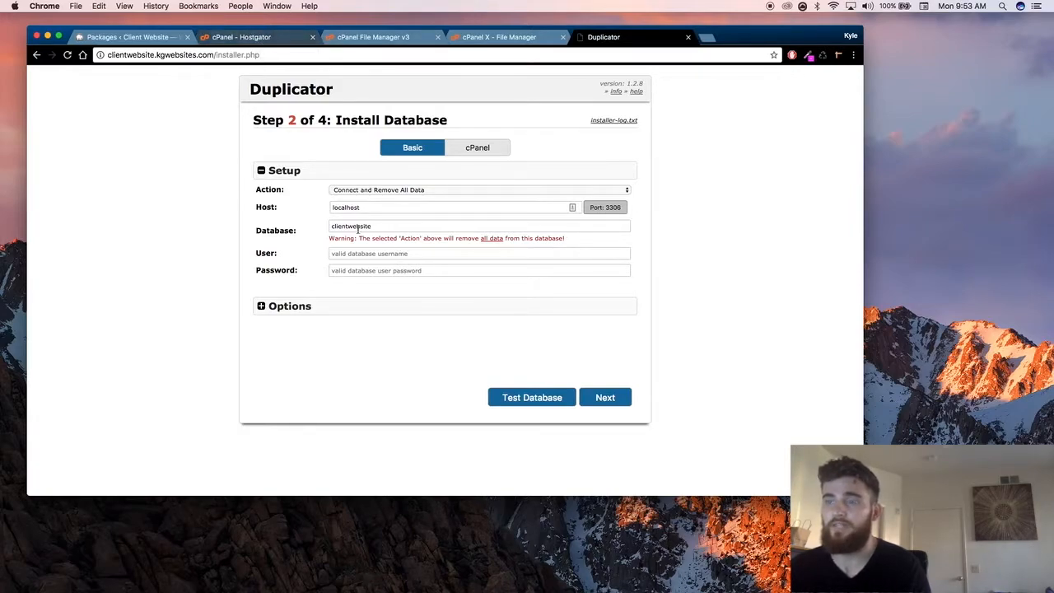
# Step: Switch to cPanel's MySQL Databases page and create a new database named clientwebsite
pyautogui.click(260, 39)
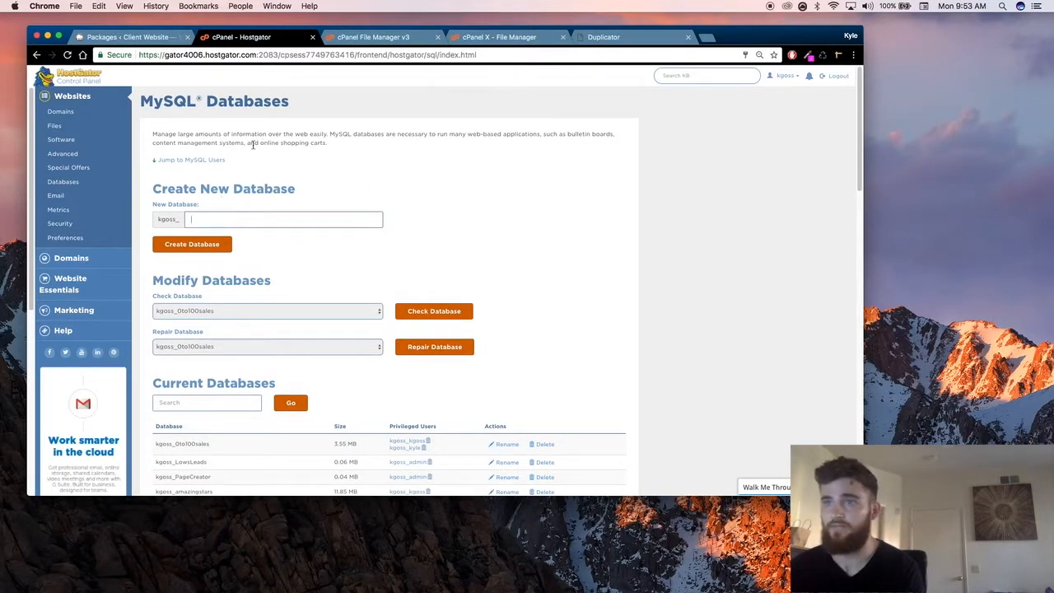
pyautogui.click(374, 219)
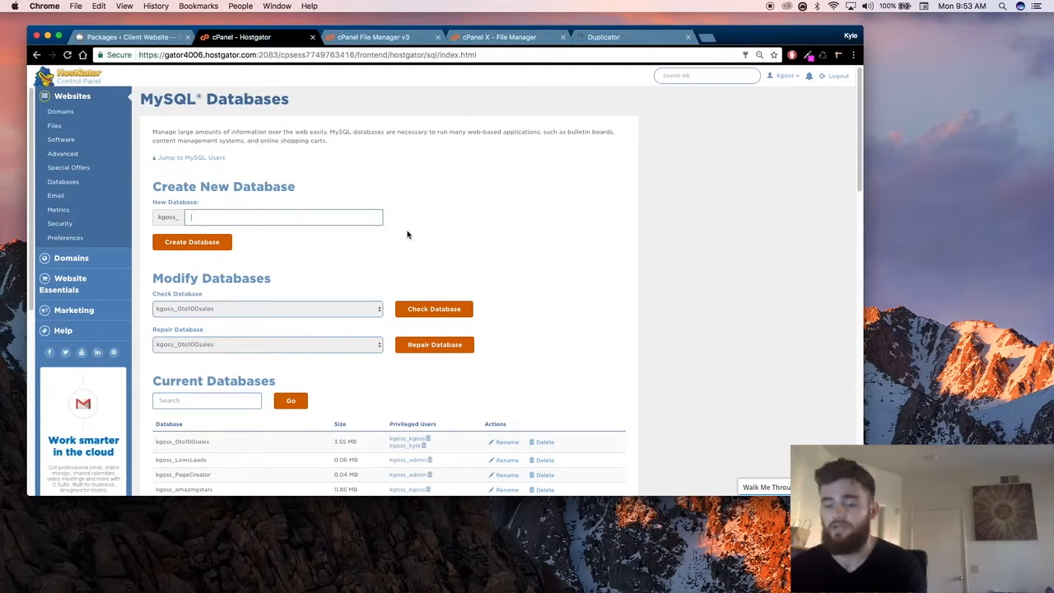
pyautogui.write('client')
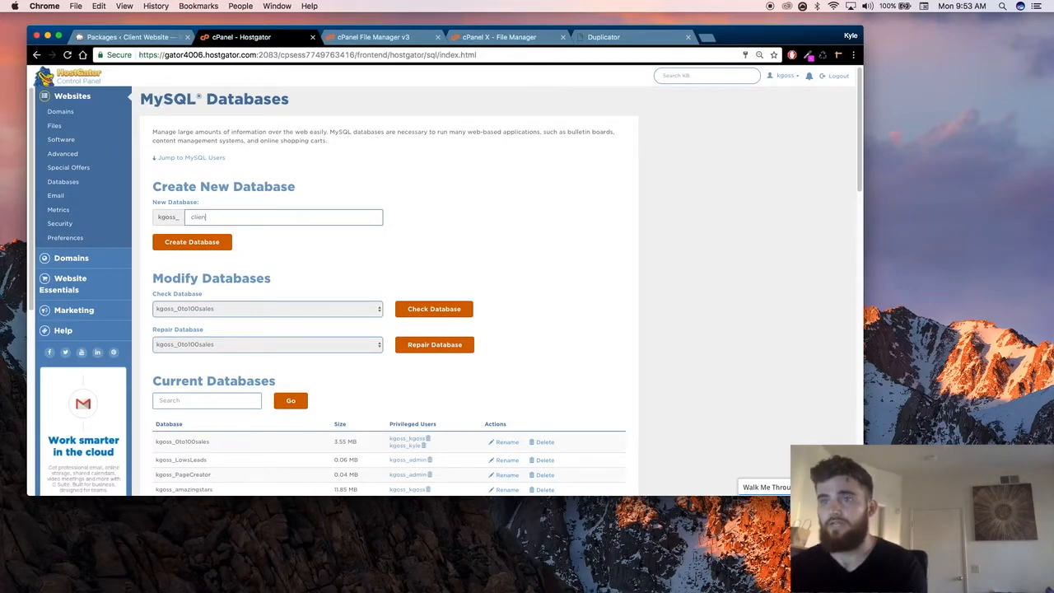
pyautogui.write('website')
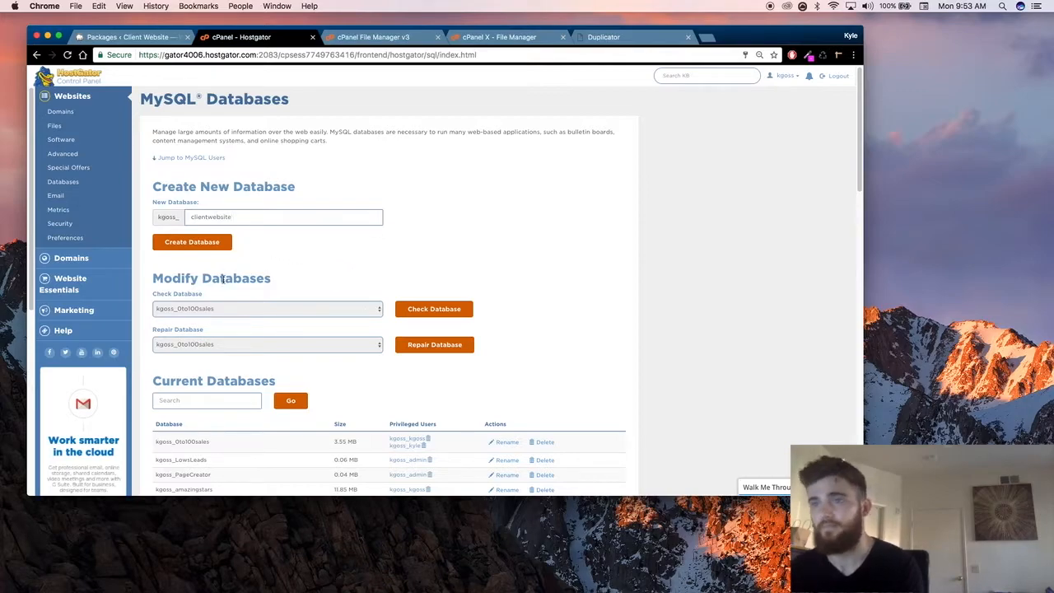
pyautogui.click(211, 245)
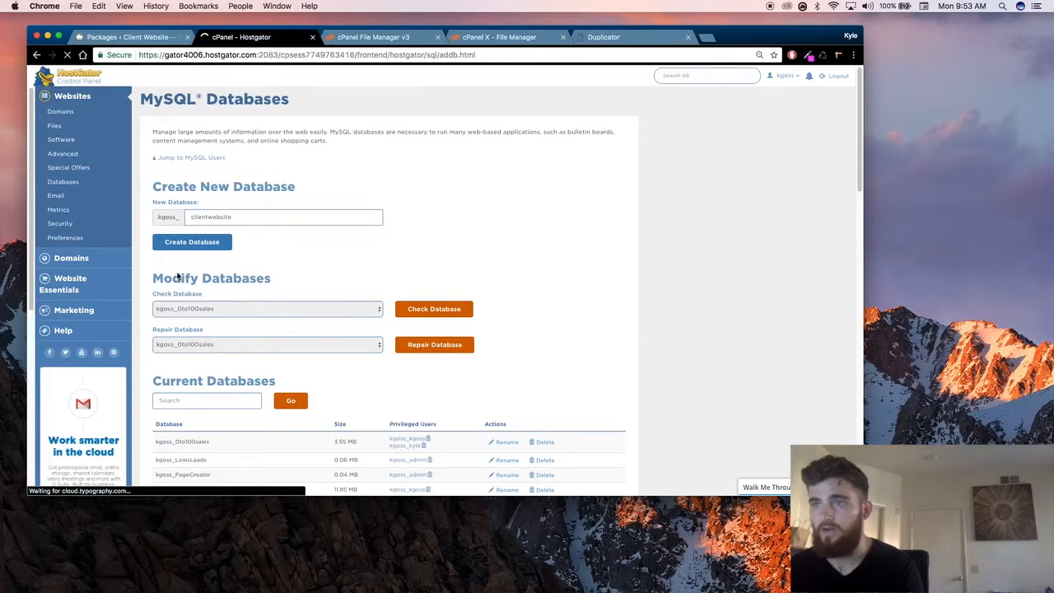
# Step: Copy the new database's full name, including its account prefix, and set it as the database in the Duplicator installer
pyautogui.moveTo(239, 138); pyautogui.dragTo(303, 140)
pyautogui.press('cmd+c')
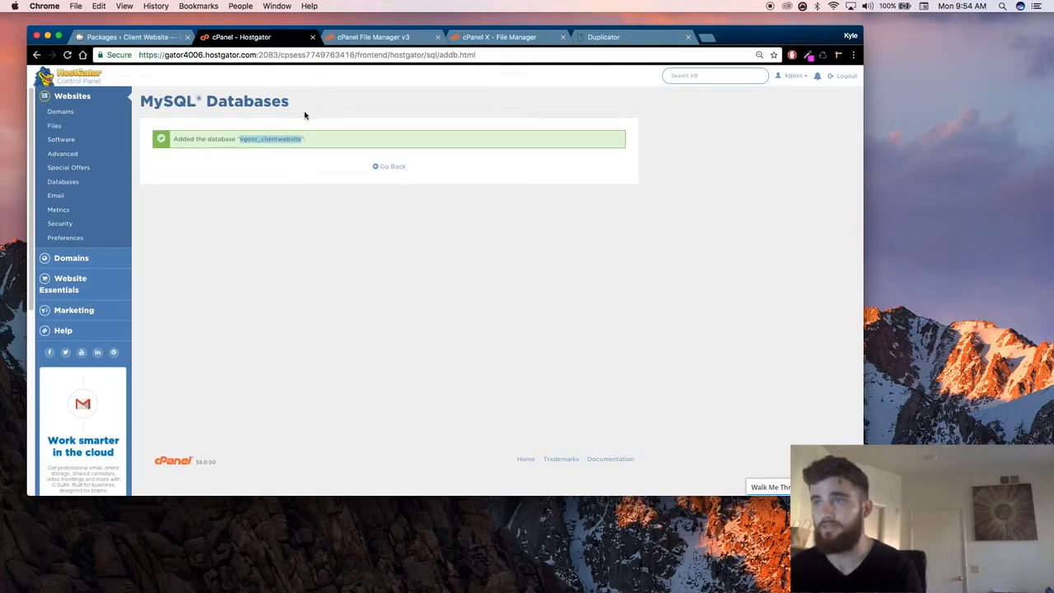
pyautogui.click(601, 36)
pyautogui.click(403, 228)
pyautogui.press('cmd+a')
pyautogui.press('cmd+v')
pyautogui.click(365, 252)
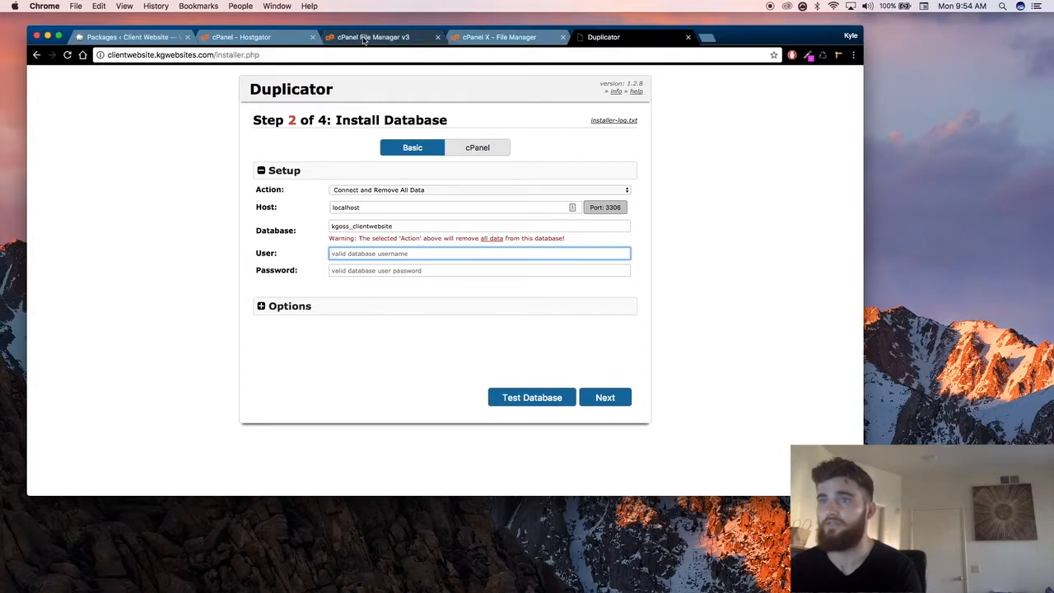
# Step: Switch back to cPanel and return to the Add New User form for MySQL users
pyautogui.click(247, 37)
pyautogui.click(377, 166)
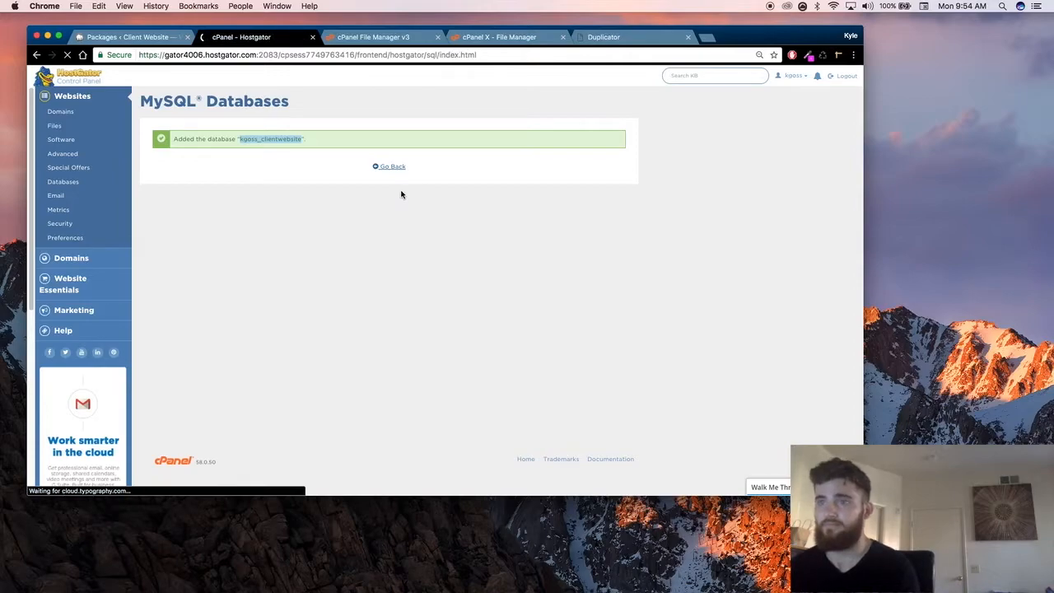
pyautogui.scroll(-3, 322, 276)
pyautogui.scroll(-10, 322, 275)
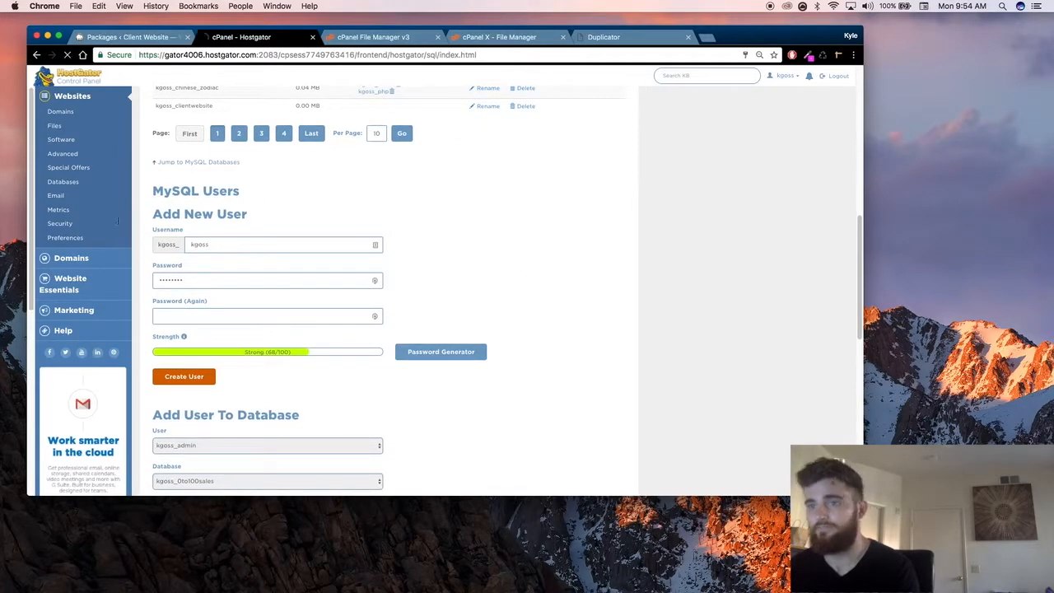
# Step: Replace the prefilled username of the new MySQL user with clientweb
pyautogui.click(245, 244)
pyautogui.press('super+a')
pyautogui.press('BackSpace')
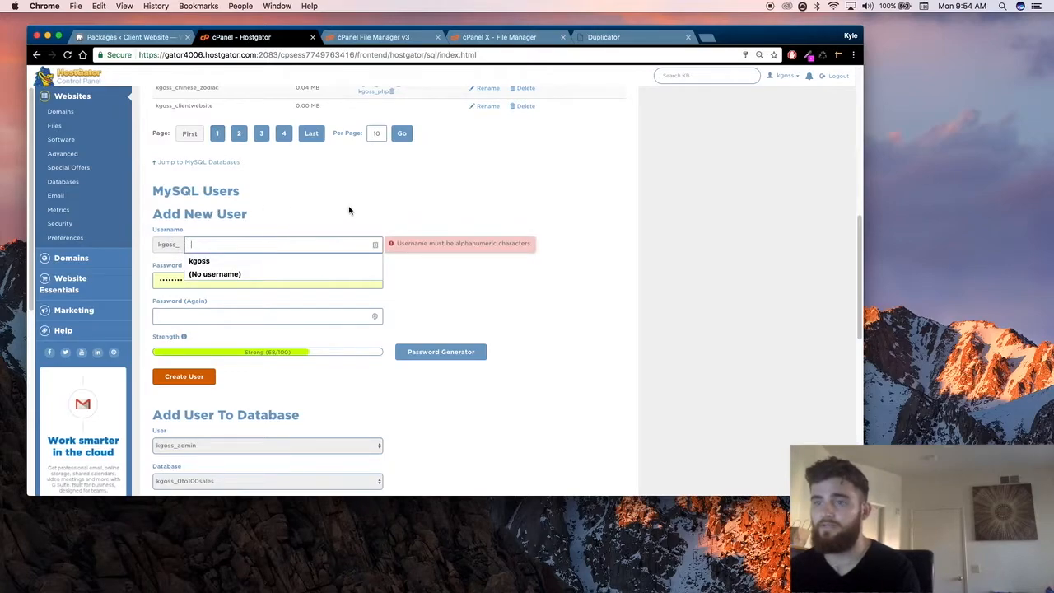
pyautogui.scroll(-1, 395, 216)
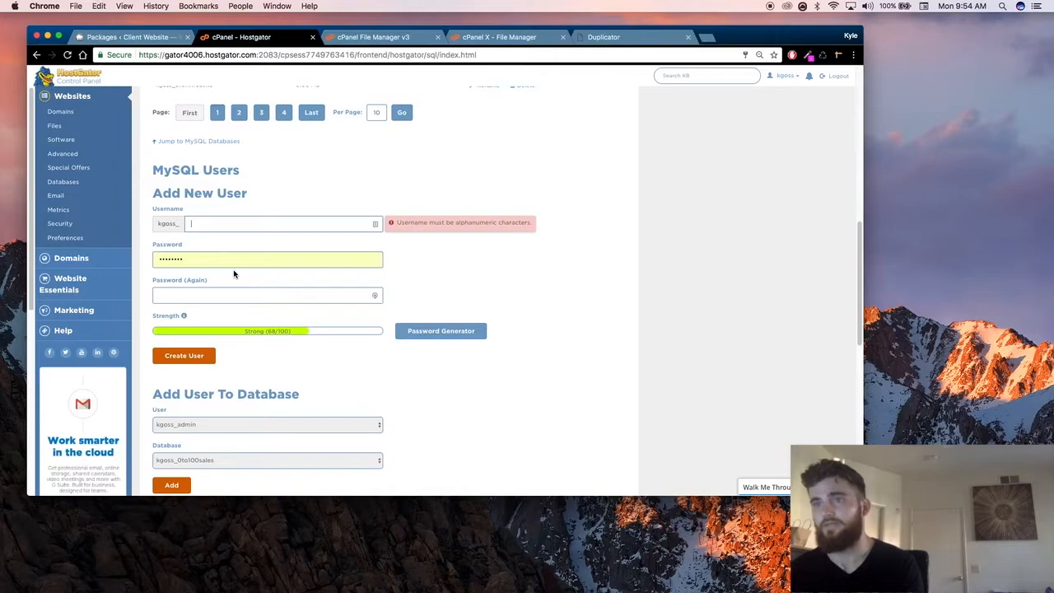
pyautogui.write('clientwebs')
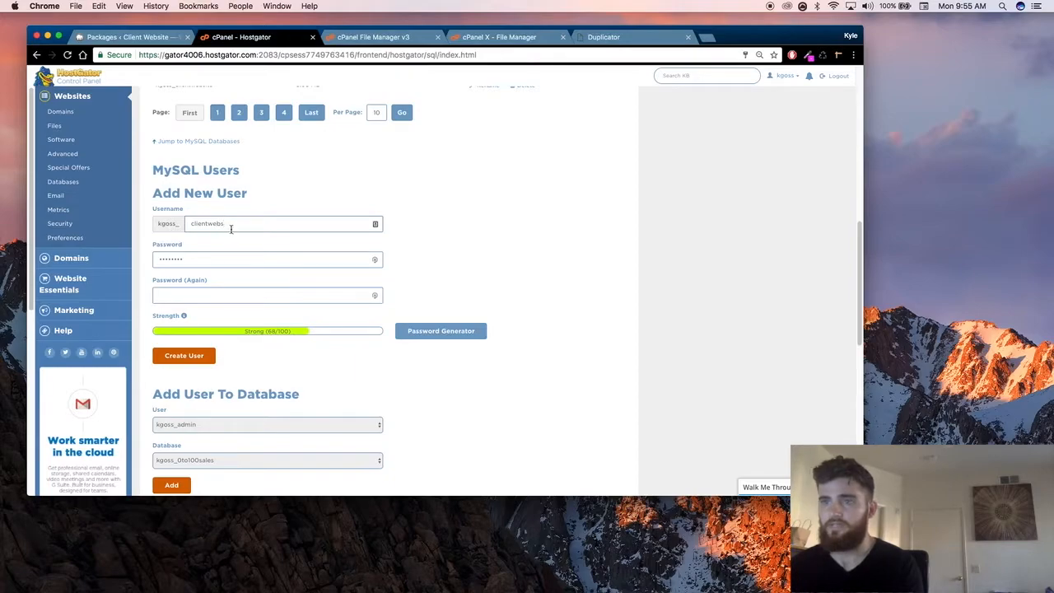
pyautogui.doubleClick(273, 220)
pyautogui.click(267, 220)
pyautogui.click(296, 181)
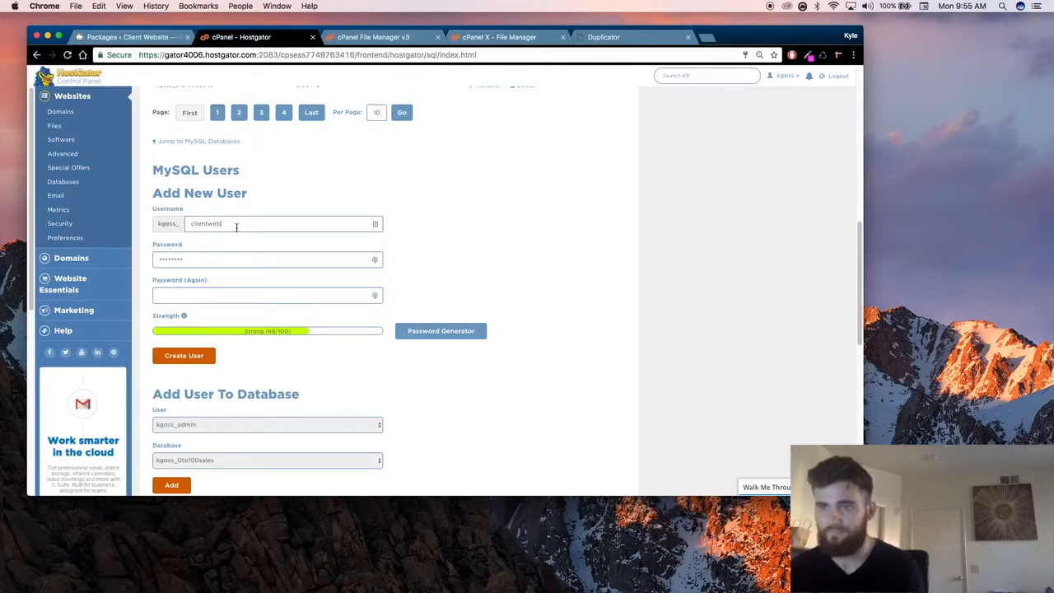
# Step: Enter and repeat a password for the new MySQL user, and open and dismiss the Password Generator
pyautogui.doubleClick(212, 258)
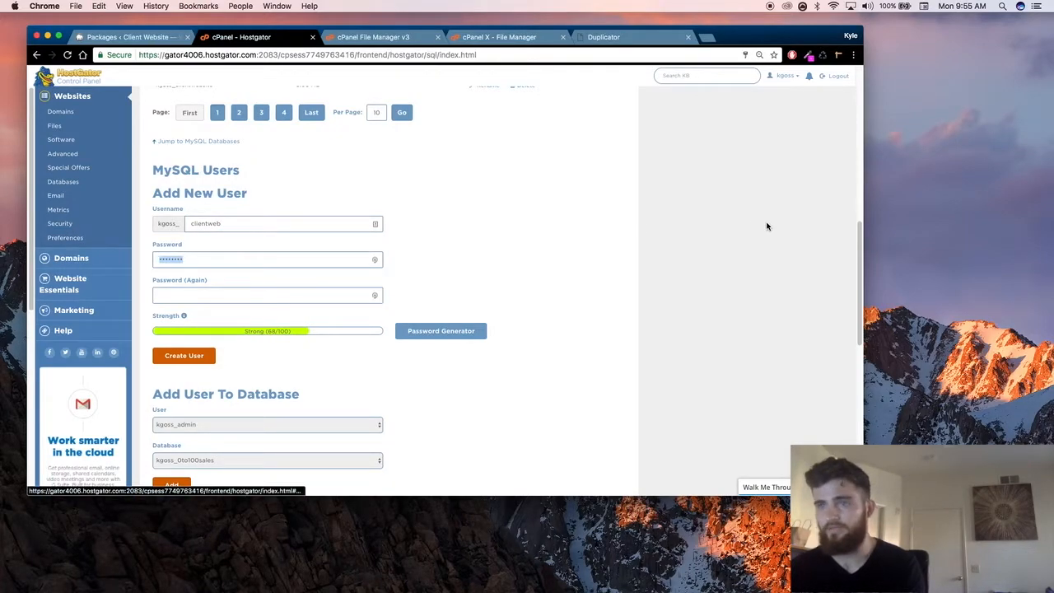
pyautogui.write('••••••')
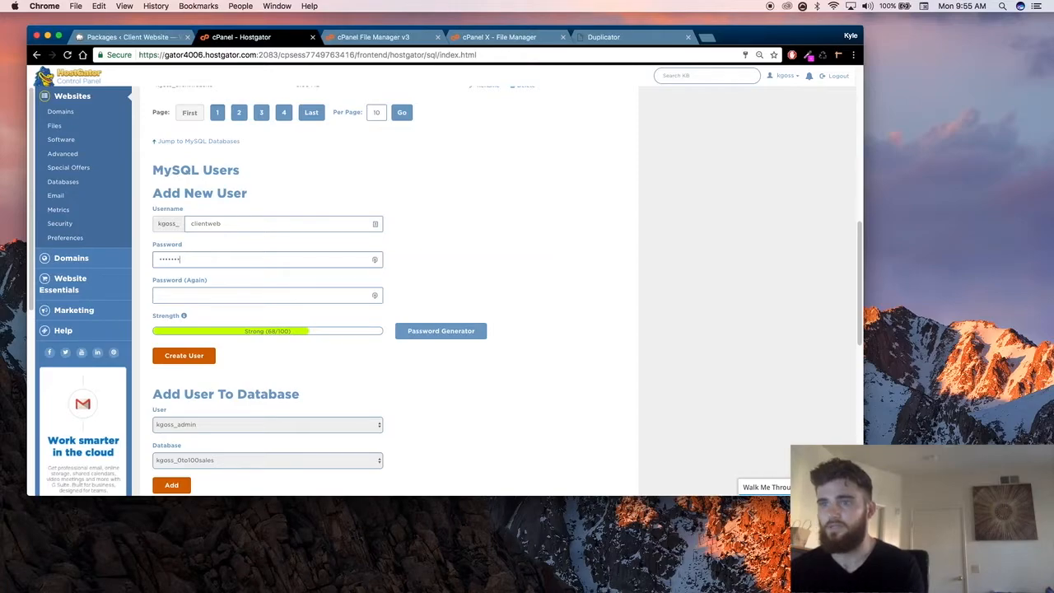
pyautogui.write('••••••••••')
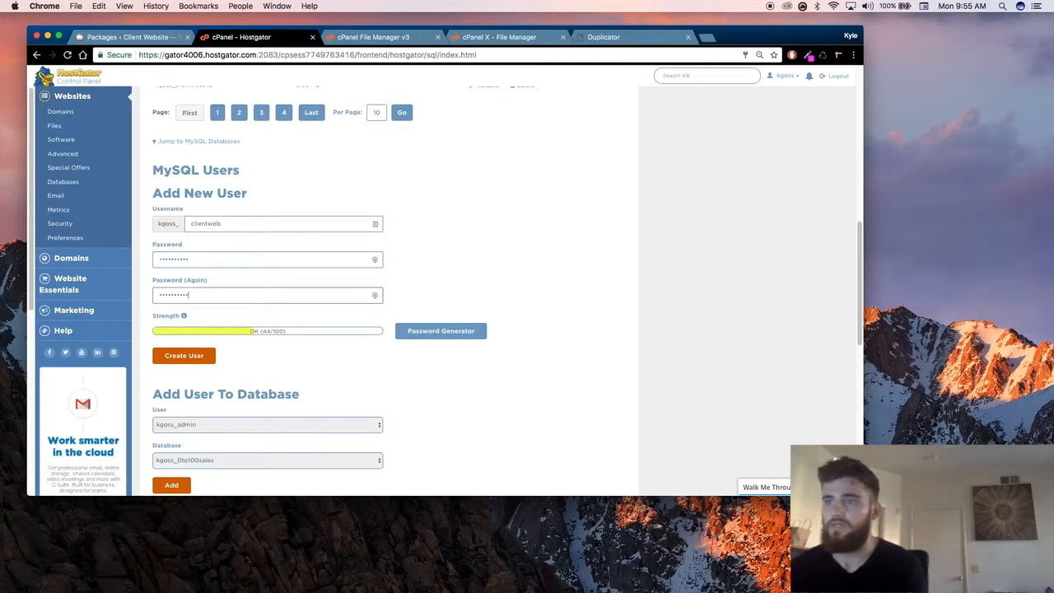
pyautogui.click(461, 331)
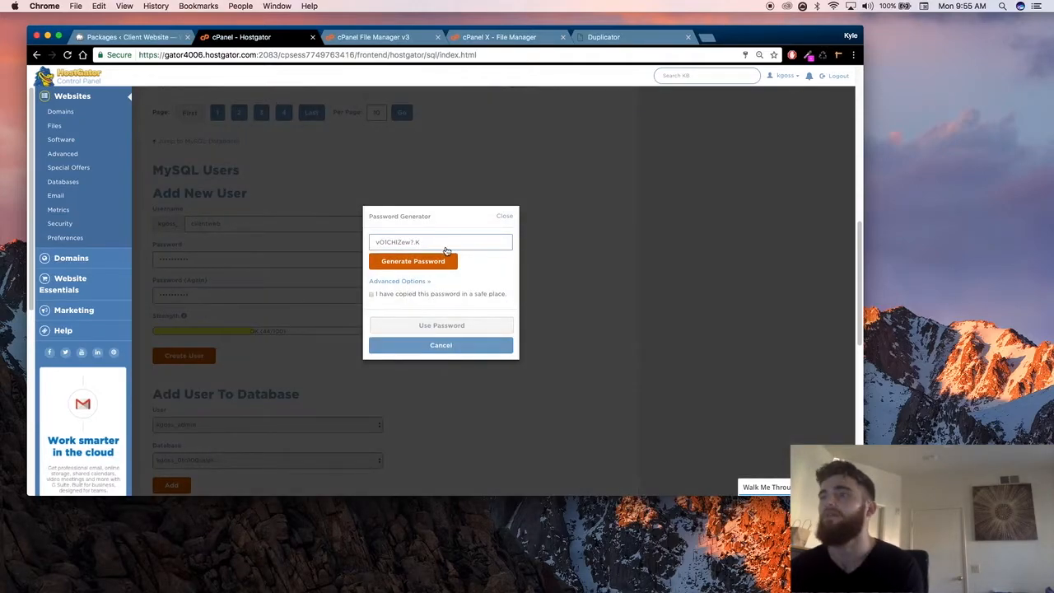
pyautogui.click(504, 217)
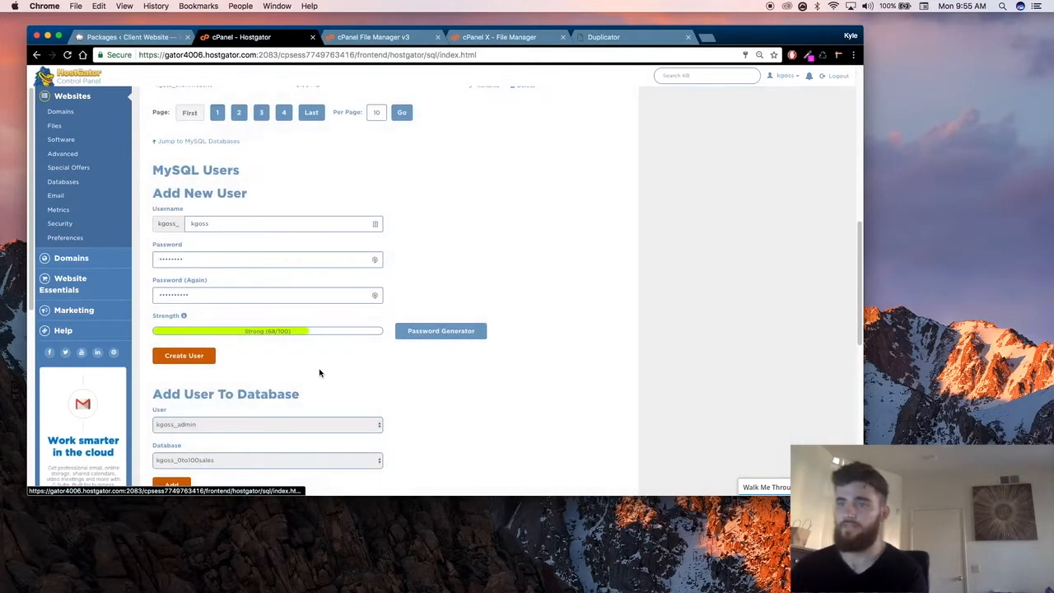
# Step: Try to create the MySQL user under the prefilled username, entering the password again in both password fields
pyautogui.scroll(-2, 191, 290)
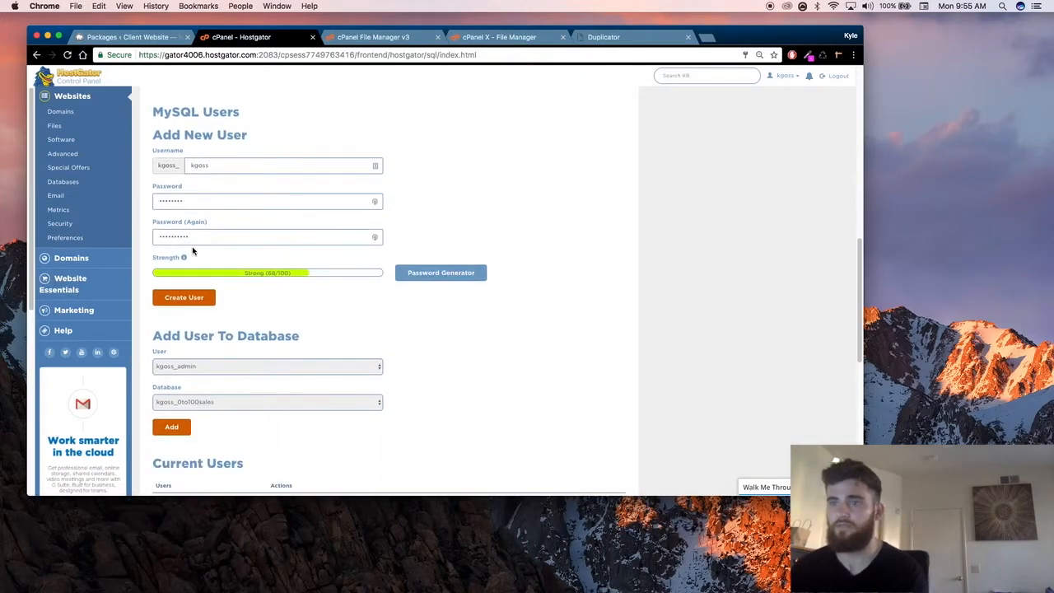
pyautogui.click(183, 287)
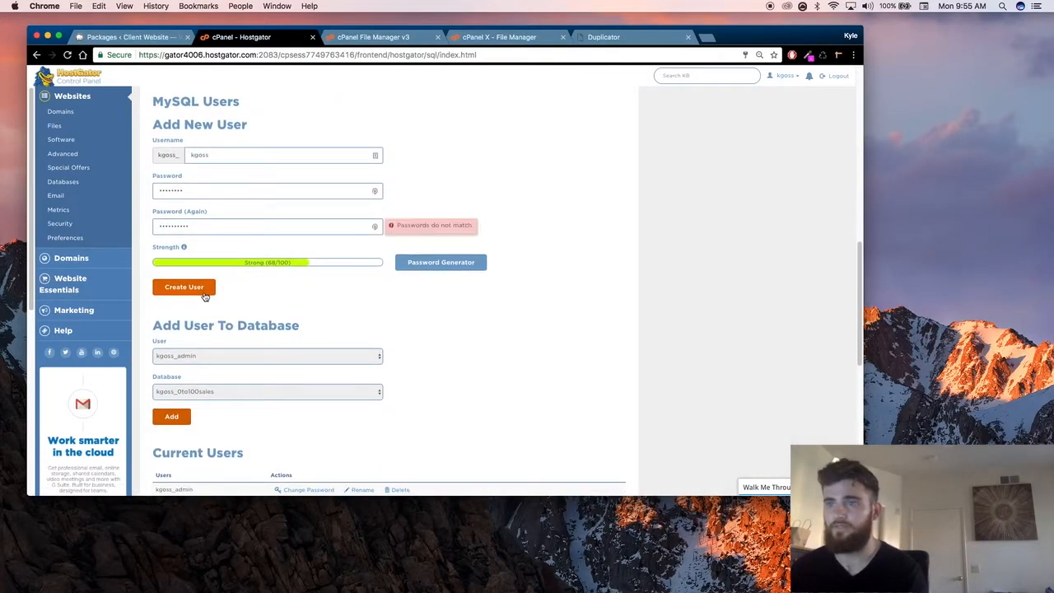
pyautogui.doubleClick(215, 191)
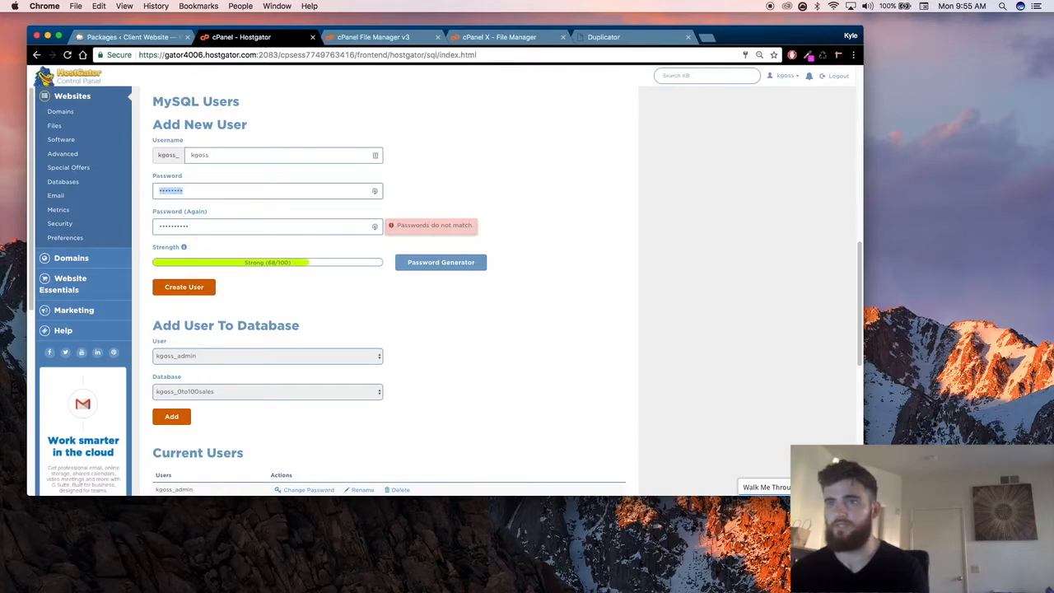
pyautogui.write('••••••••••')
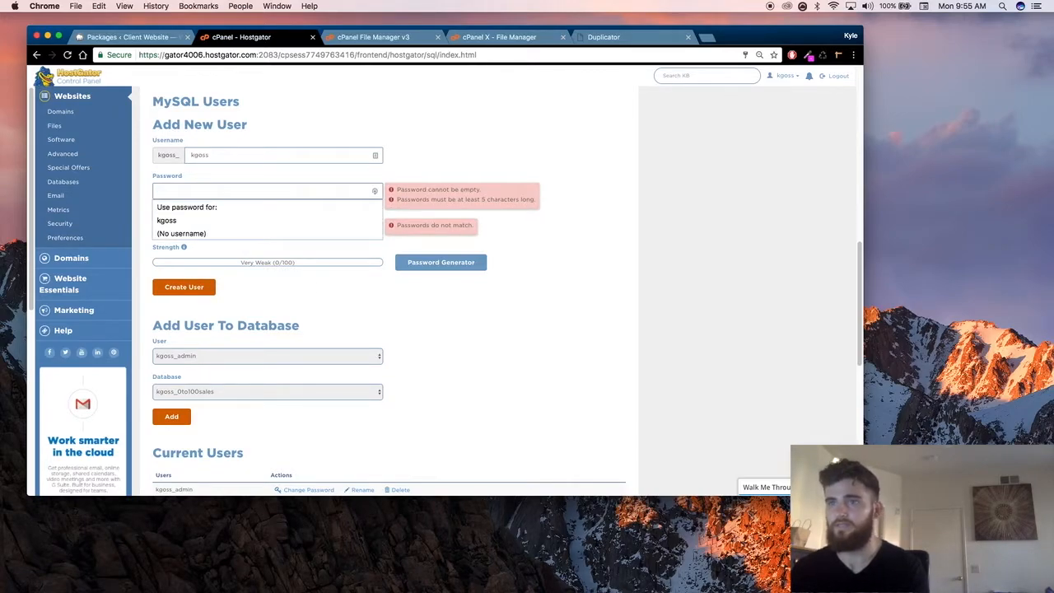
pyautogui.press('Tab')
pyautogui.write('••••••••••')
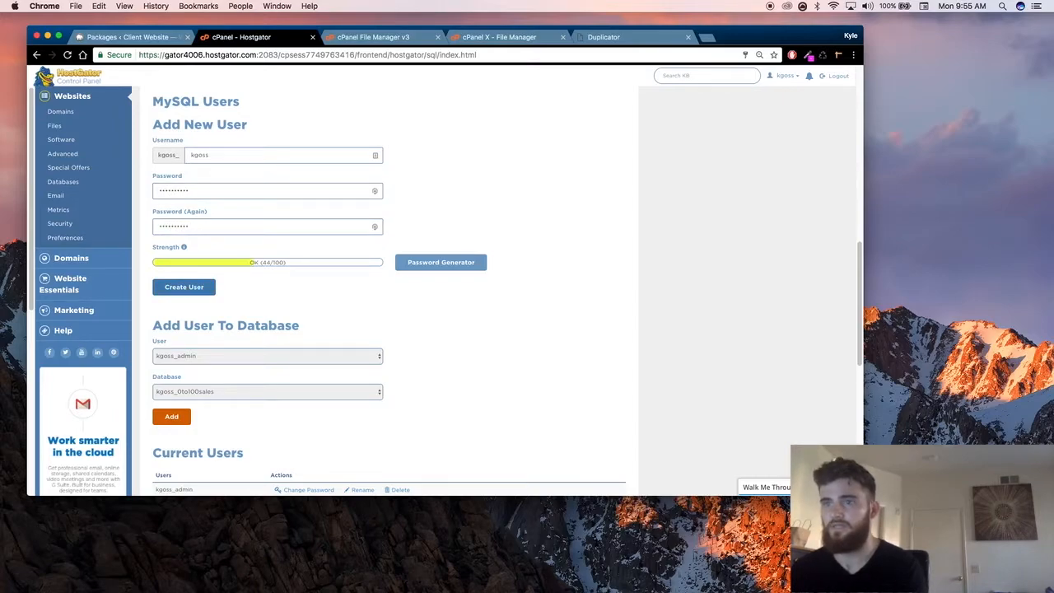
pyautogui.click(191, 290)
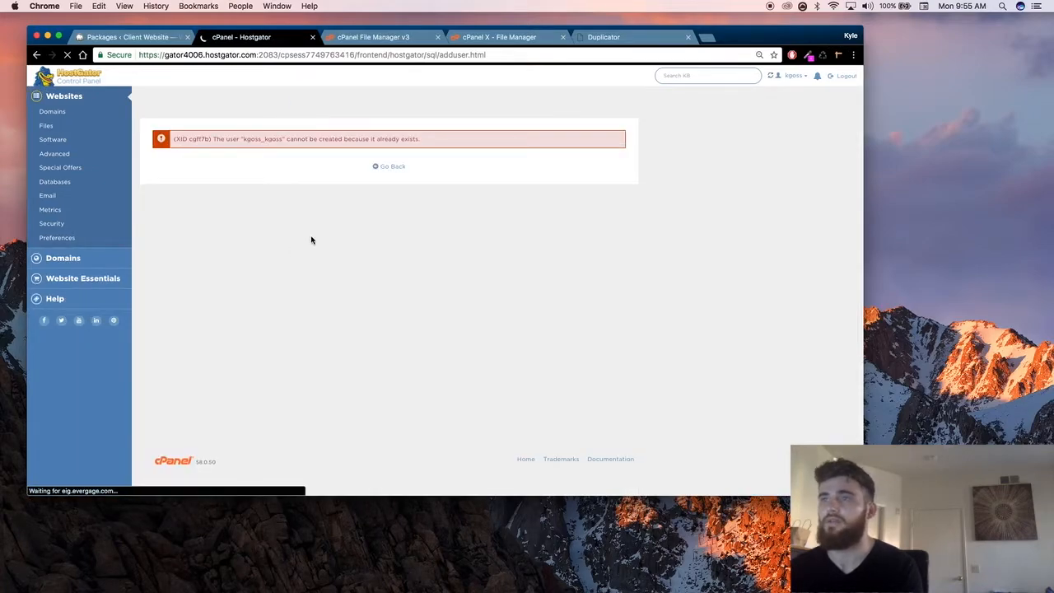
# Step: Go back to the Add New User form and decline the LastPass password updates
pyautogui.click(392, 168)
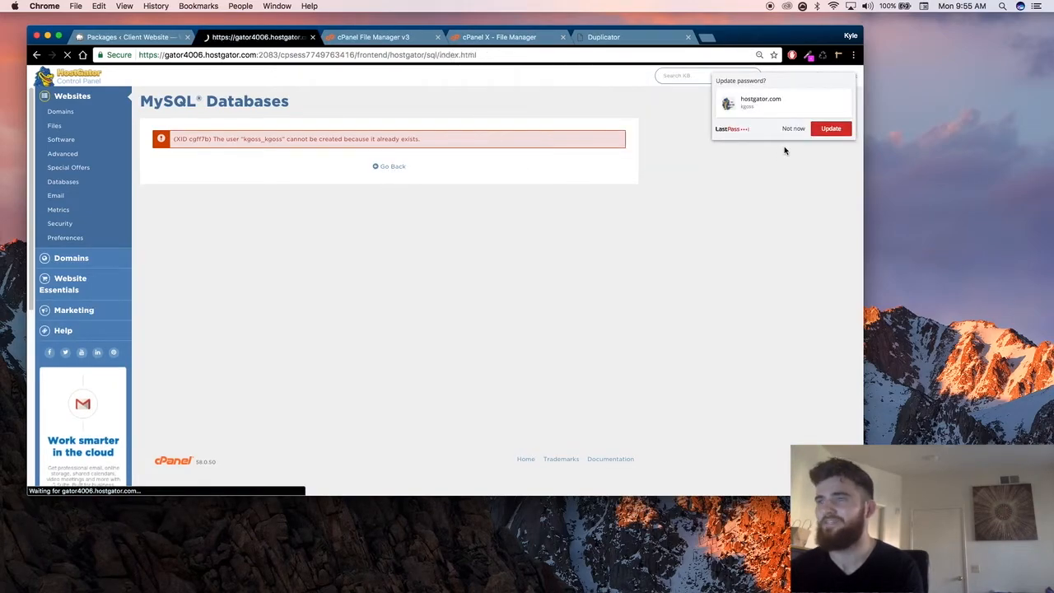
pyautogui.click(793, 129)
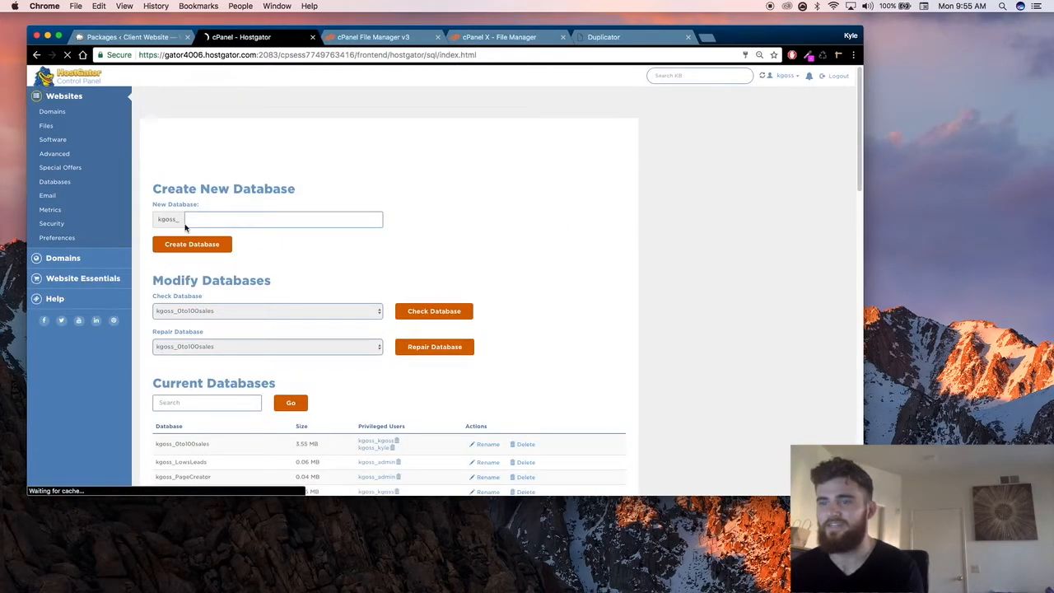
pyautogui.scroll(-5, 292, 315)
pyautogui.scroll(-8, 293, 318)
pyautogui.scroll(1, 255, 266)
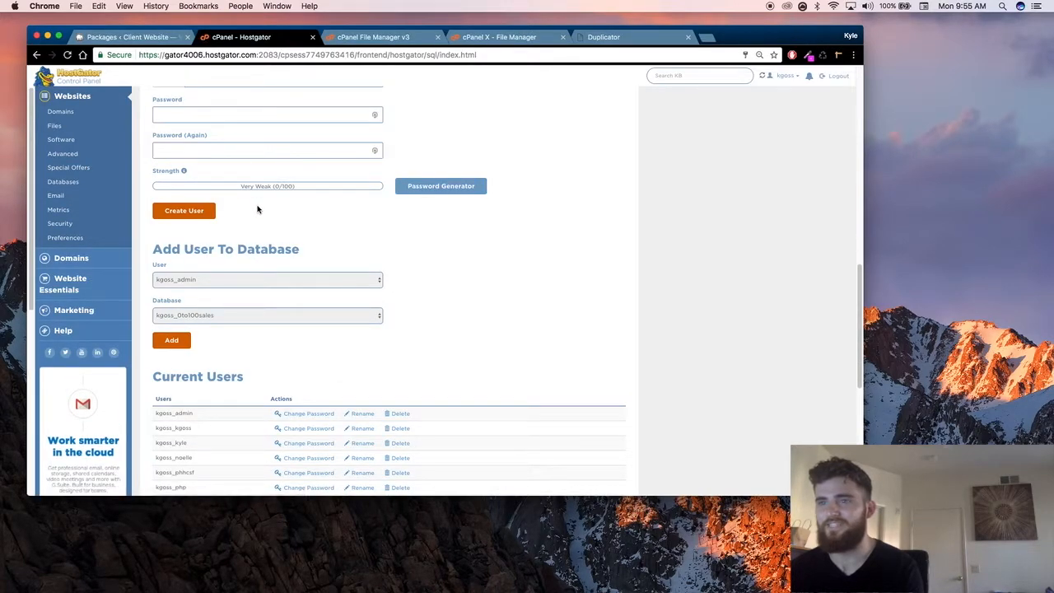
pyautogui.scroll(3, 255, 213)
pyautogui.click(259, 284)
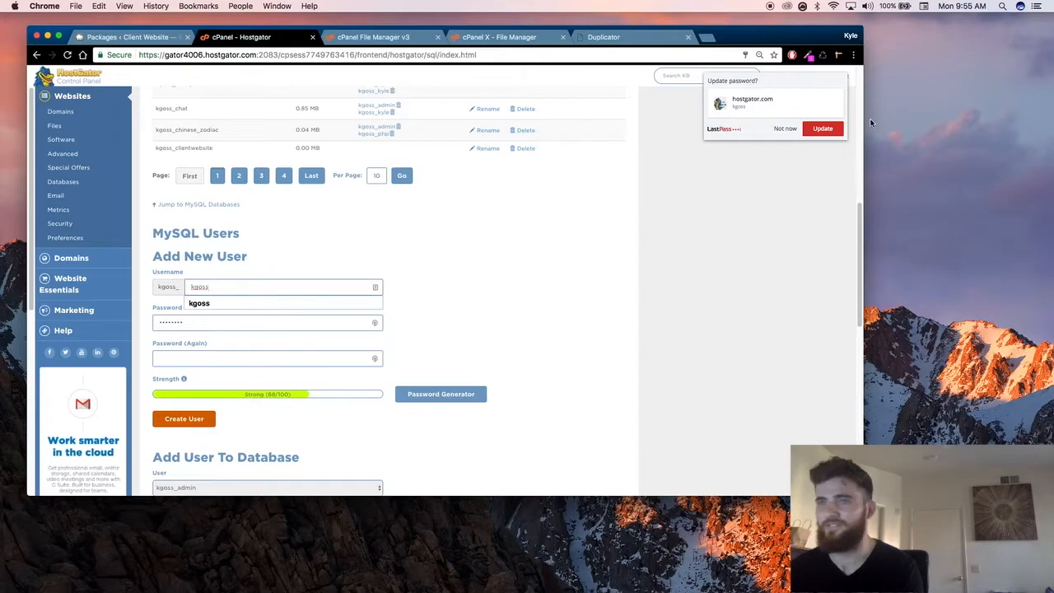
pyautogui.click(785, 128)
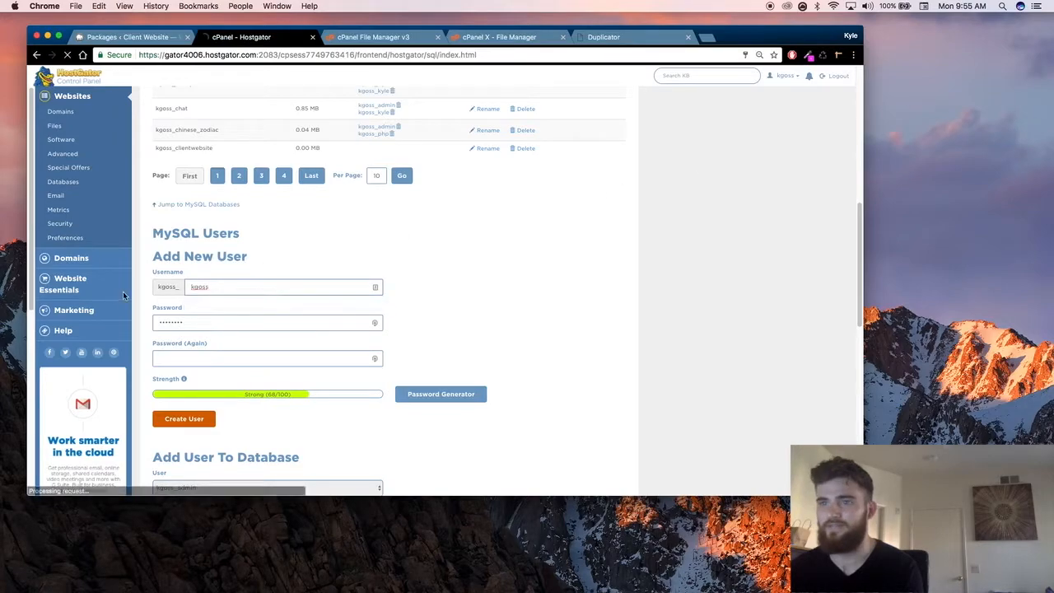
# Step: Replace the prefilled username in the Add New User form with clientweb and start entering the password
pyautogui.click(255, 284)
pyautogui.doubleClick(247, 286)
pyautogui.press('BackSpace')
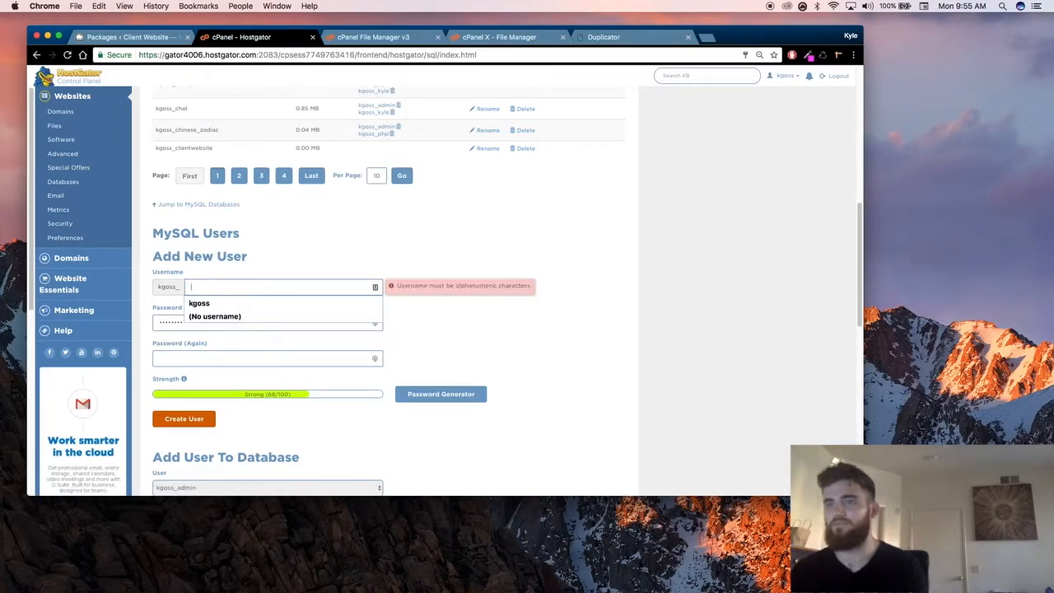
pyautogui.write('clientwebs')
pyautogui.press('Tab')
pyautogui.write('•')
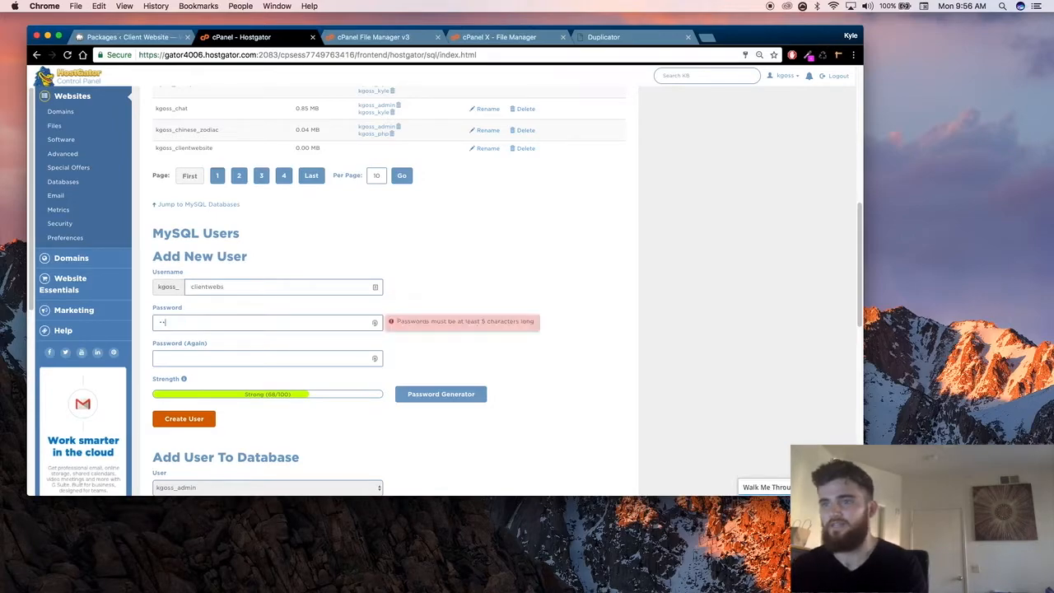
pyautogui.click(275, 287)
# Step: Enter and repeat the new user's password, create the MySQL user, and return to the MySQL Databases page
pyautogui.press('Tab')
pyautogui.write('••••')
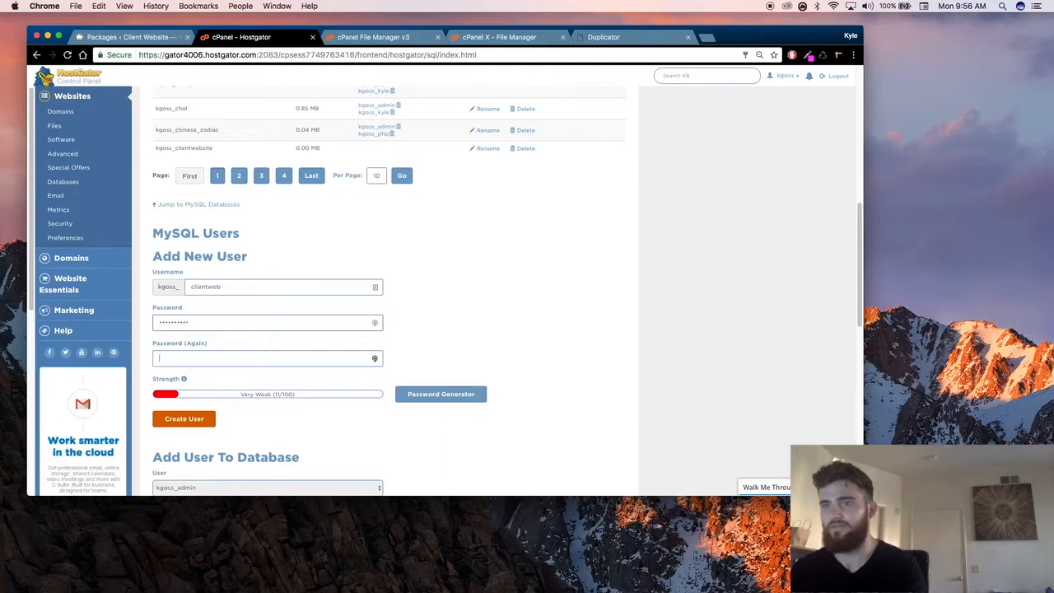
pyautogui.press('Tab')
pyautogui.write('••••')
pyautogui.press('BackSpace')
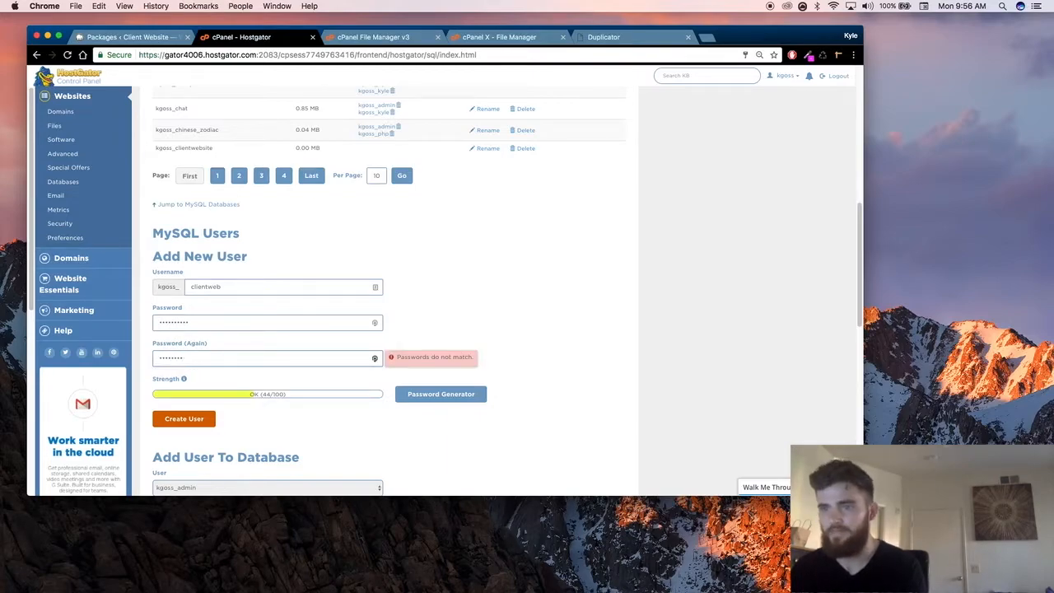
pyautogui.write('••')
pyautogui.click(193, 420)
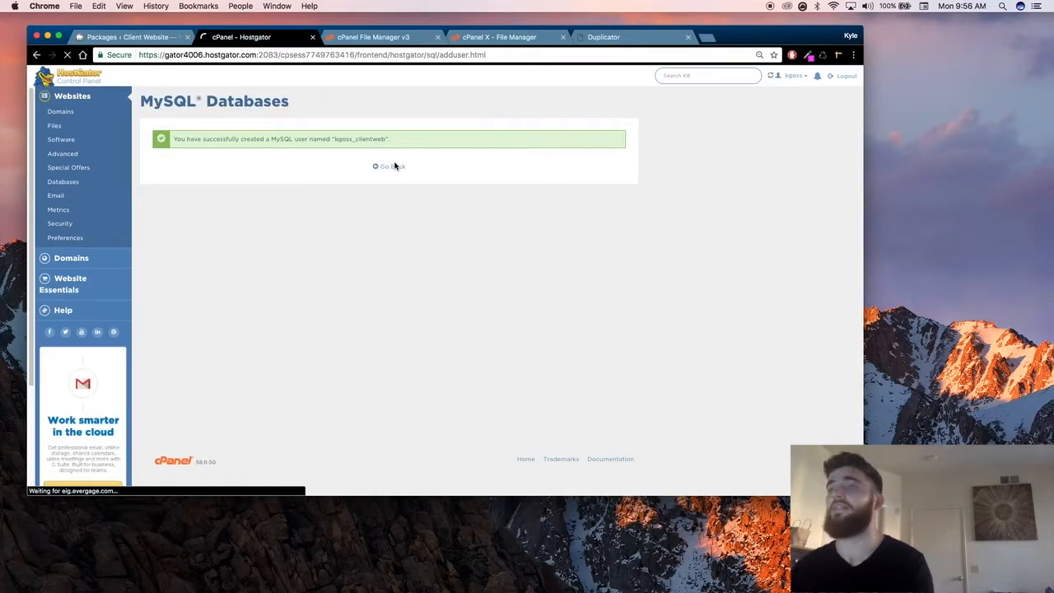
pyautogui.click(412, 166)
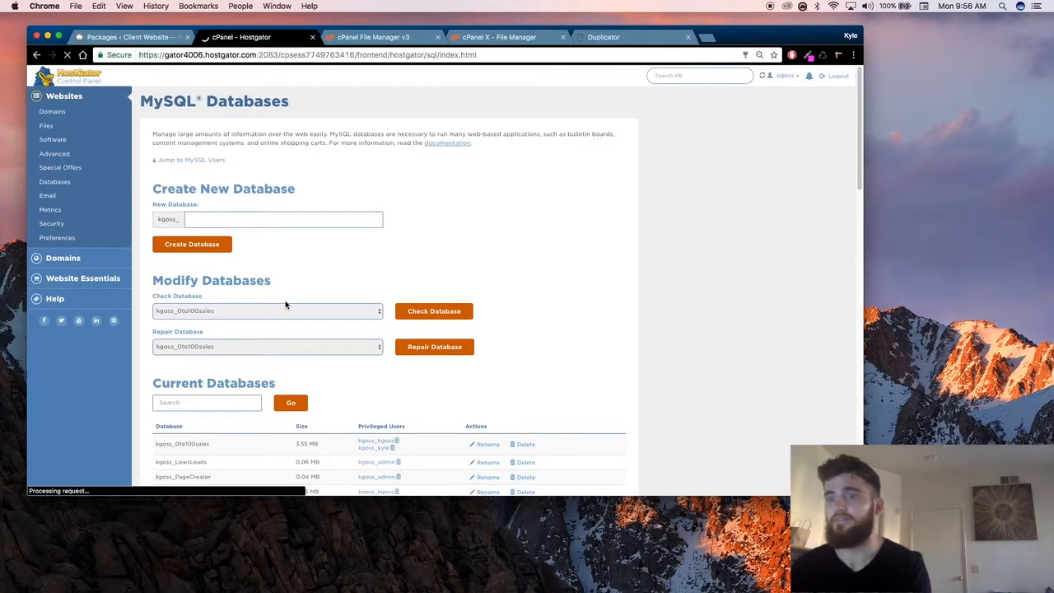
# Step: Add the clientweb MySQL user to the clientwebsite database and grant it all privileges
pyautogui.scroll(-10, 286, 280)
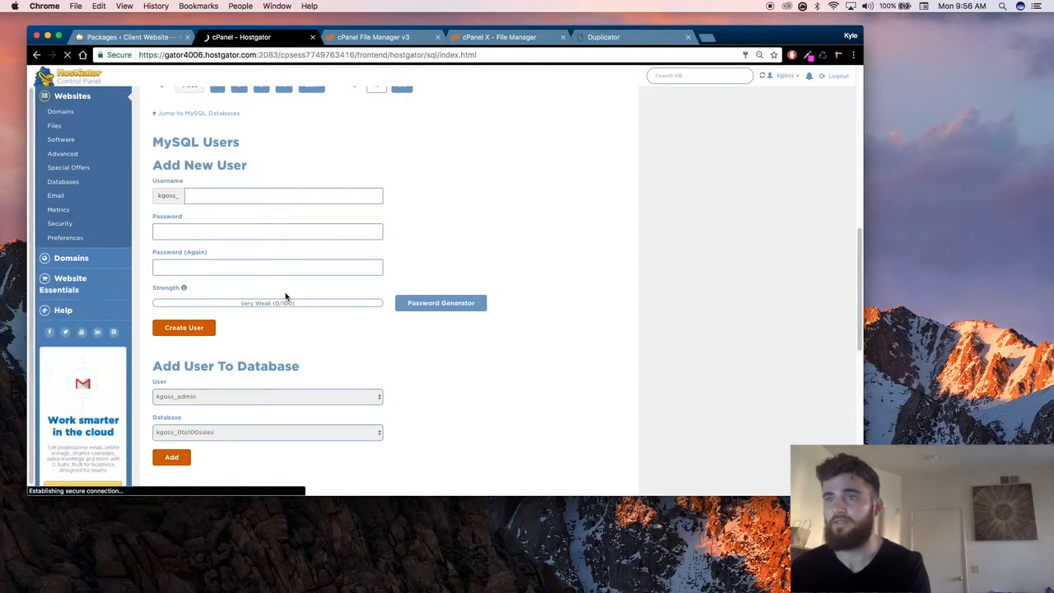
pyautogui.scroll(-3, 198, 144)
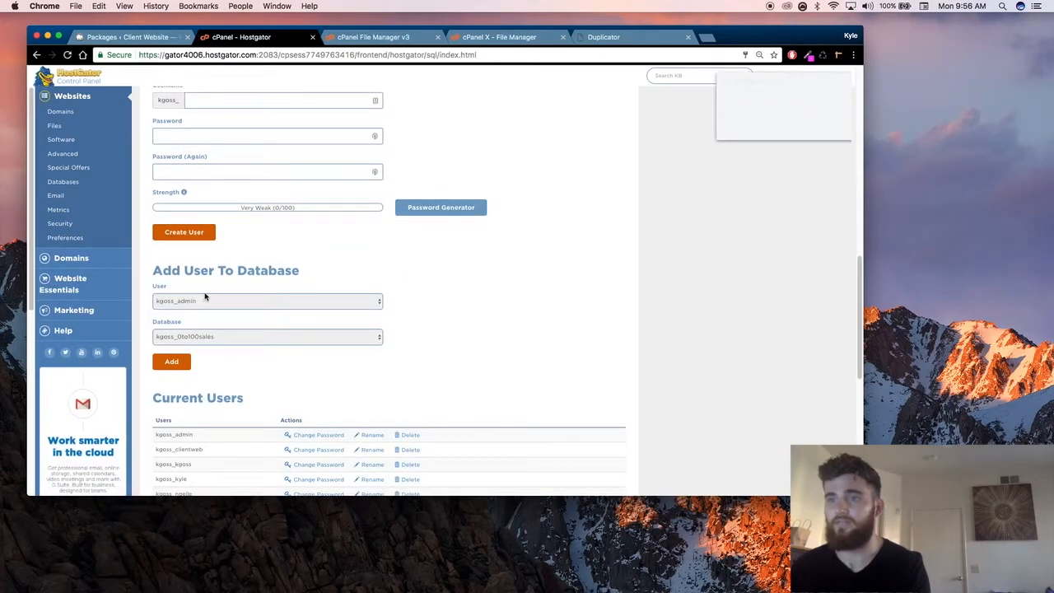
pyautogui.click(216, 305)
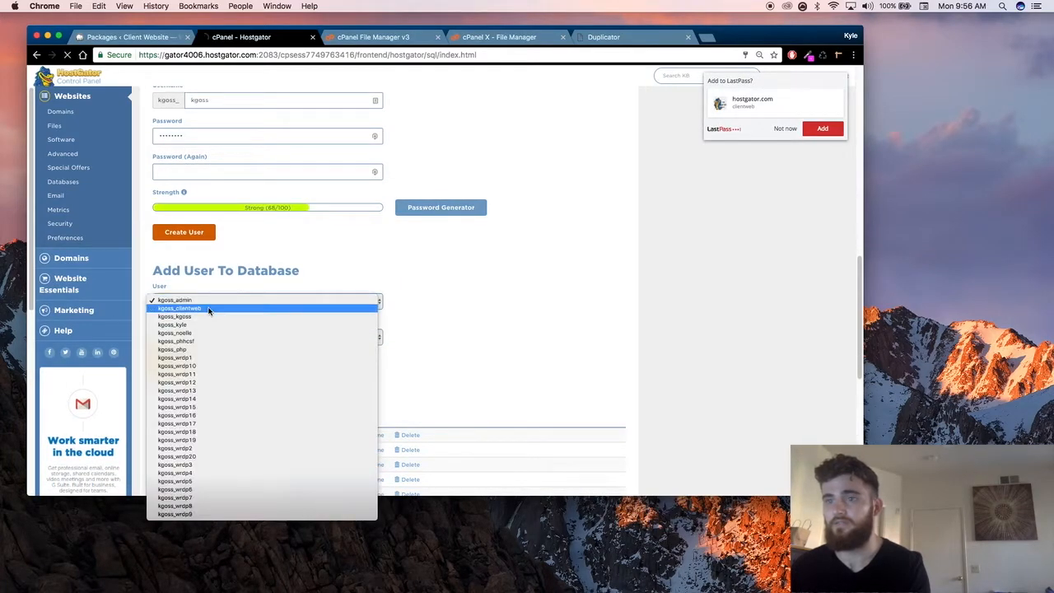
pyautogui.click(210, 308)
pyautogui.click(207, 337)
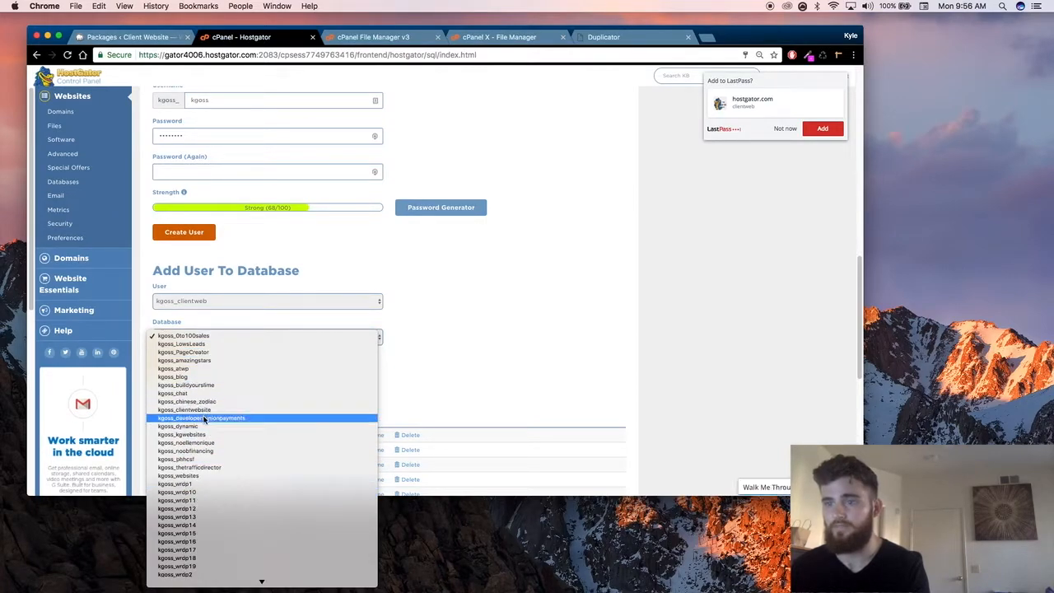
pyautogui.click(204, 409)
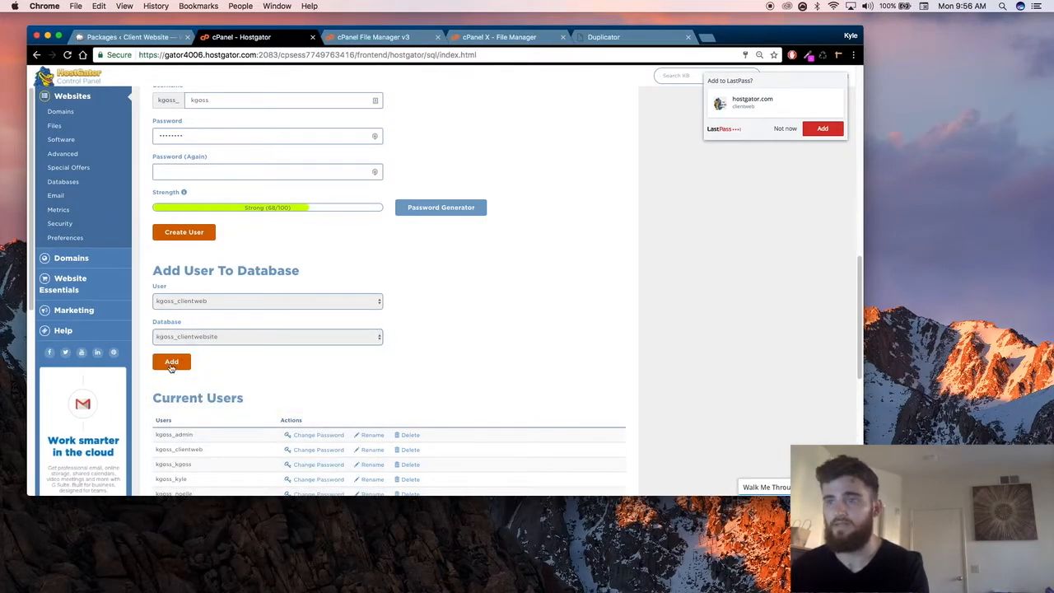
pyautogui.click(170, 364)
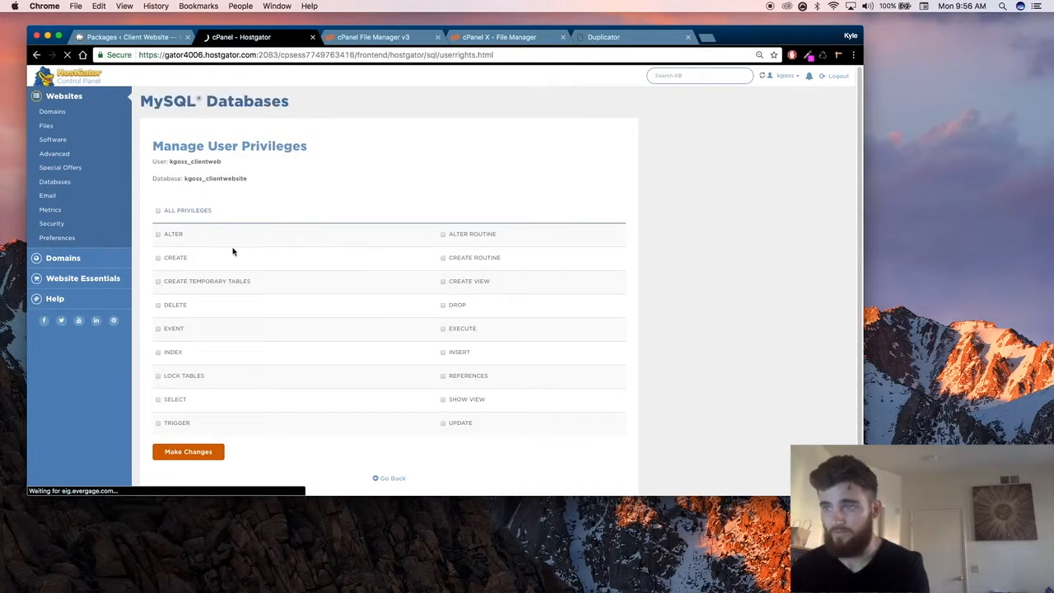
pyautogui.click(165, 213)
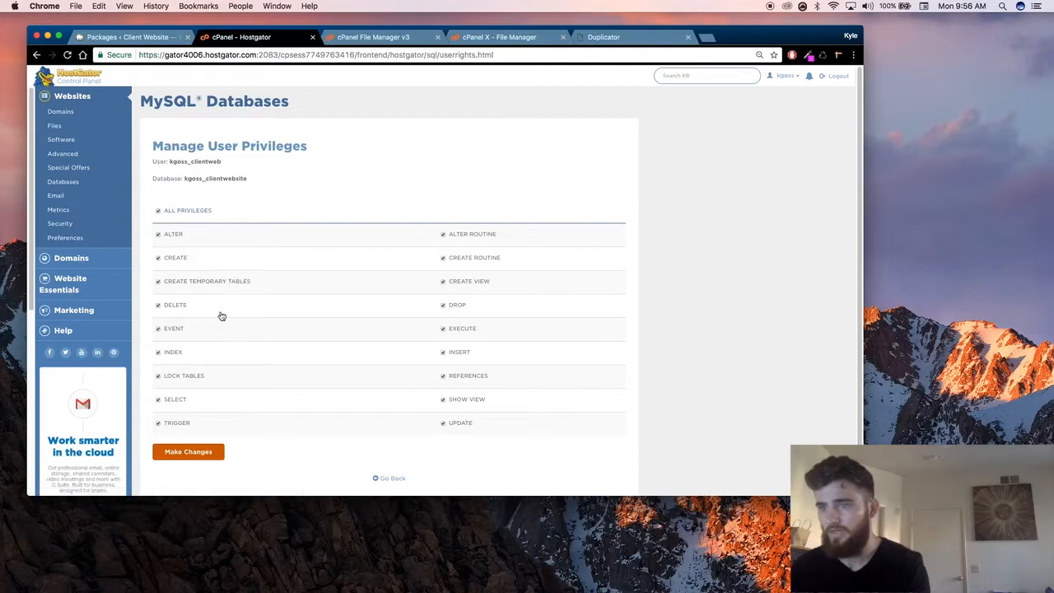
pyautogui.click(204, 453)
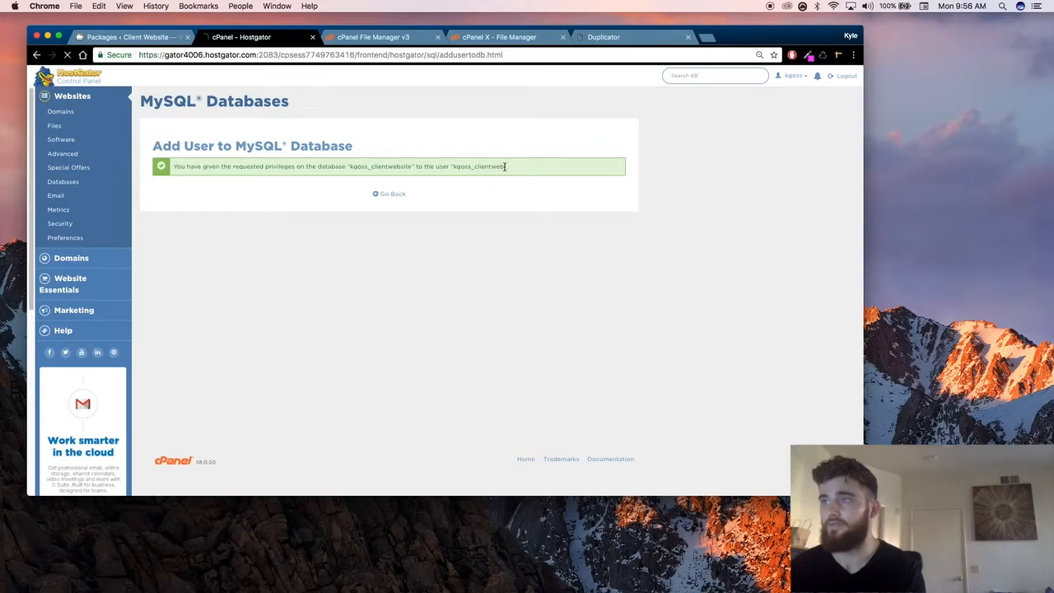
# Step: Copy the new database username into the Duplicator installer's User field and enter the database user's password
pyautogui.doubleClick(455, 166)
pyautogui.press('super+c')
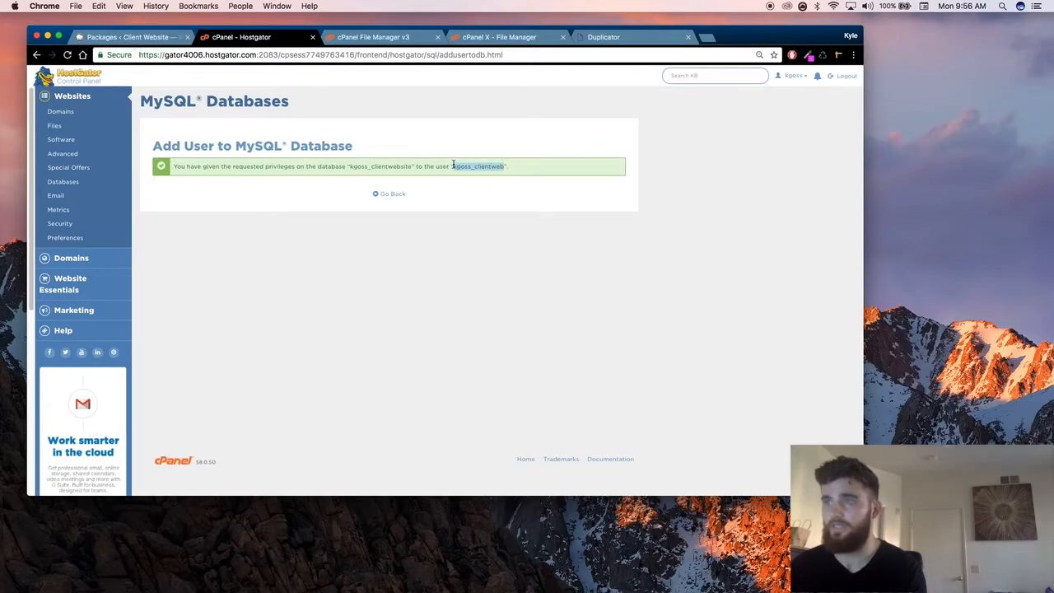
pyautogui.click(604, 37)
pyautogui.press('super+v')
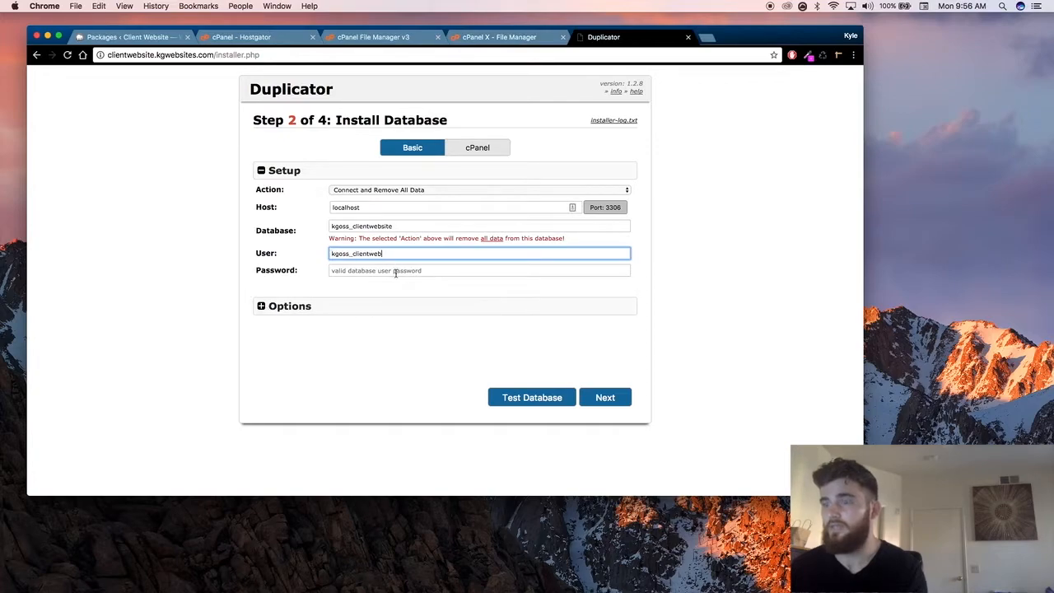
pyautogui.click(396, 272)
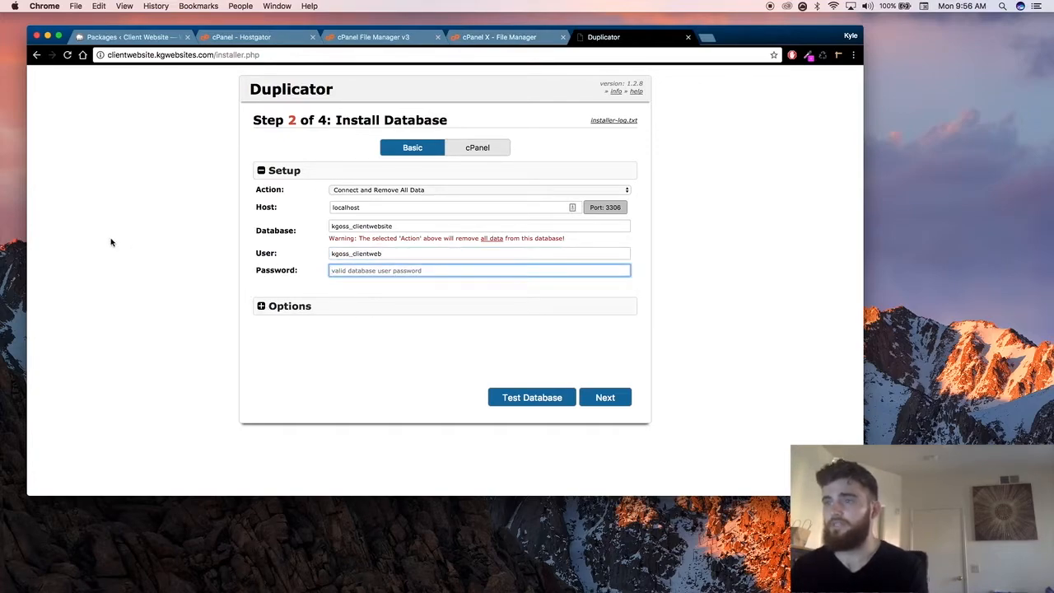
pyautogui.write('*')
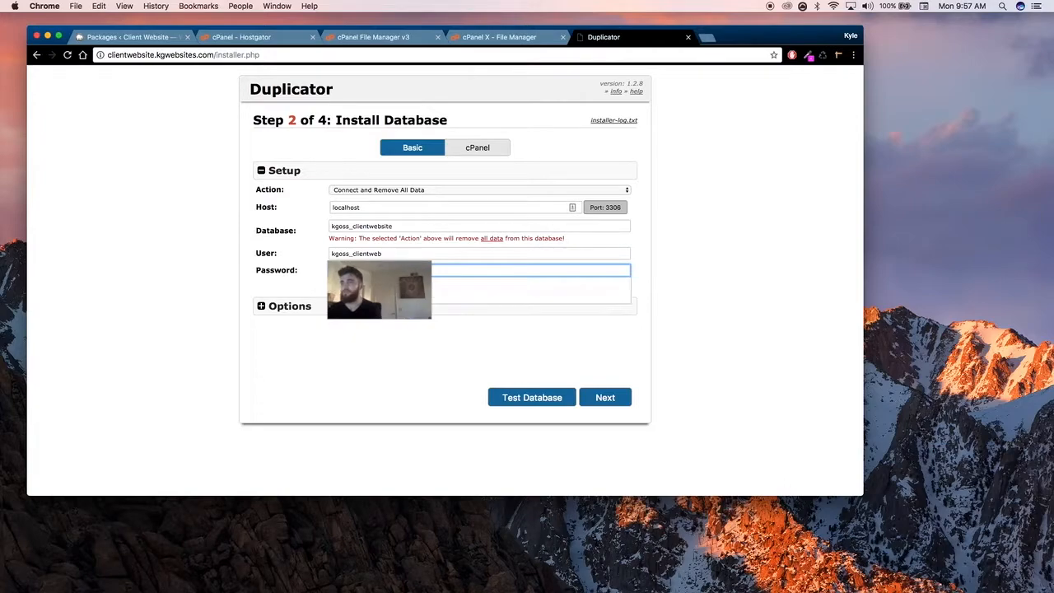
pyautogui.write('*')
# Step: Expand the installer's database options and test the database connection
pyautogui.click(305, 276)
pyautogui.click(311, 309)
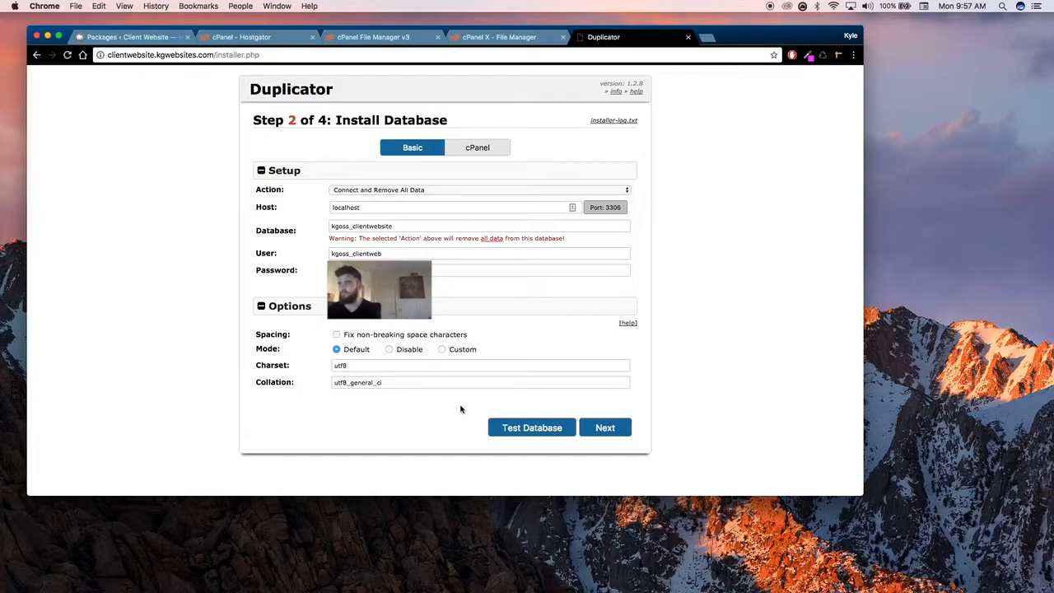
pyautogui.click(563, 429)
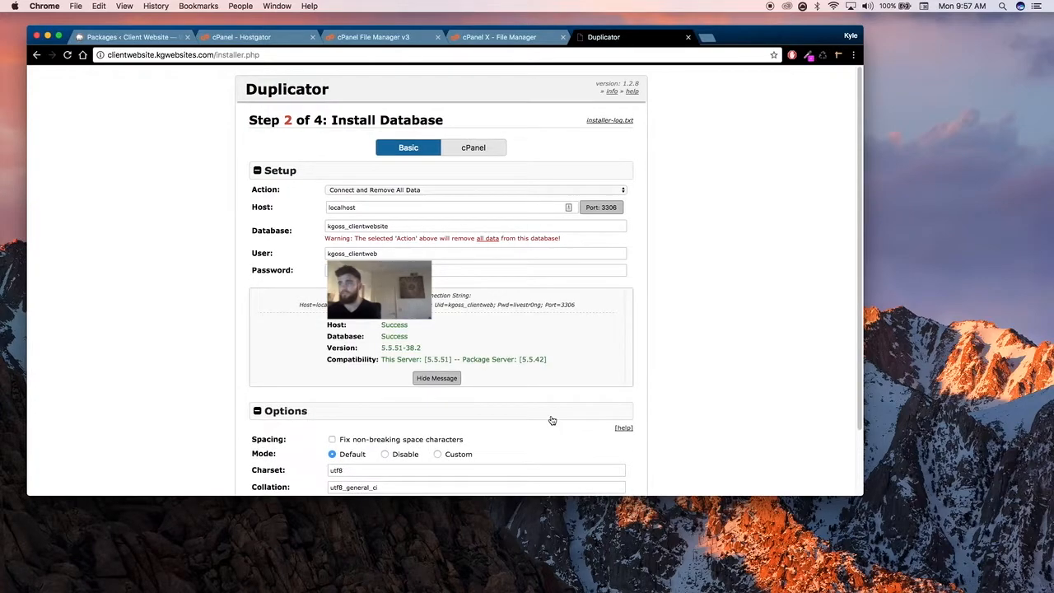
# Step: Proceed with the database installation and confirm running the installer with the entered database settings
pyautogui.scroll(-3, 541, 386)
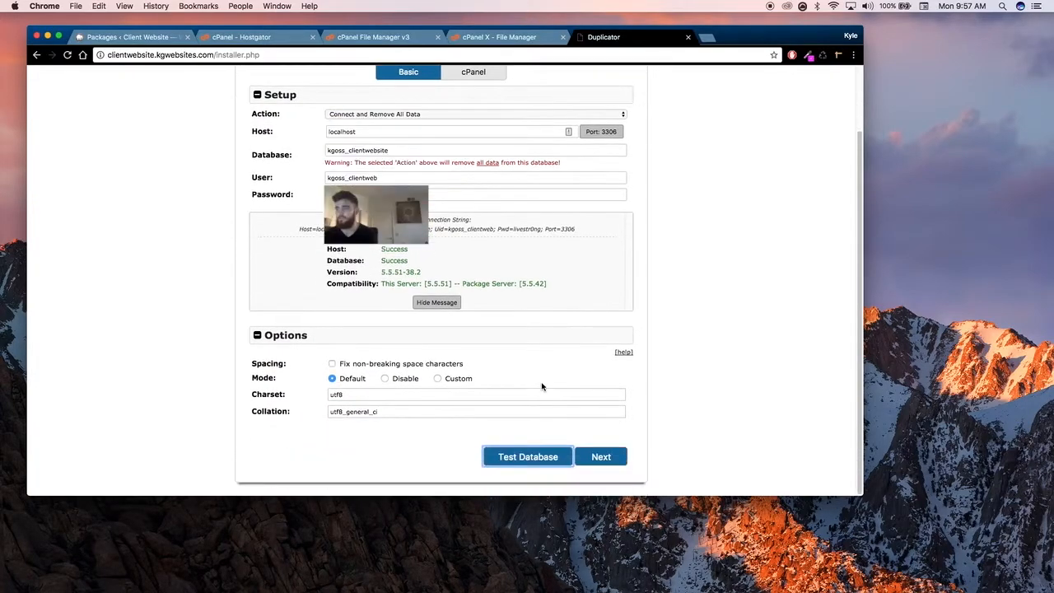
pyautogui.click(601, 457)
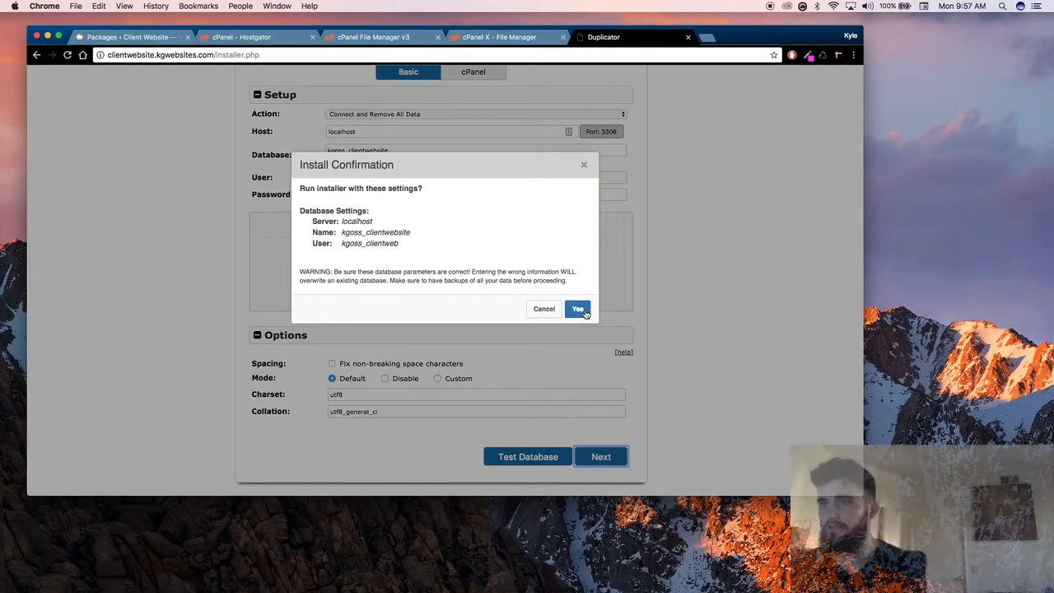
pyautogui.click(581, 310)
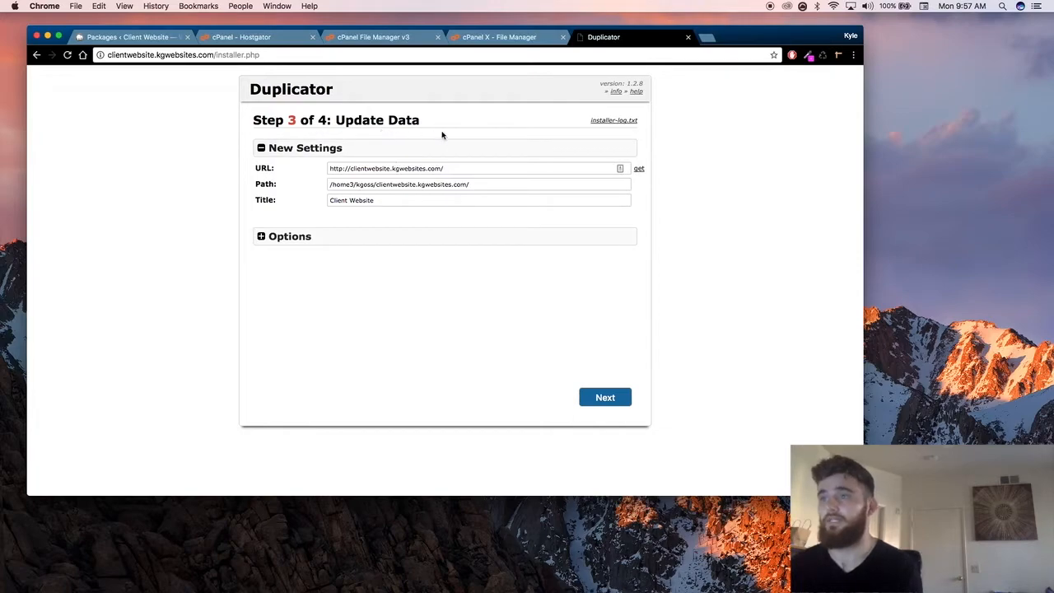
# Step: Review the new URL, Path and Title in the Update Data step, consulting the local site and the File Manager editor
pyautogui.click(128, 37)
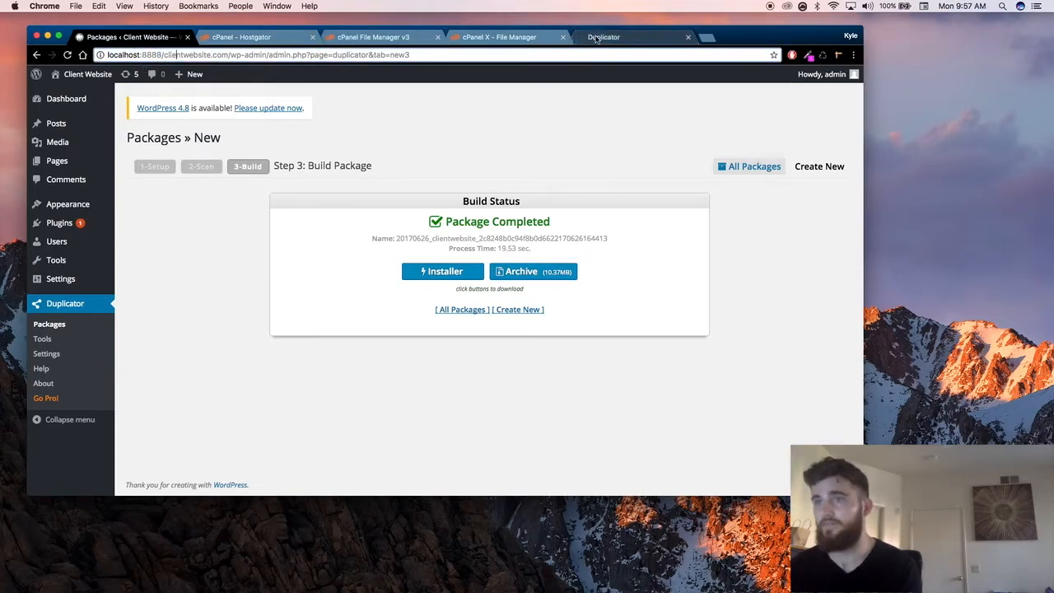
pyautogui.click(596, 39)
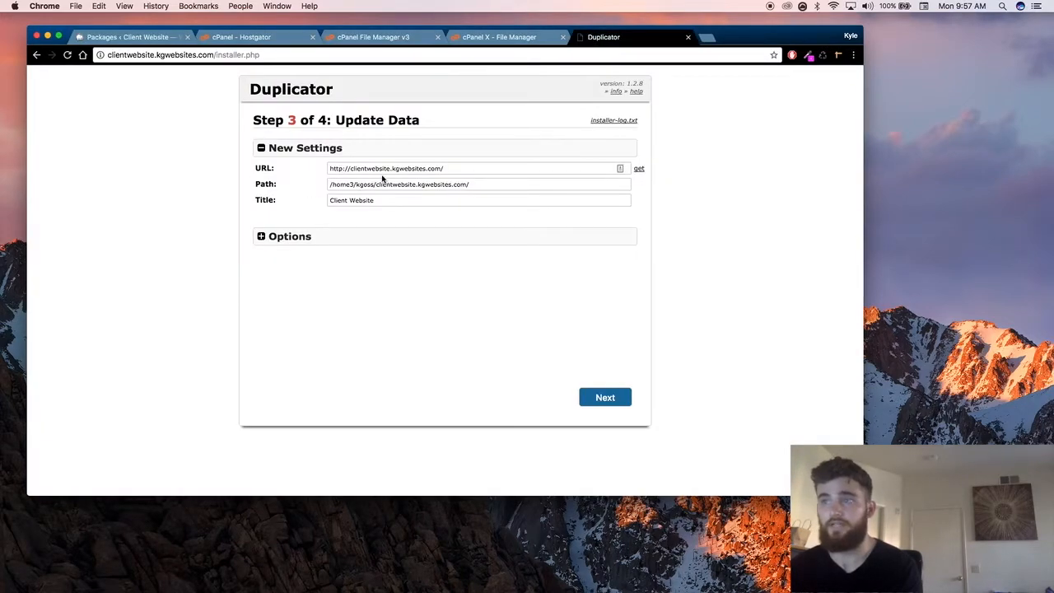
pyautogui.moveTo(392, 168); pyautogui.dragTo(321, 169)
pyautogui.click(321, 169)
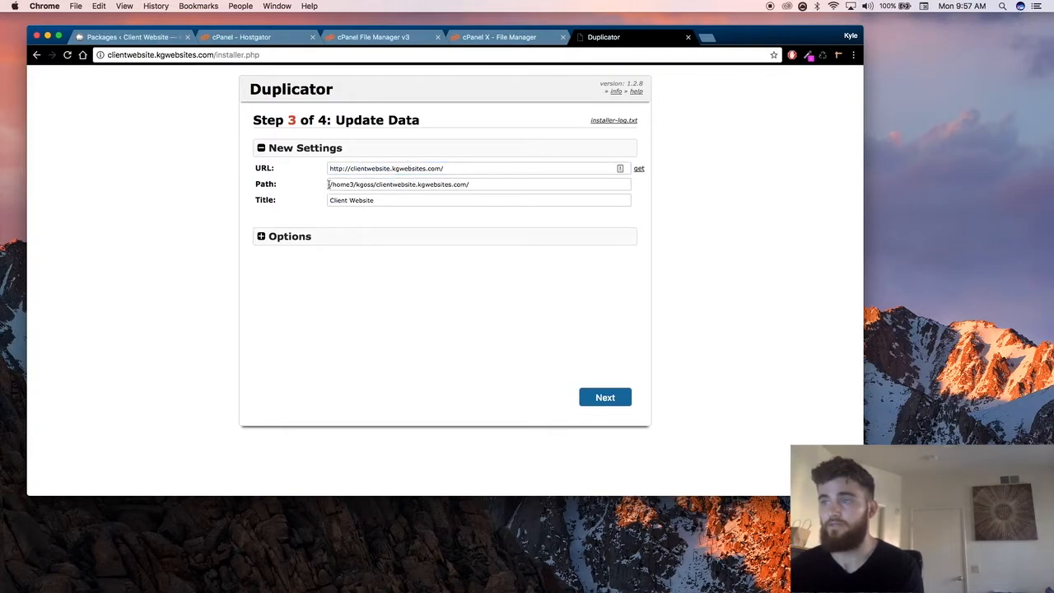
pyautogui.moveTo(329, 184); pyautogui.dragTo(364, 185)
pyautogui.click(500, 183)
pyautogui.moveTo(492, 184); pyautogui.dragTo(261, 171)
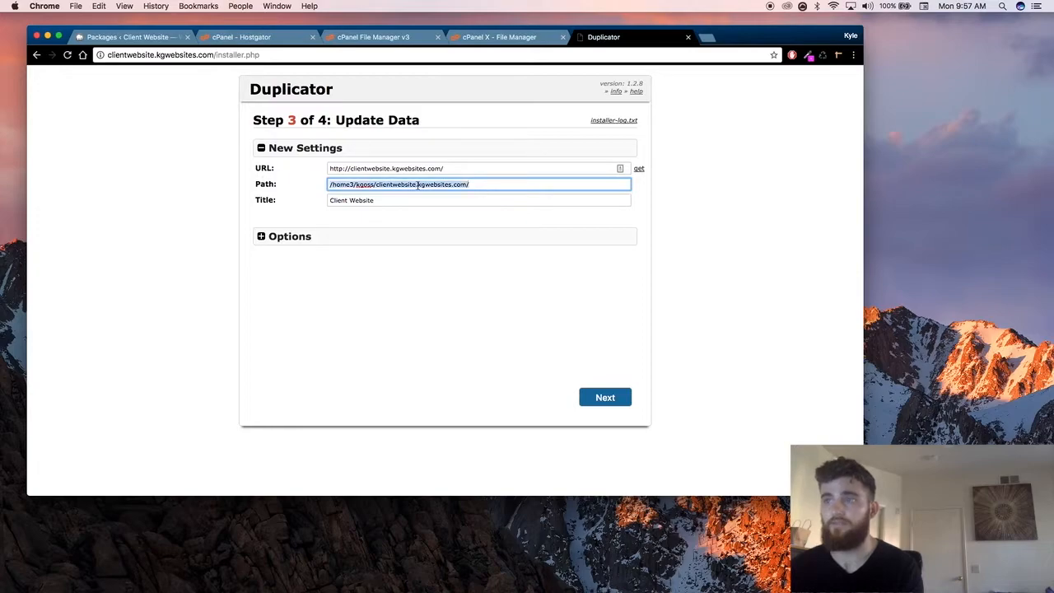
pyautogui.click(375, 184)
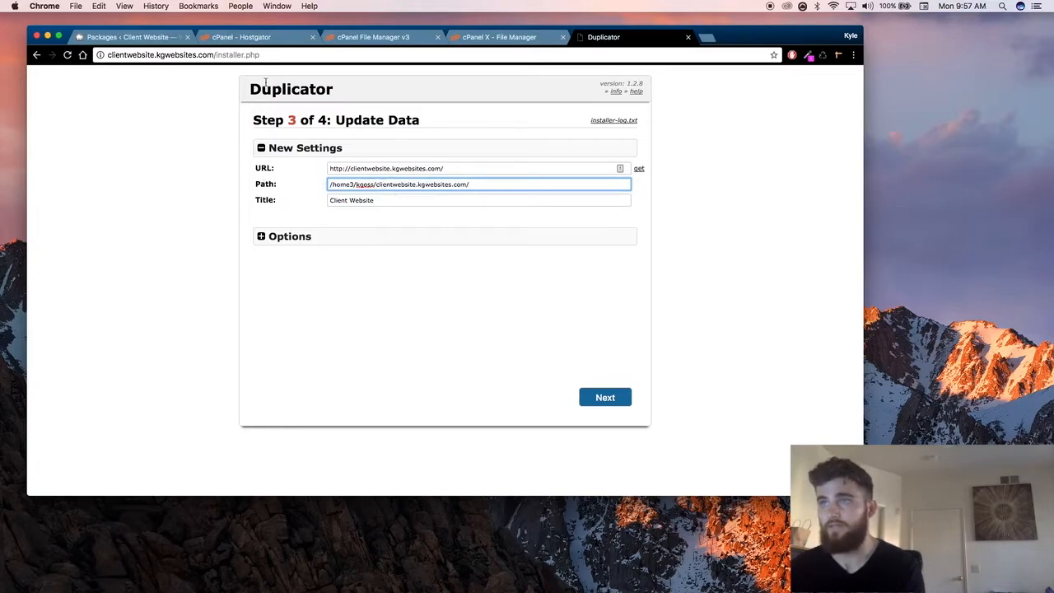
pyautogui.click(473, 34)
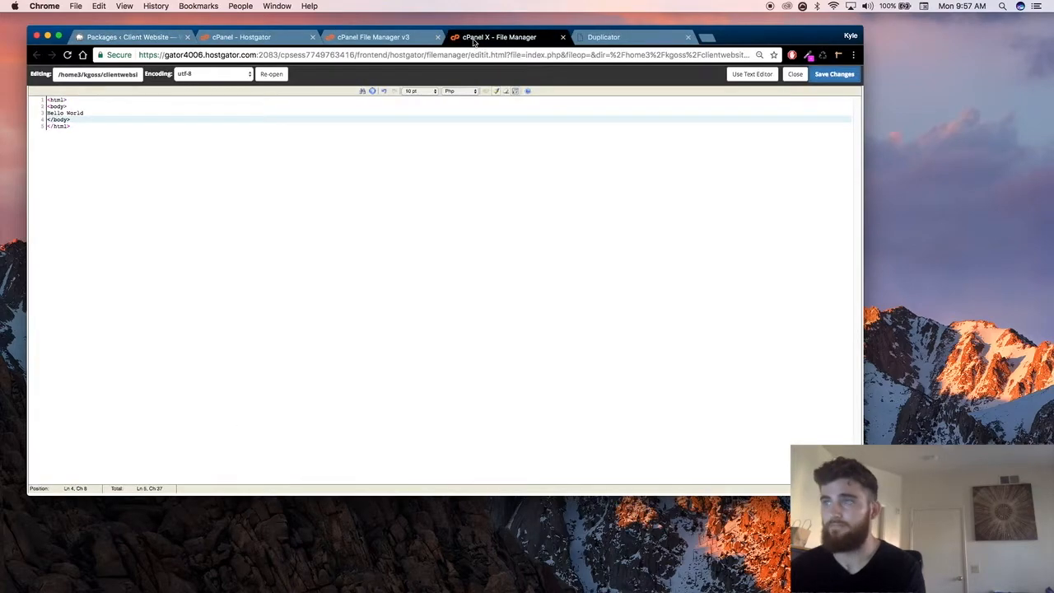
pyautogui.click(610, 36)
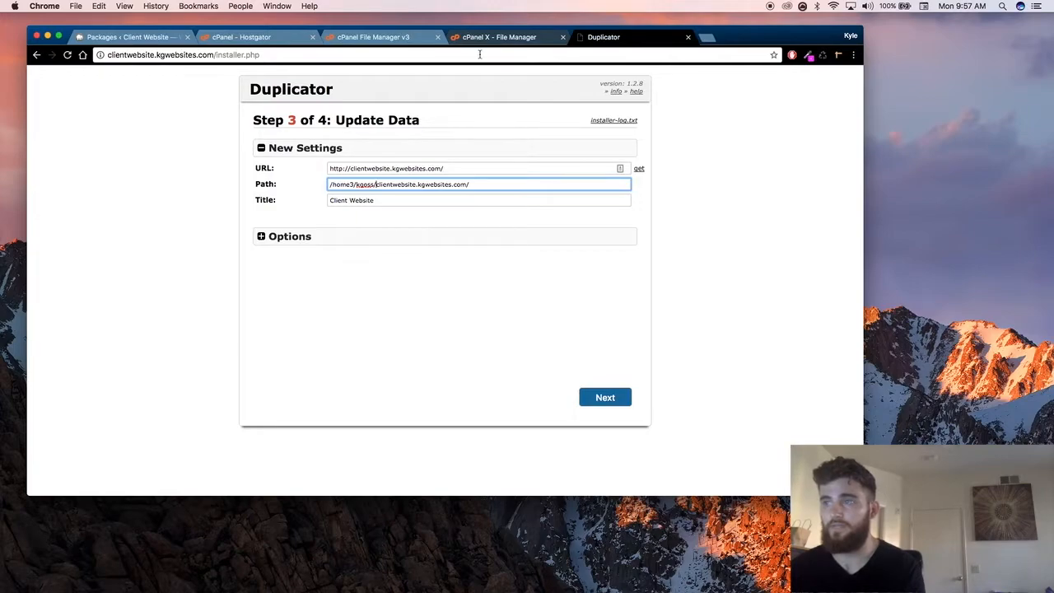
pyautogui.click(500, 180)
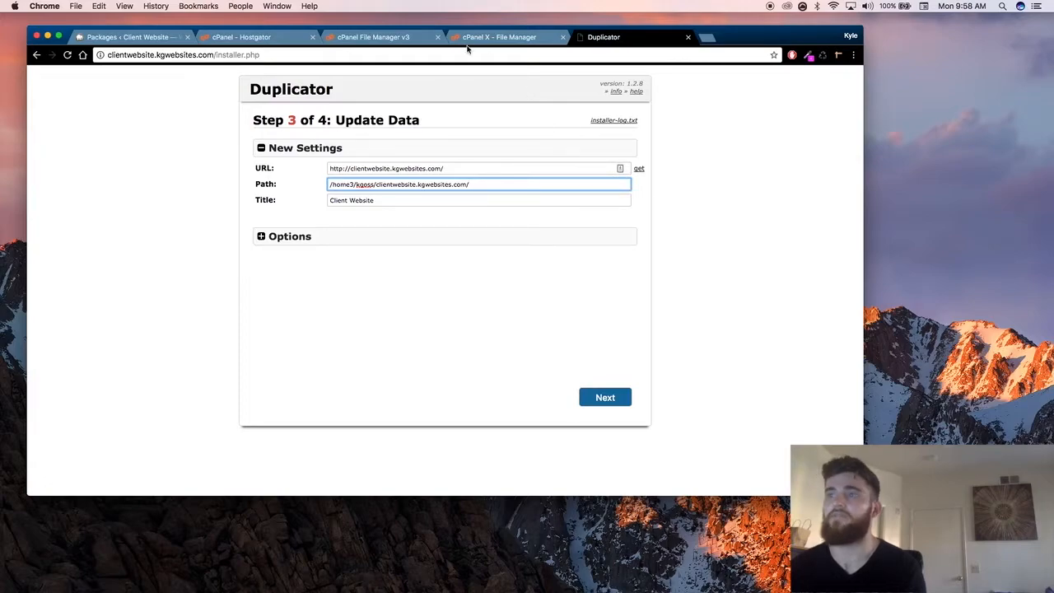
pyautogui.click(402, 200)
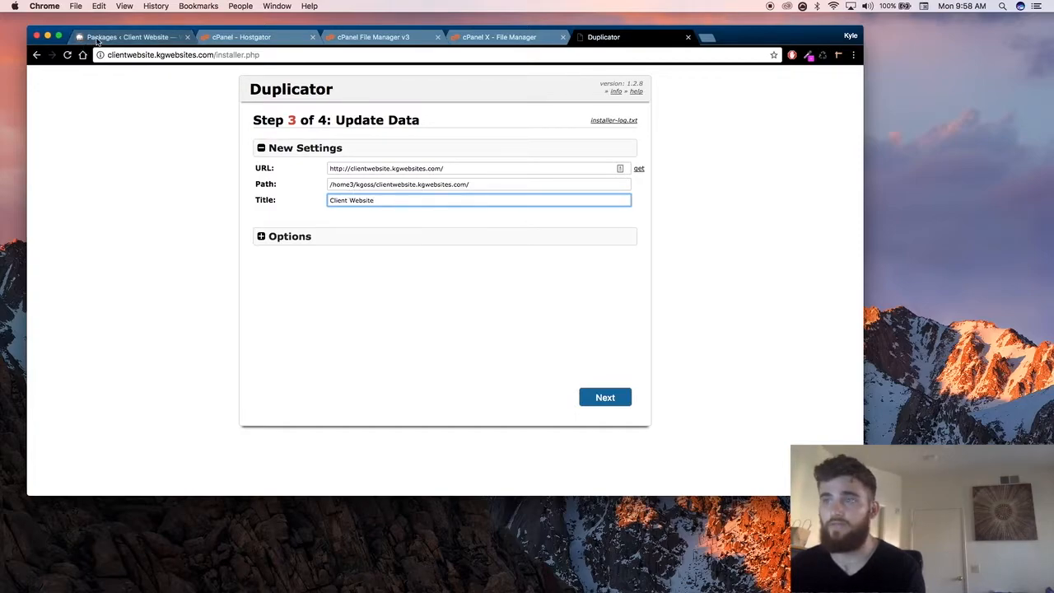
pyautogui.moveTo(384, 200); pyautogui.dragTo(313, 196)
pyautogui.click(388, 201)
# Step: Expand the Update Data options and examine the optional New Admin Account fields, consulting the local WordPress admin
pyautogui.click(361, 242)
pyautogui.scroll(-1, 490, 244)
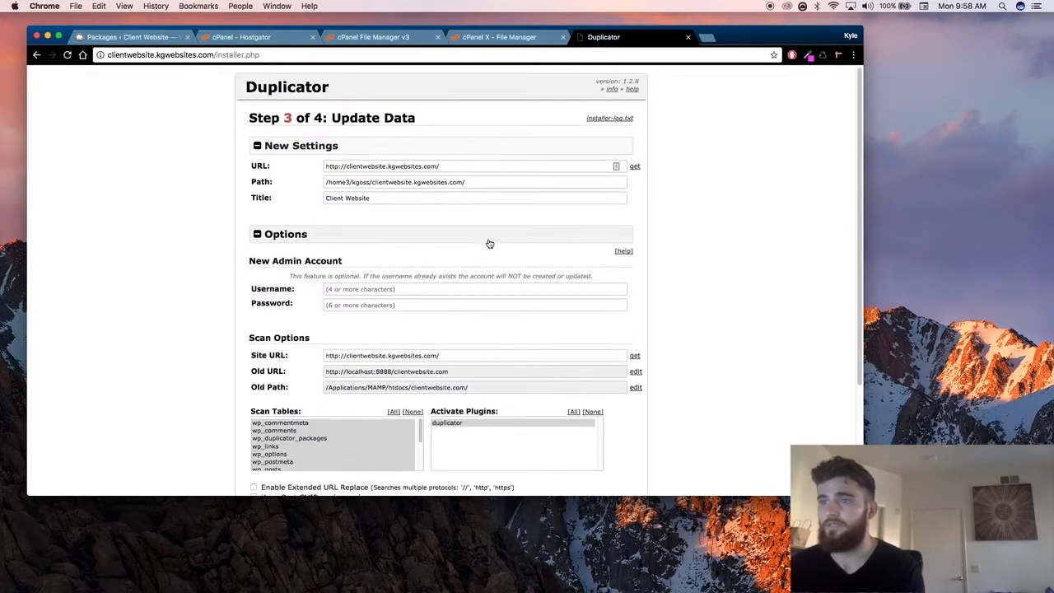
pyautogui.scroll(-2, 249, 246)
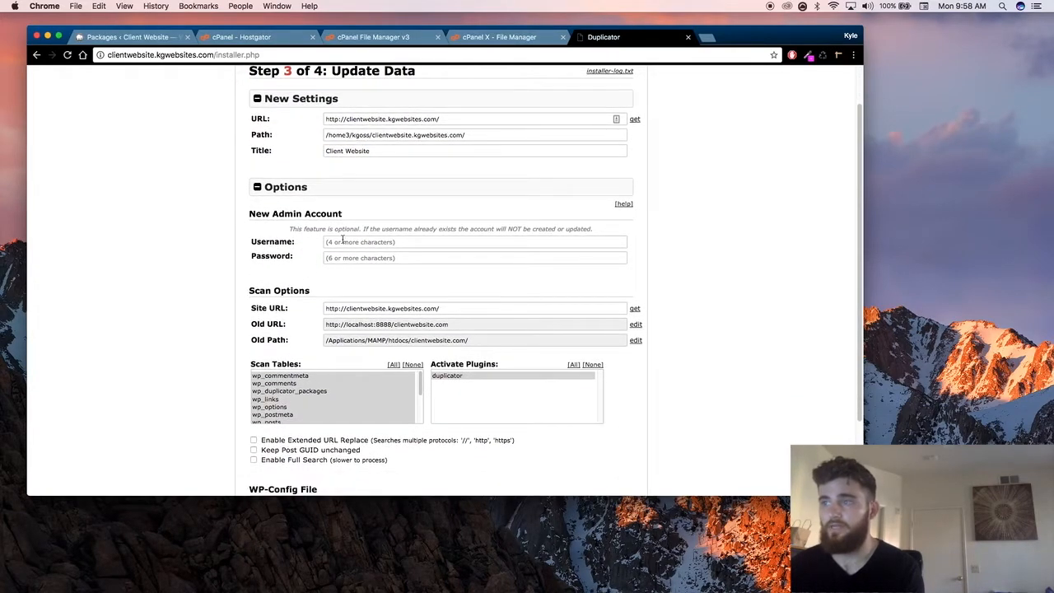
pyautogui.click(388, 245)
pyautogui.scroll(-5, 169, 238)
pyautogui.click(188, 224)
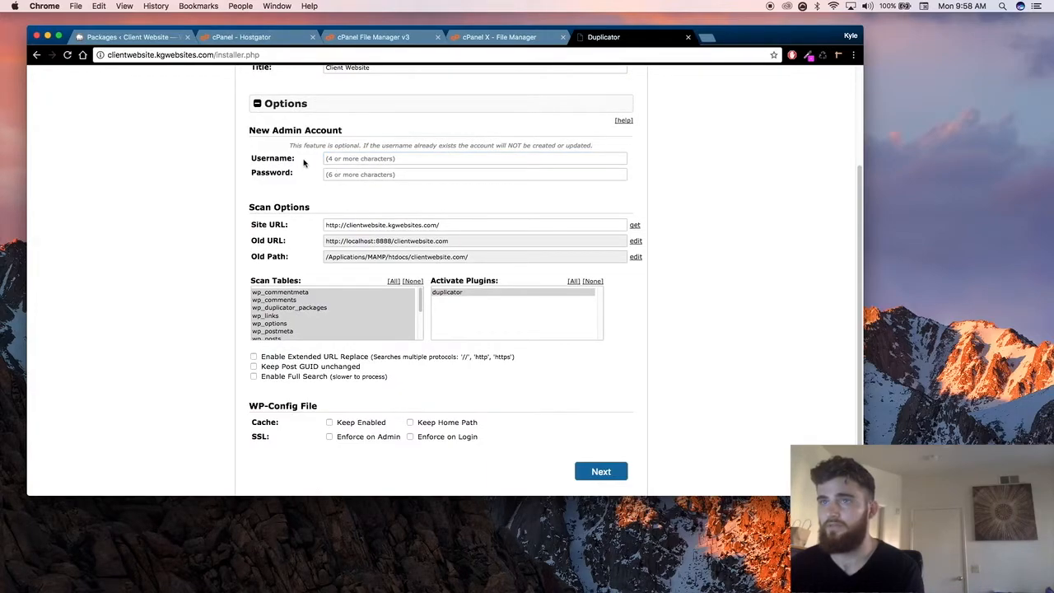
pyautogui.click(134, 38)
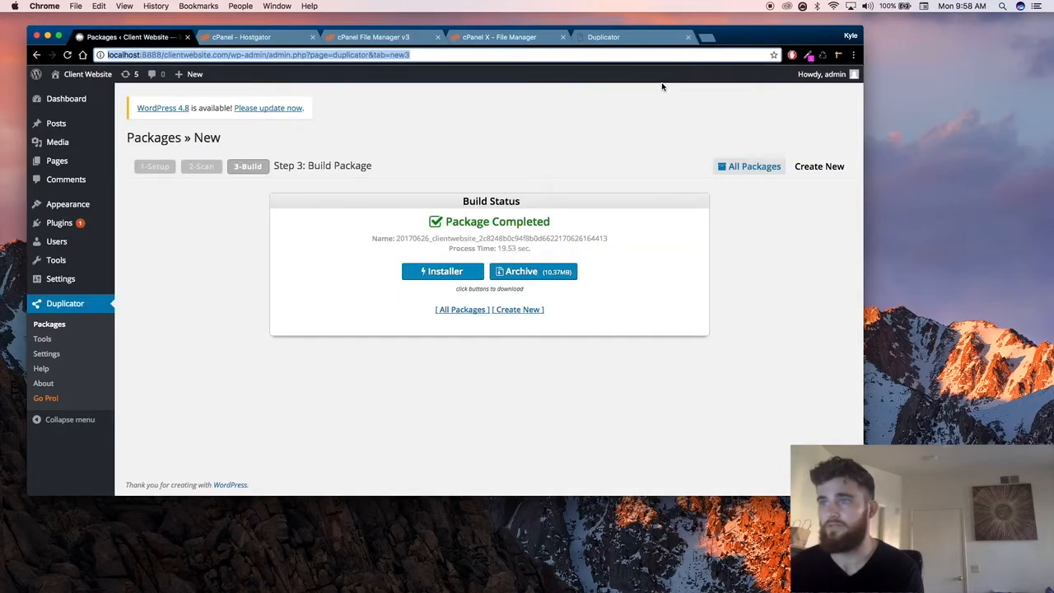
pyautogui.click(611, 39)
pyautogui.click(395, 158)
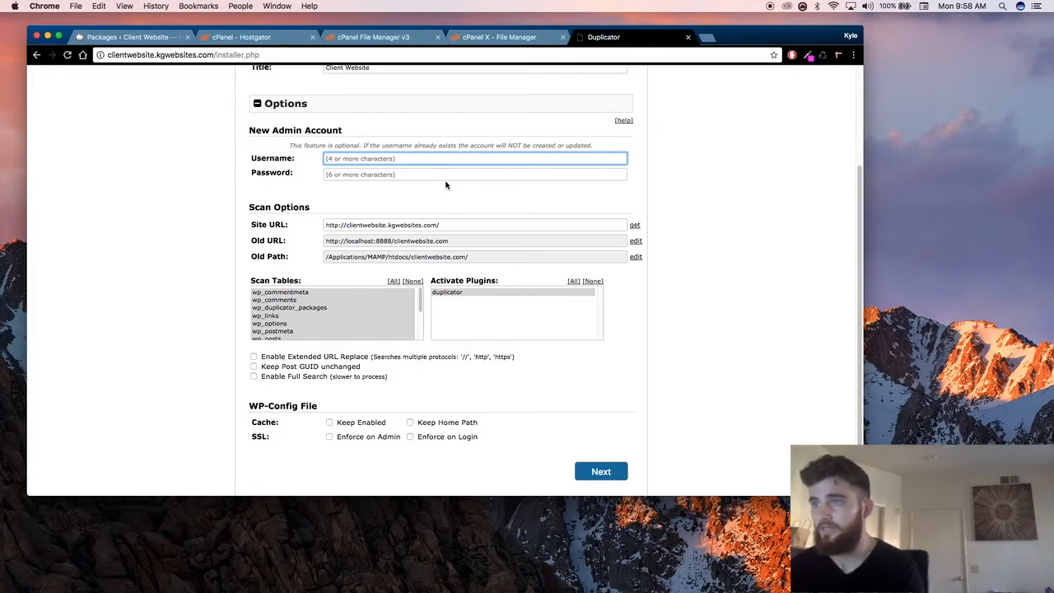
pyautogui.click(426, 173)
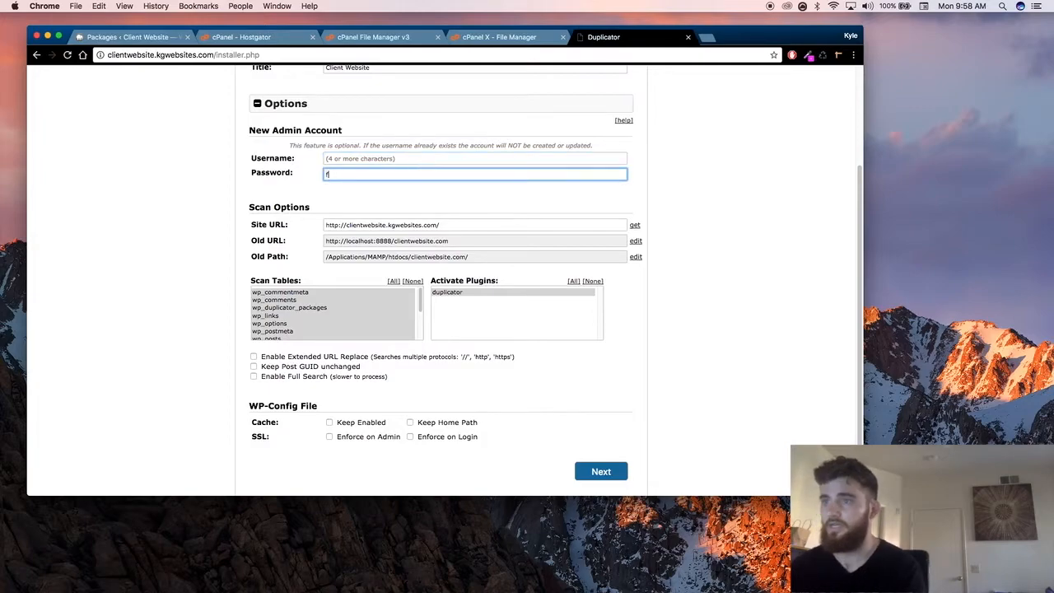
pyautogui.click(261, 206)
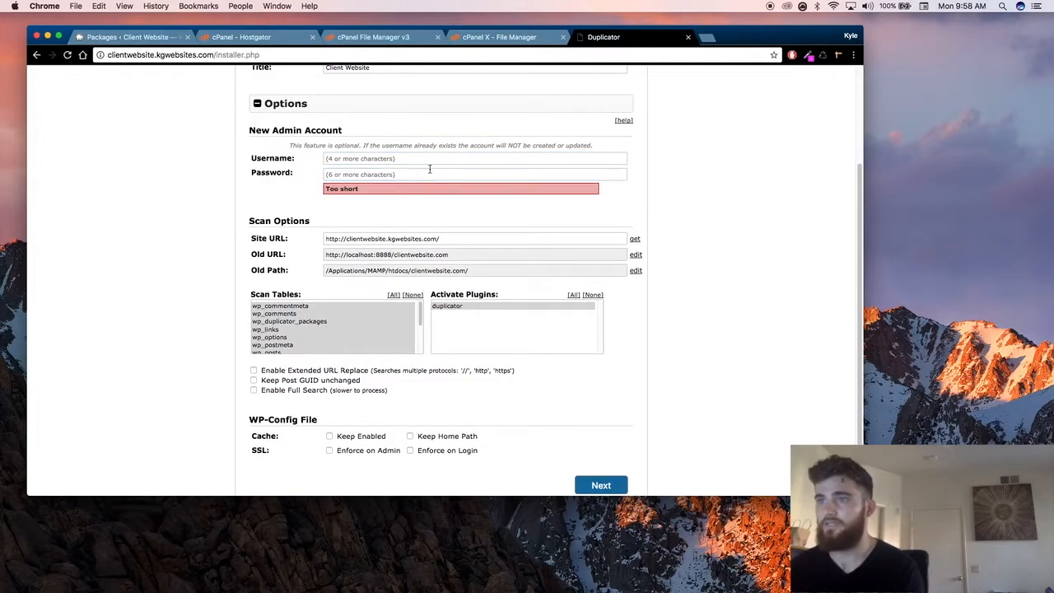
pyautogui.click(327, 174)
# Step: Examine the Scan Options, including the list of tables to scan, and the WP-Config File settings
pyautogui.scroll(-2, 258, 228)
pyautogui.click(207, 202)
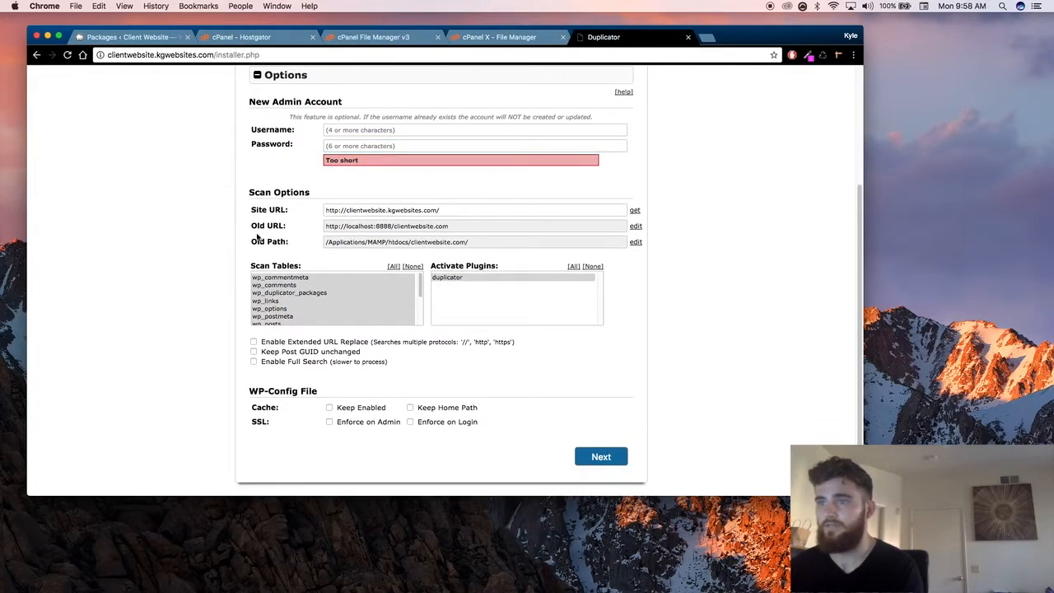
pyautogui.scroll(-2, 384, 289)
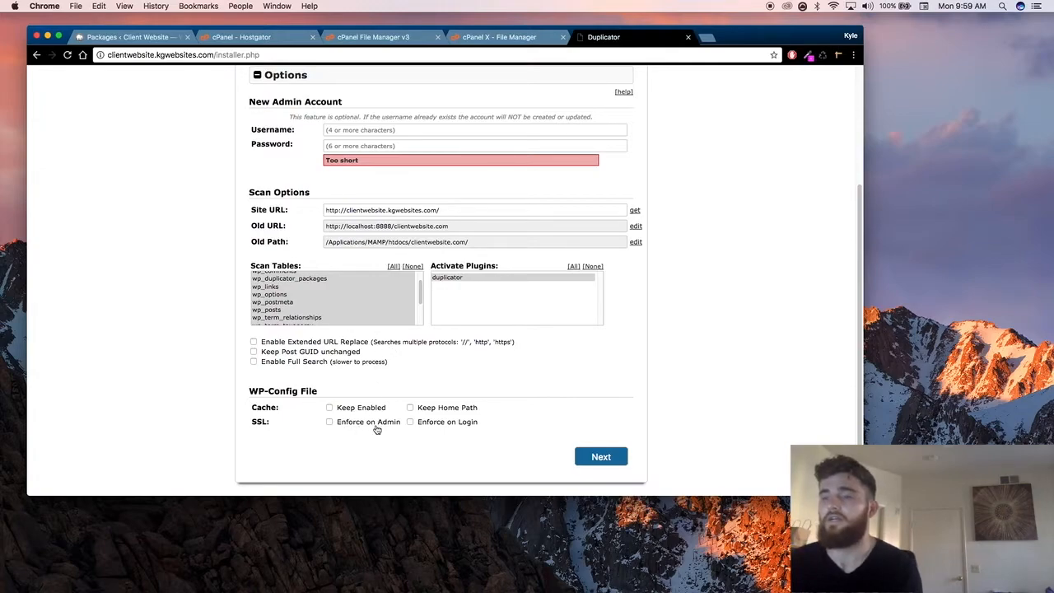
# Step: Run the site data update and log in to the migrated site as admin with the account password, declining to save the credentials
pyautogui.click(601, 458)
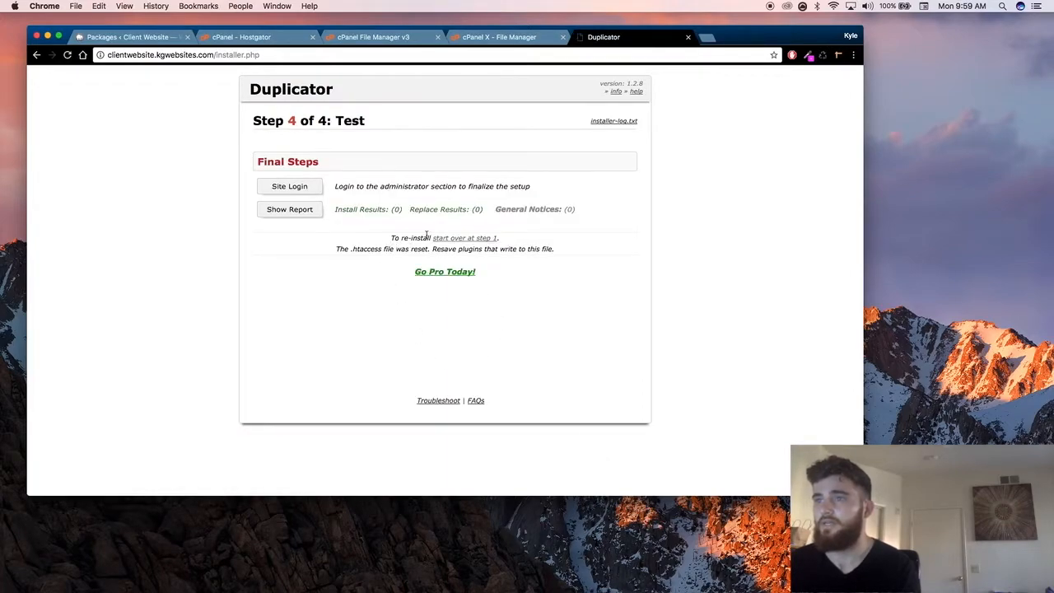
pyautogui.click(290, 187)
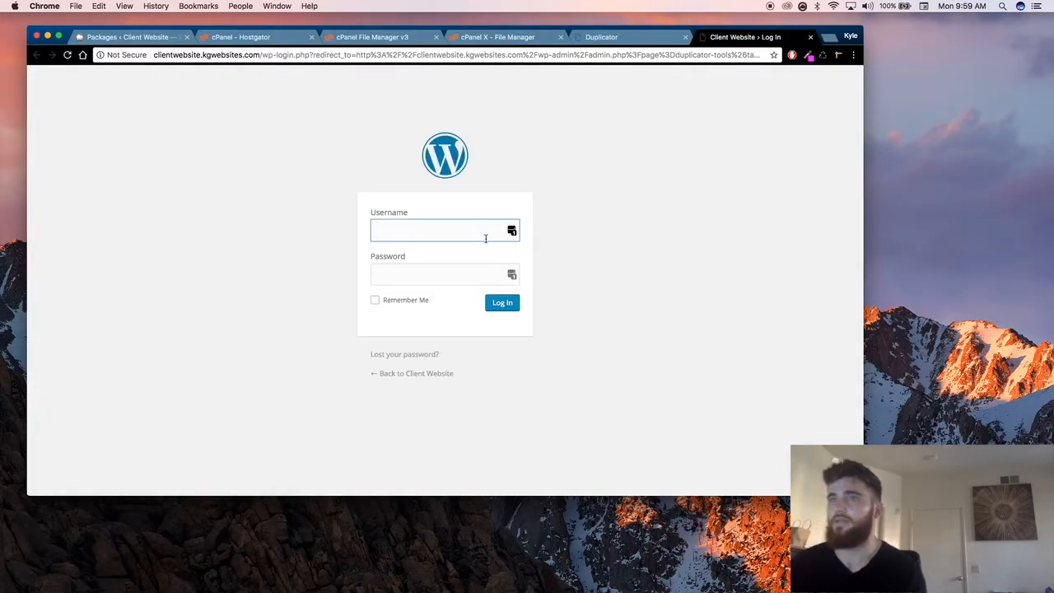
pyautogui.write('admin')
pyautogui.press('Tab')
pyautogui.write('**********')
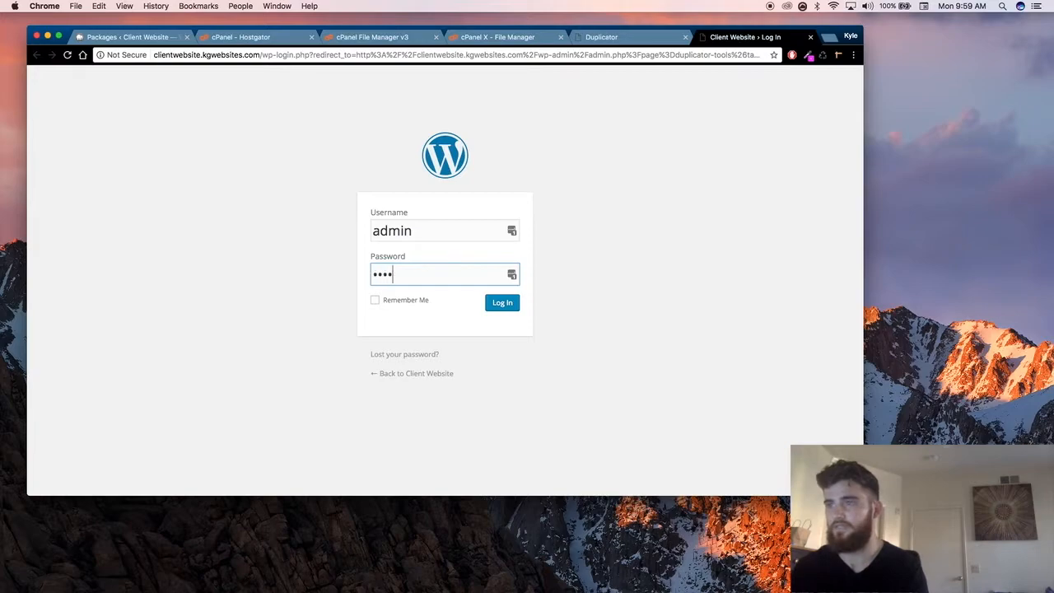
pyautogui.press('Return')
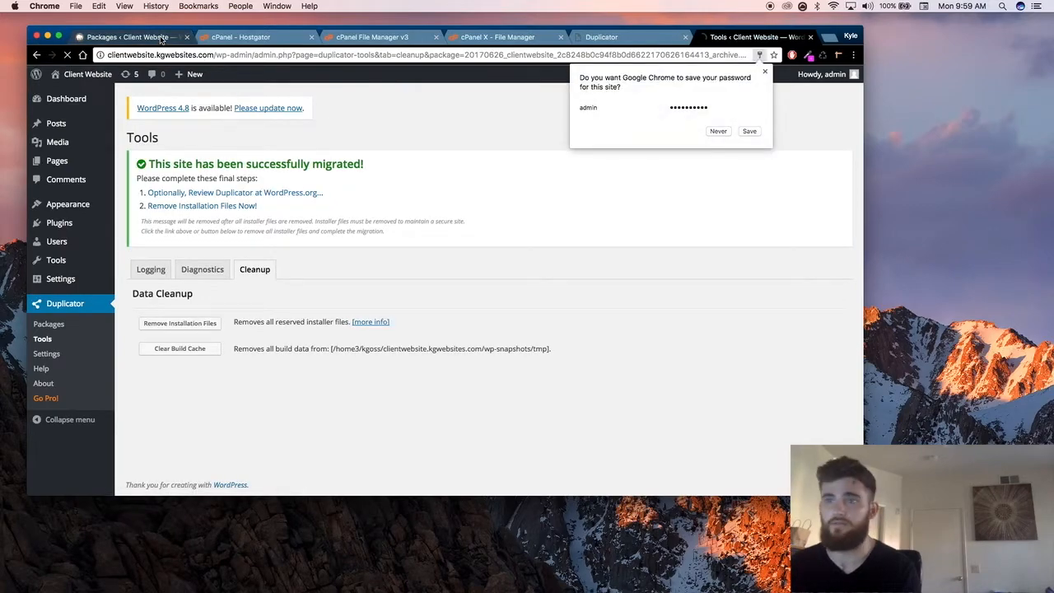
pyautogui.click(765, 73)
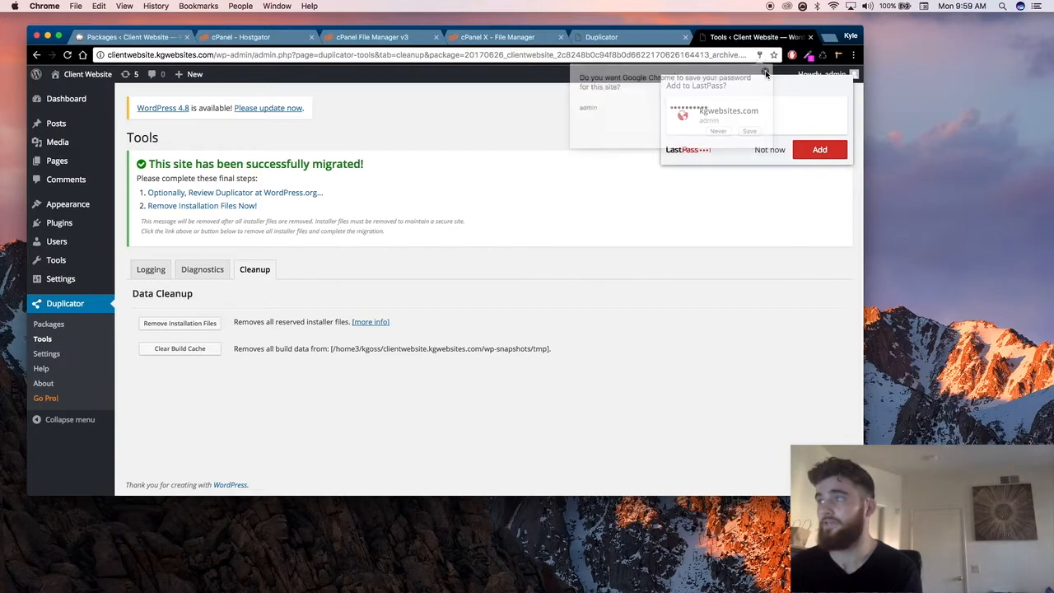
pyautogui.click(769, 151)
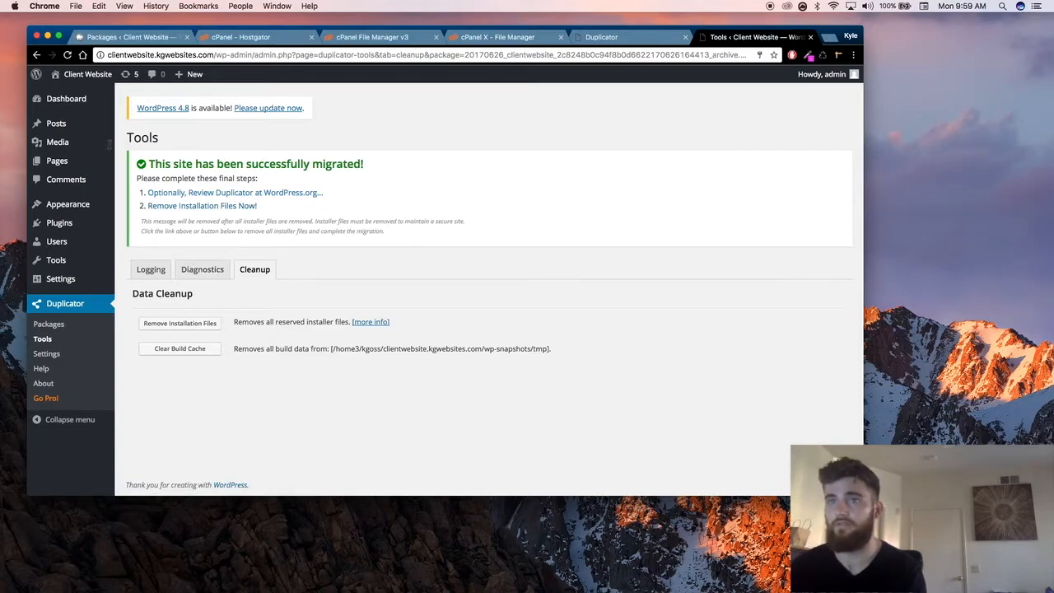
# Step: Visit the migrated Client Website in a new tab, examine its landing page down to the footer, and return to the Duplicator cleanup tools
pyautogui.keyDown('super'); pyautogui.click(72, 94); pyautogui.keyUp('super')
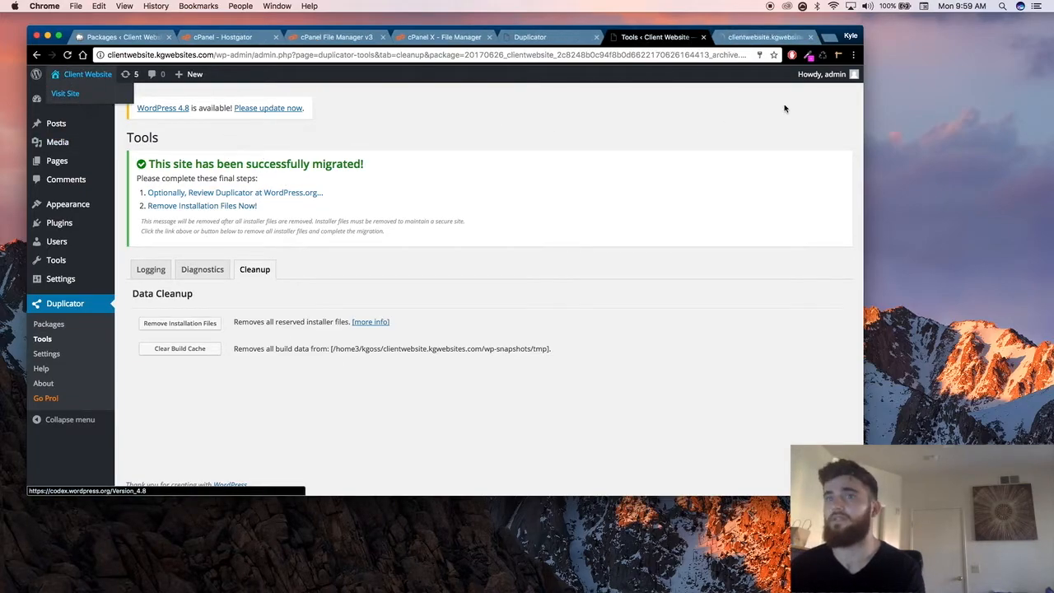
pyautogui.click(757, 37)
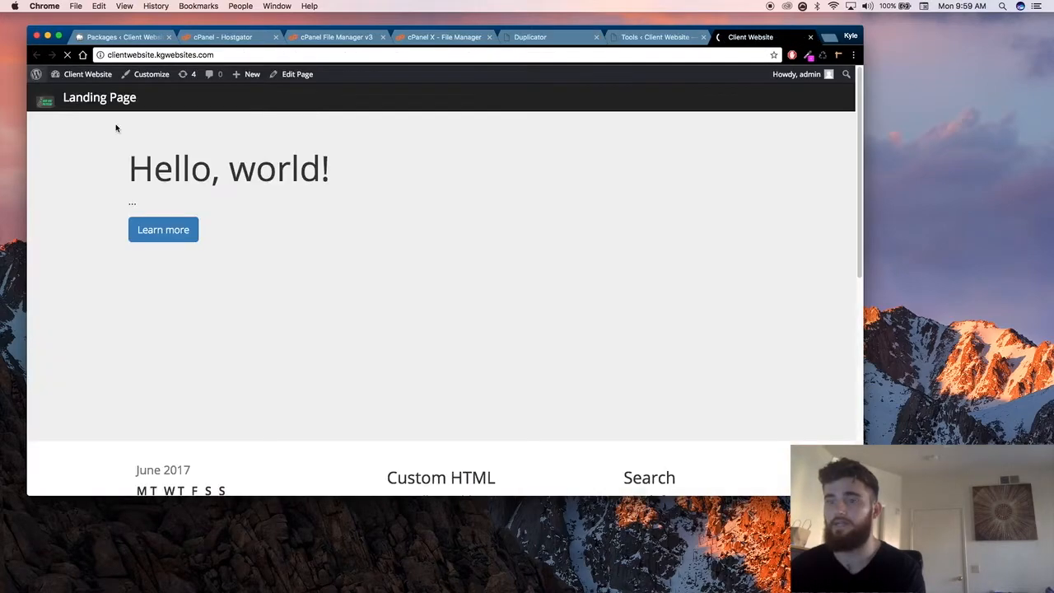
pyautogui.scroll(-10, 397, 278)
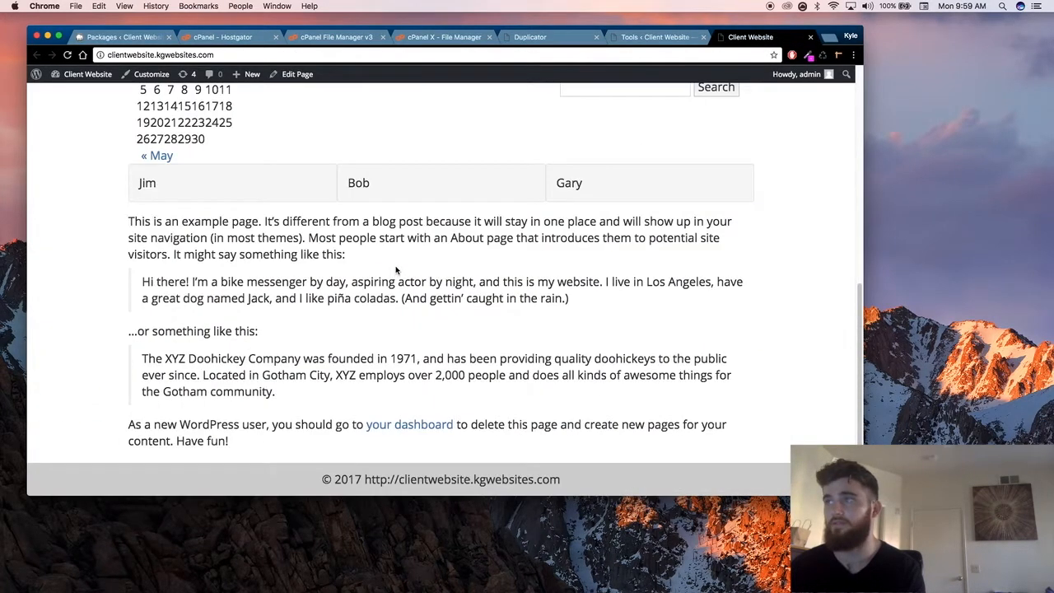
pyautogui.scroll(10, 396, 270)
pyautogui.click(659, 37)
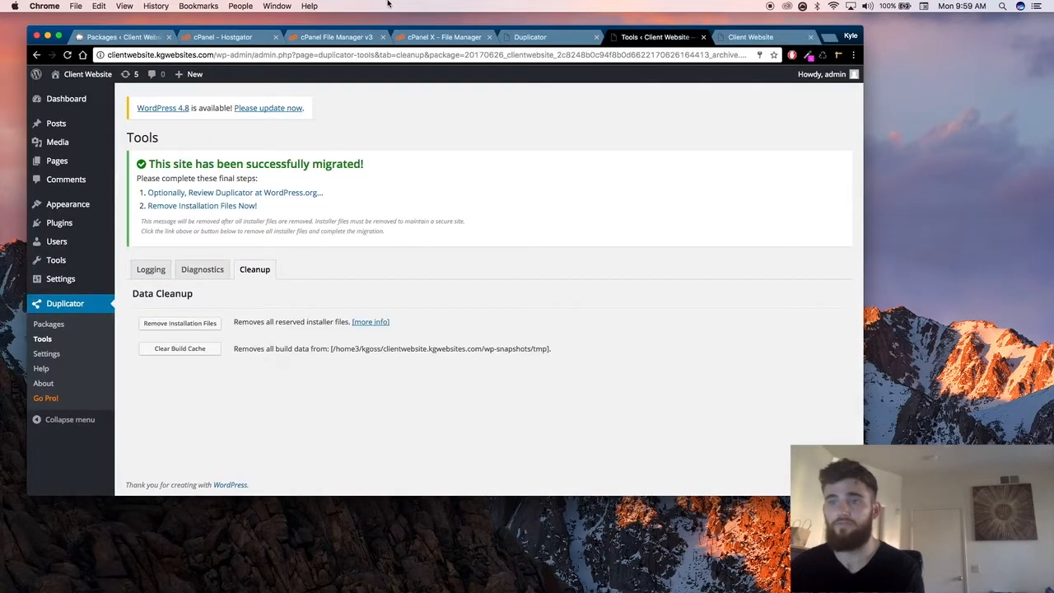
# Step: Remove Duplicator's installation files from the server and clear its build cache
pyautogui.click(191, 325)
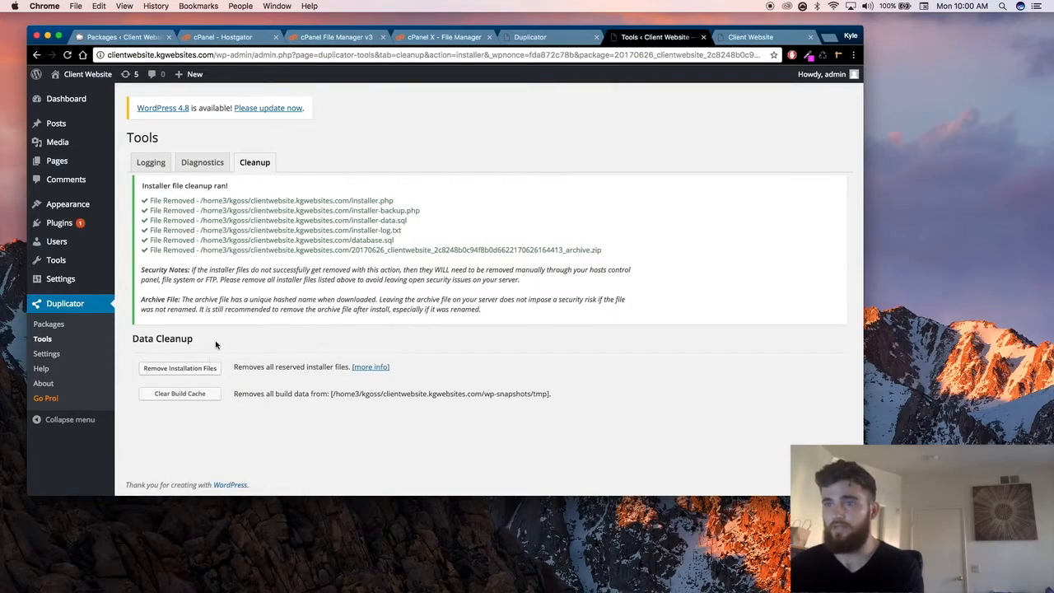
pyautogui.click(194, 395)
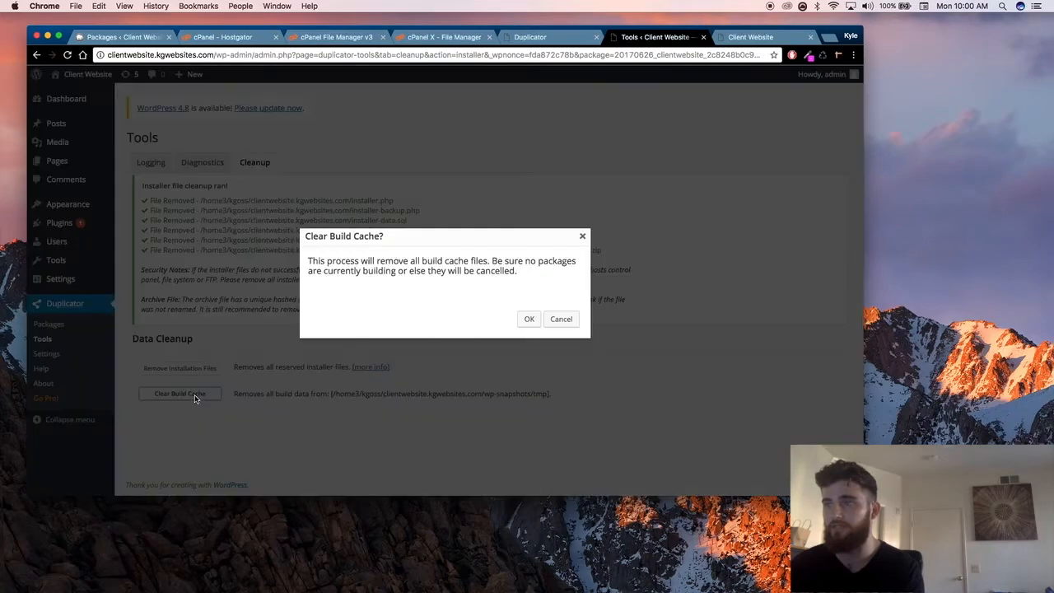
pyautogui.click(528, 319)
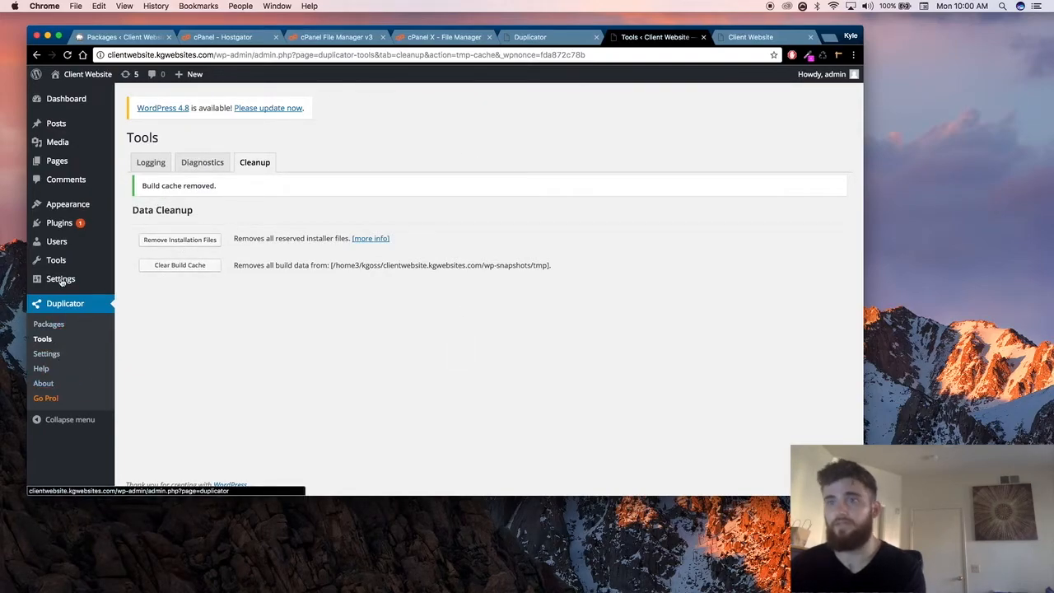
# Step: Deactivate the Duplicator plugin on the migrated site and delete it along with its files and data
pyautogui.moveTo(61, 223)
pyautogui.click(145, 231)
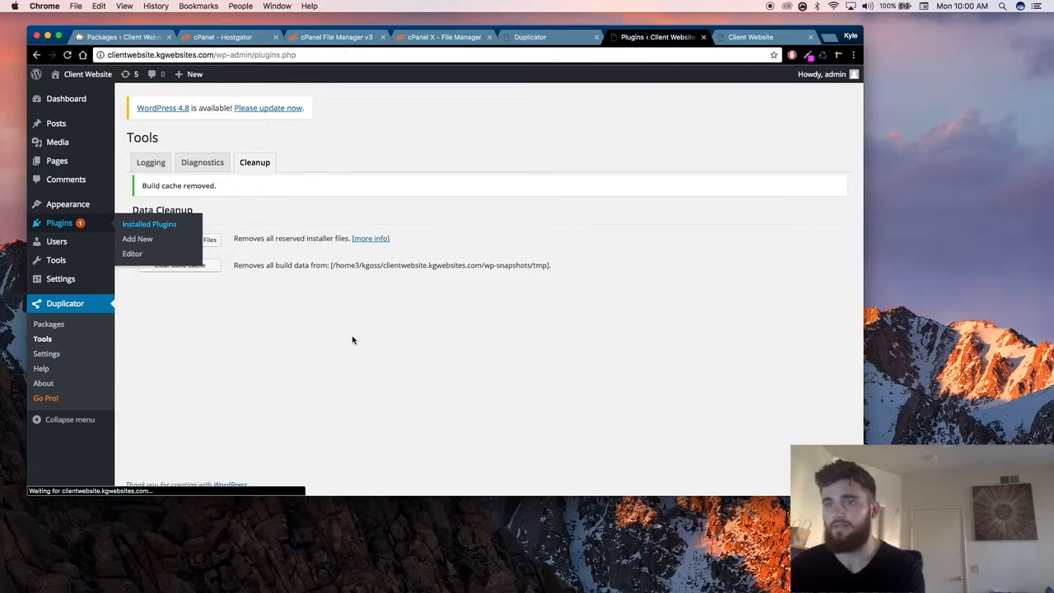
pyautogui.click(222, 299)
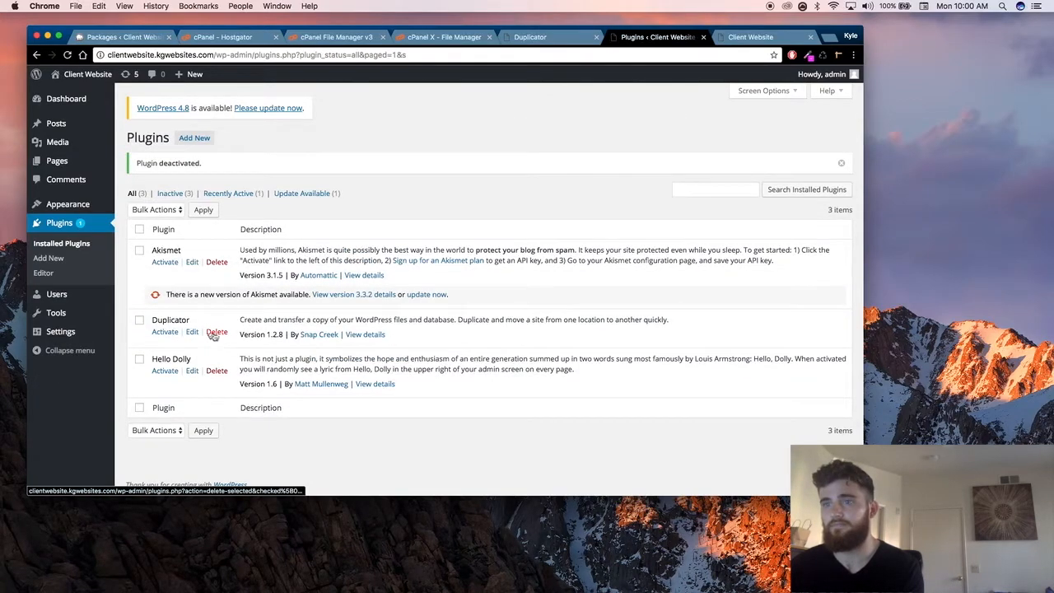
pyautogui.click(216, 333)
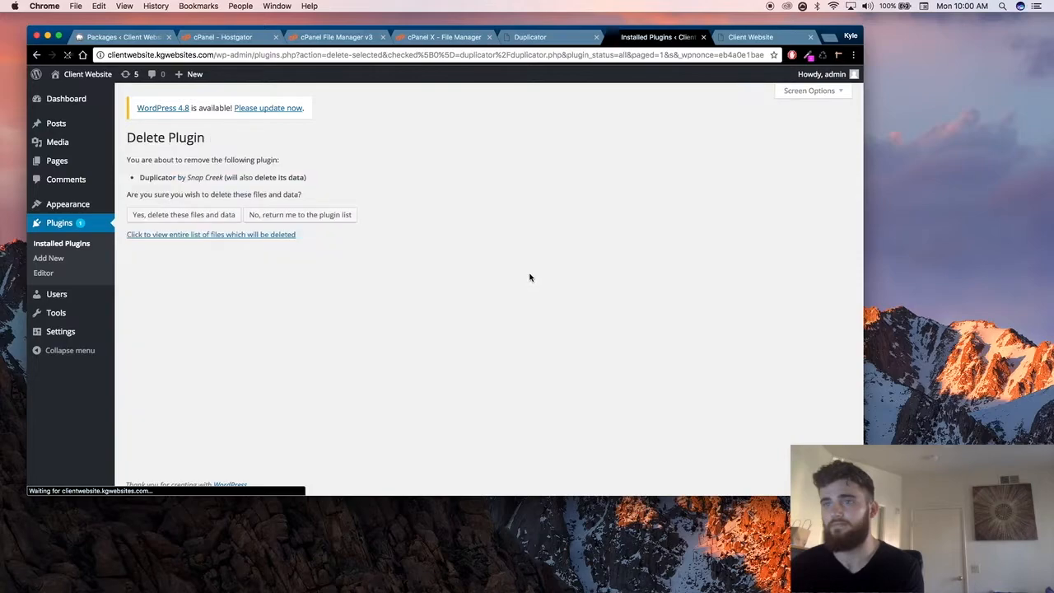
pyautogui.click(182, 217)
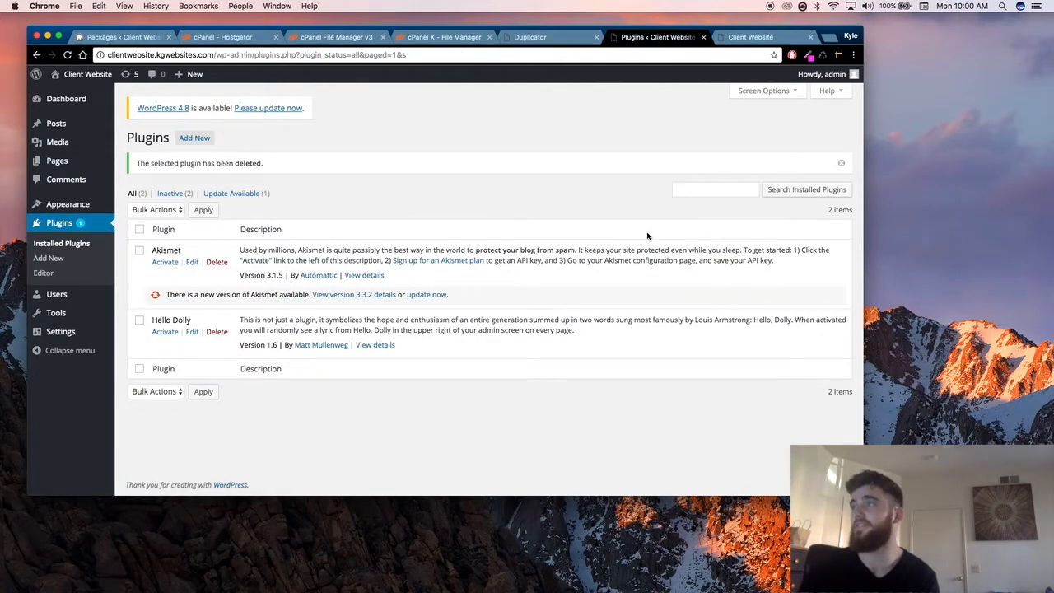
# Step: Review the live landing page and compare its web address with that of the local WordPress site
pyautogui.click(750, 38)
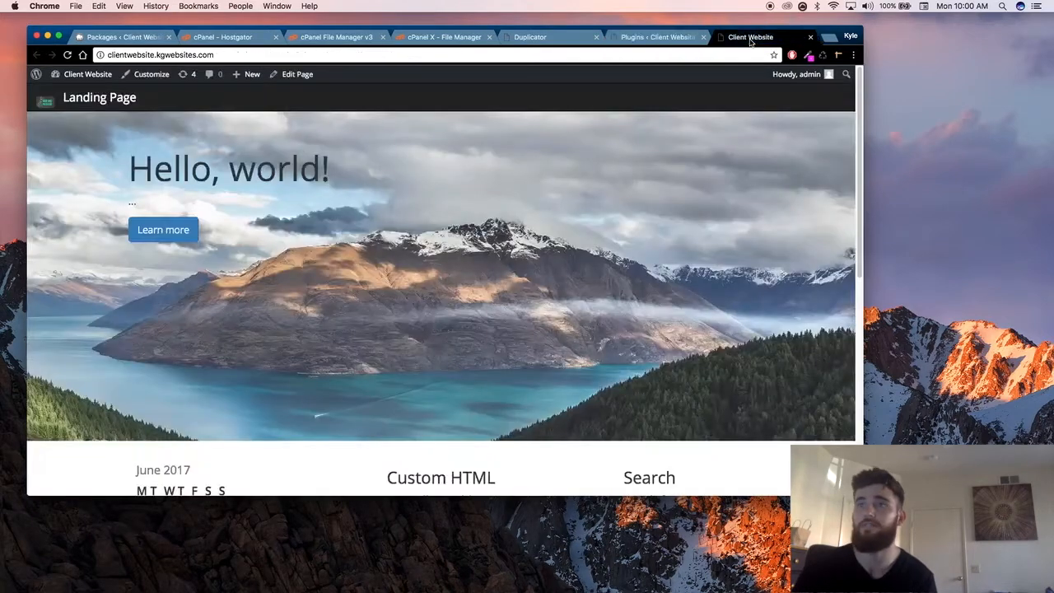
pyautogui.click(122, 36)
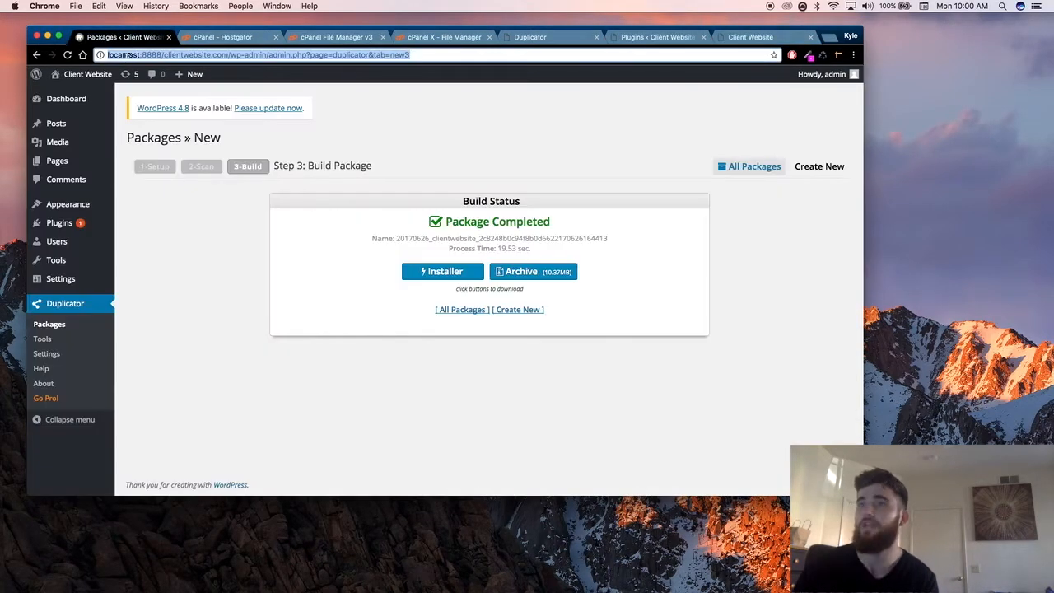
pyautogui.click(750, 37)
pyautogui.moveTo(247, 74)
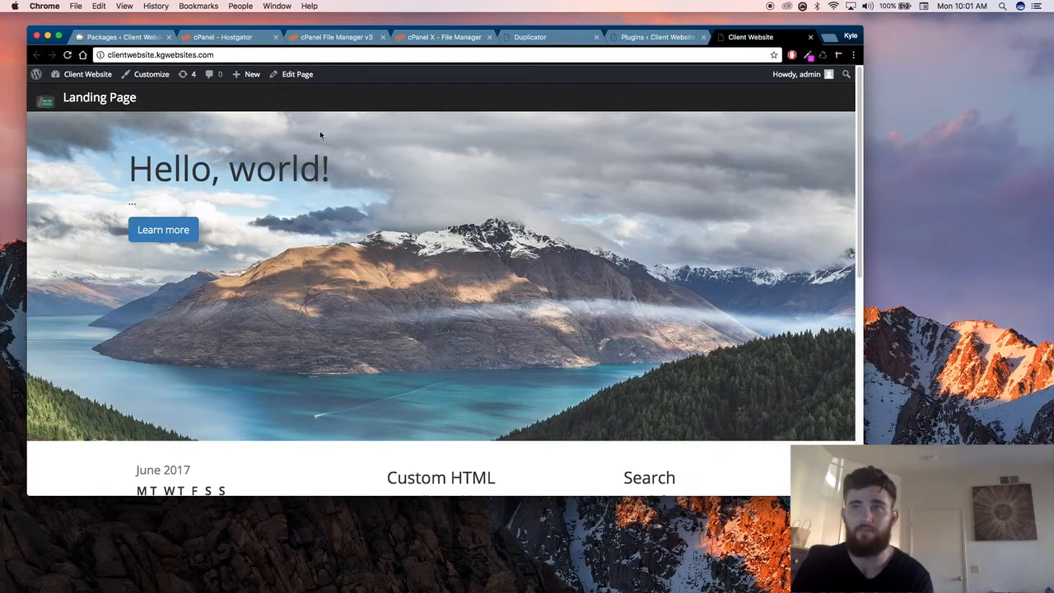
pyautogui.click(186, 54)
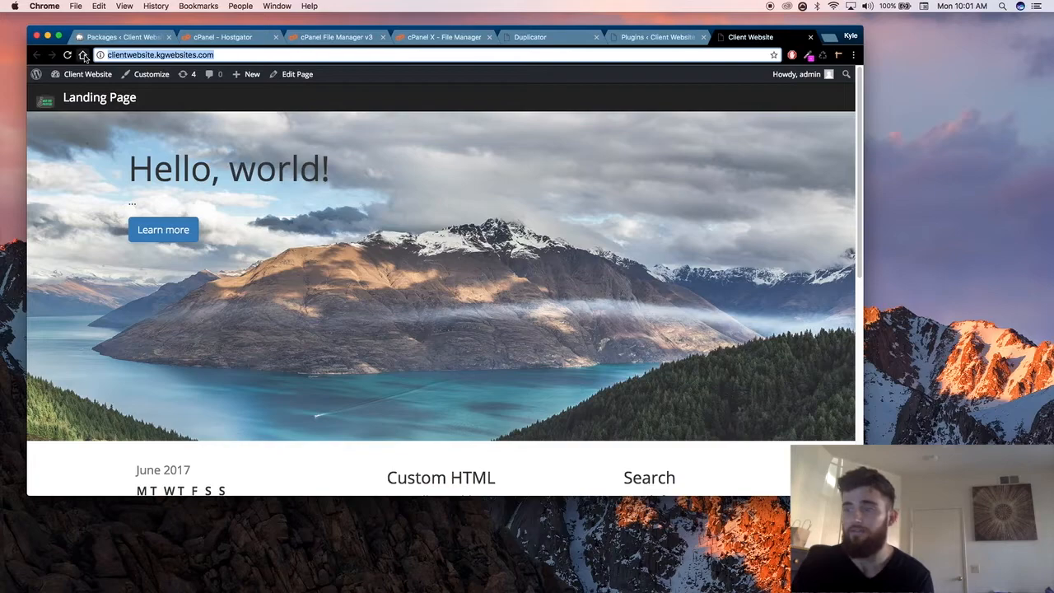
pyautogui.click(363, 239)
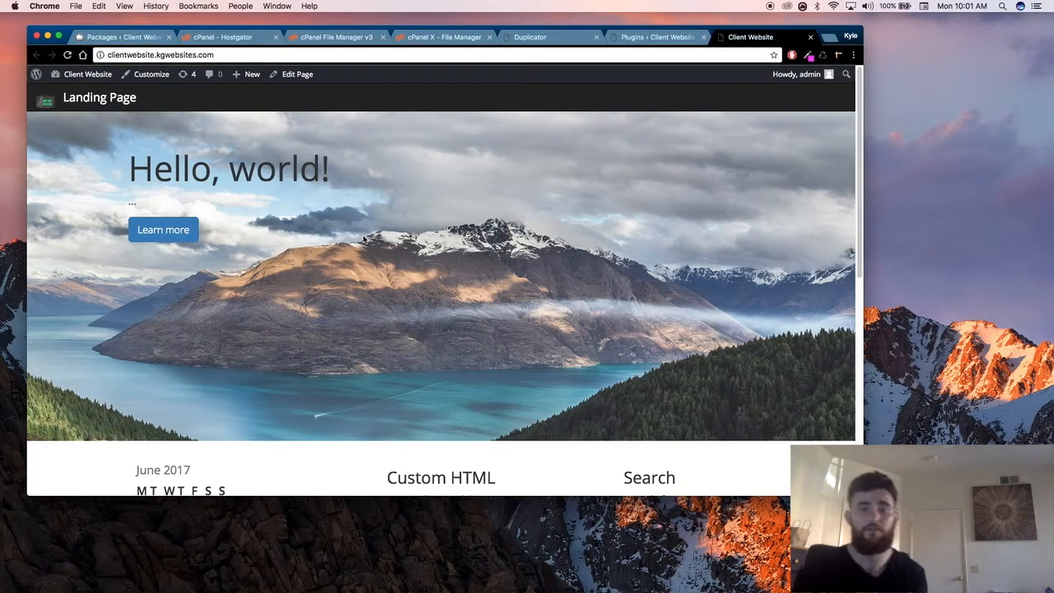